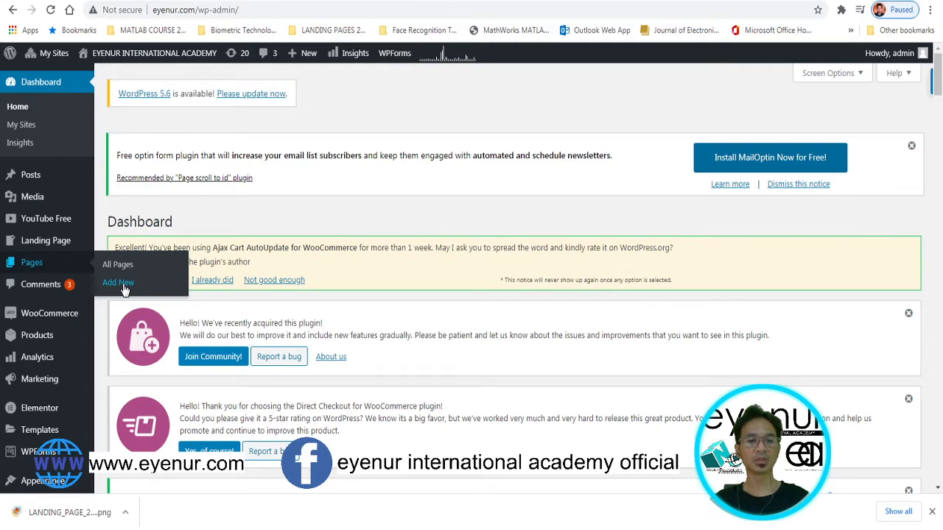
Create a new blank WordPress page and open it in Elementor as Elementor #606
{"action": "left_click", "coordinate": [123, 287]}
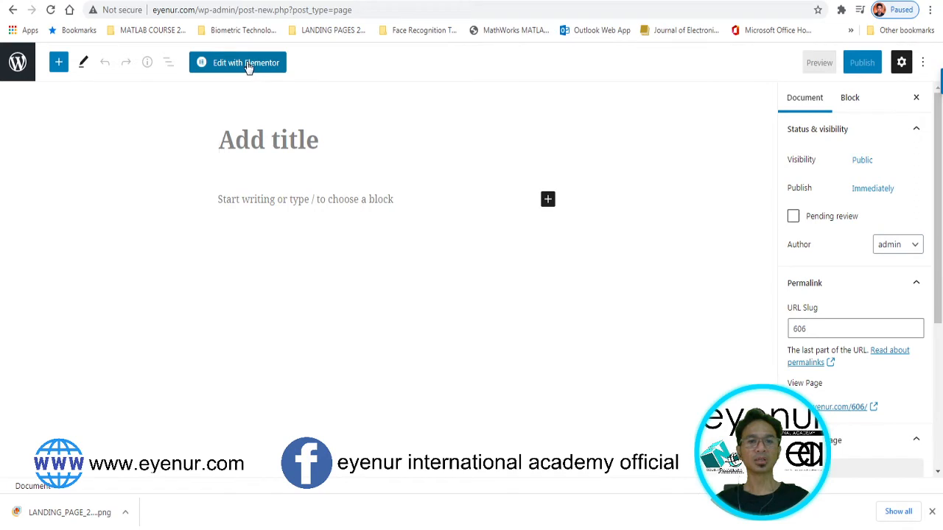
{"action": "left_click", "coordinate": [248, 65]}
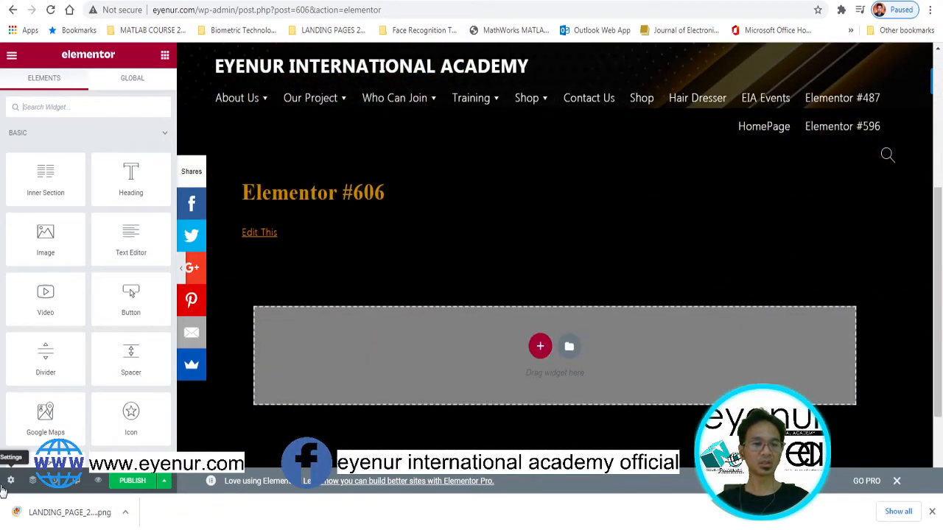
Set the page layout to FW Fullwidth and publish, returning to the widget list
{"action": "left_click", "coordinate": [12, 482]}
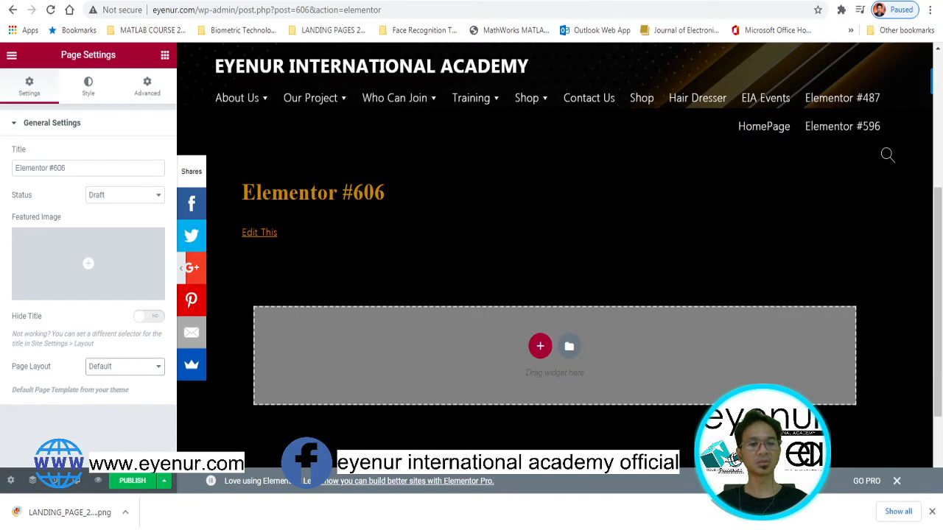
{"action": "left_click", "coordinate": [88, 447]}
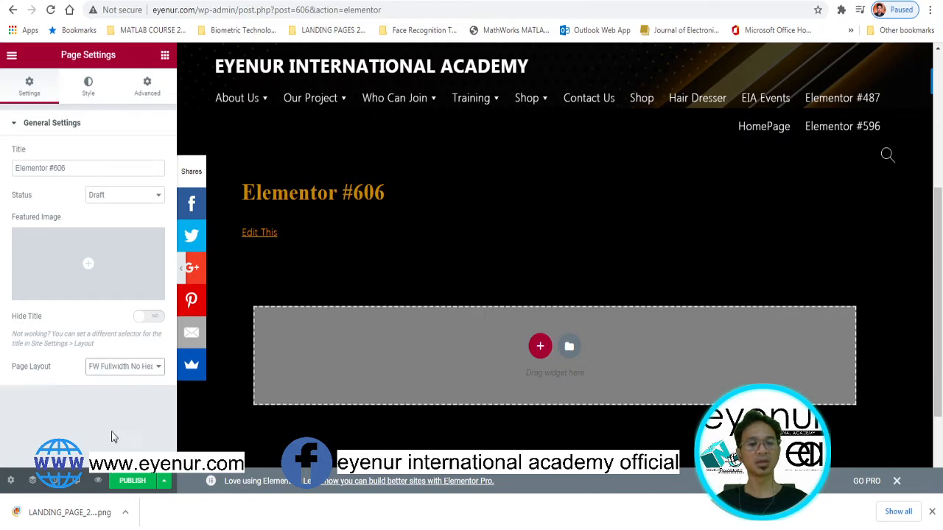
{"action": "left_click", "coordinate": [135, 481]}
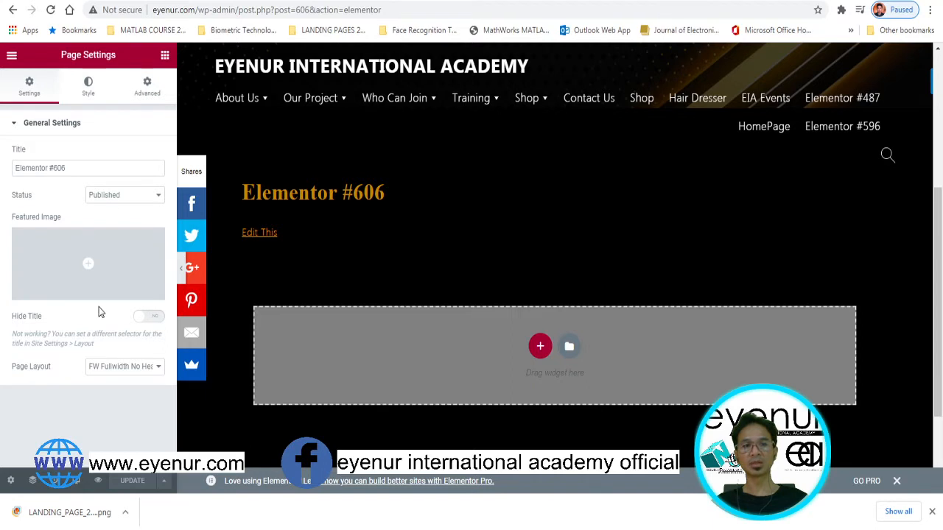
{"action": "left_click", "coordinate": [226, 280]}
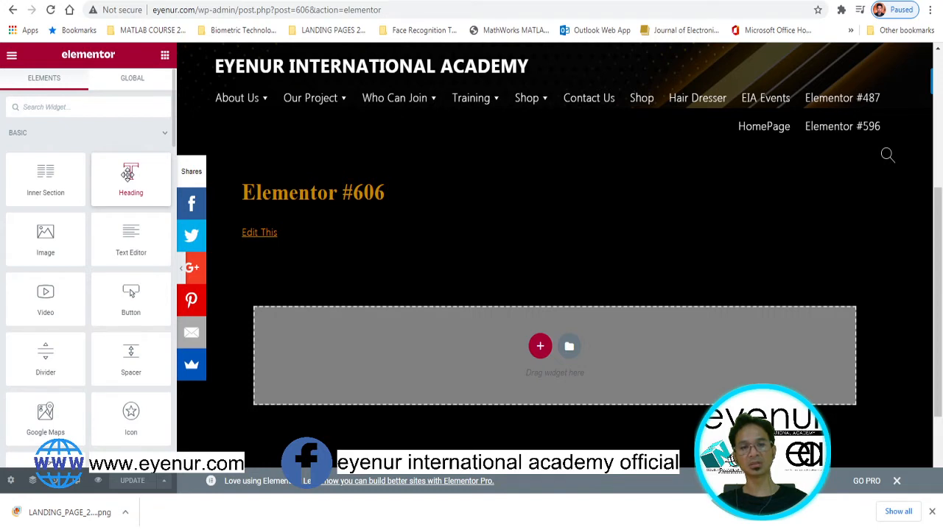
Place a Heading widget above the empty section and centre-align it
{"action": "left_click_drag", "start_coordinate": [129, 174], "coordinate": [488, 280]}
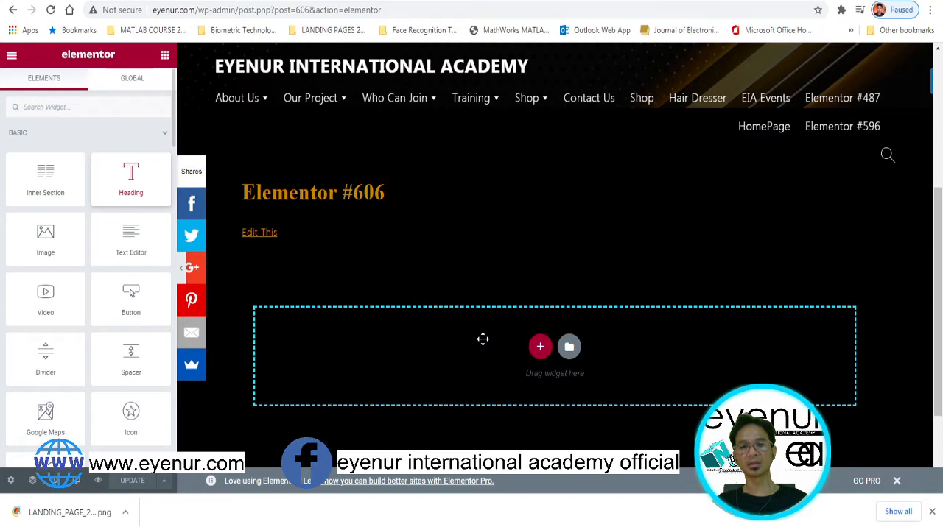
{"action": "left_click_drag", "start_coordinate": [482, 339], "coordinate": [598, 263]}
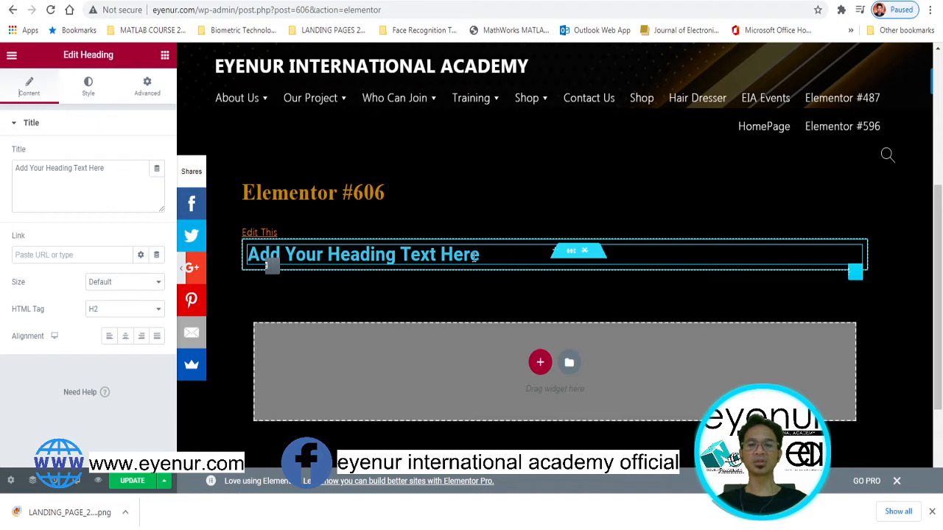
{"action": "left_click", "coordinate": [374, 254]}
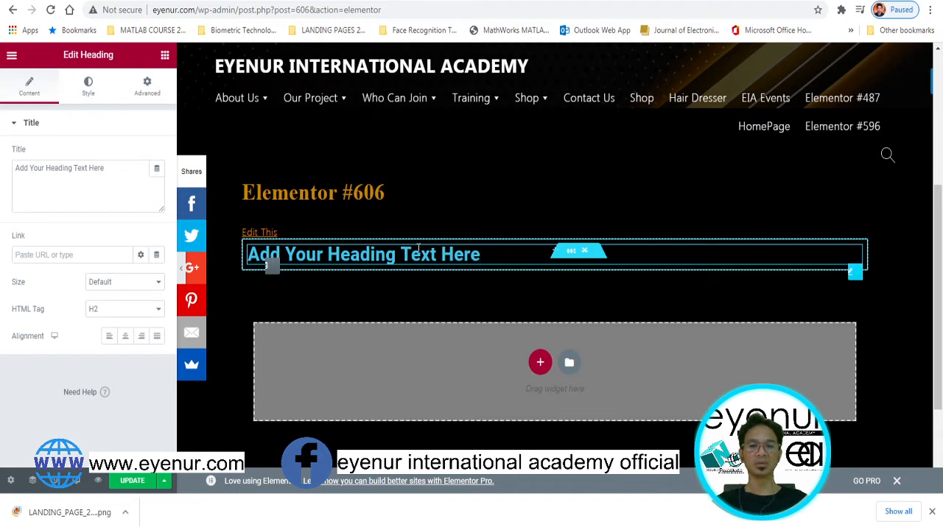
{"action": "left_click", "coordinate": [126, 337]}
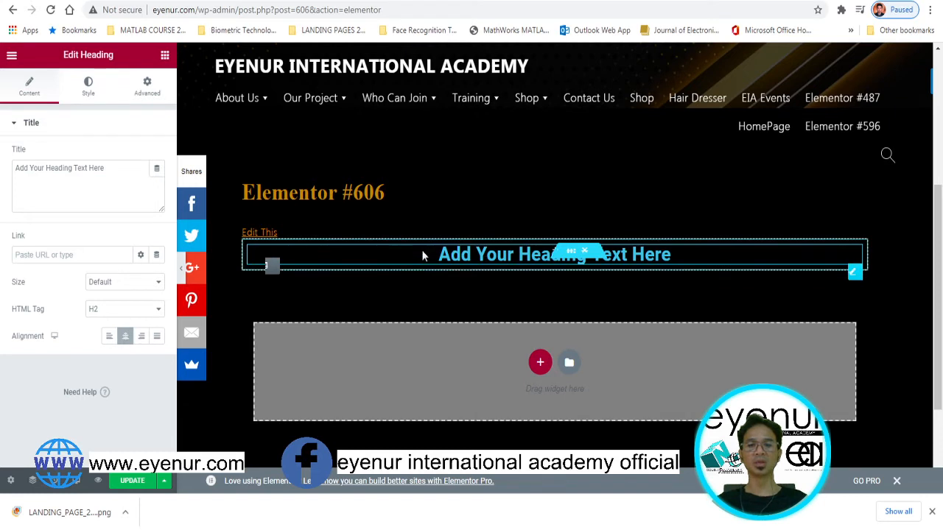
Make the heading's text colour white (#FFFFFF)
{"action": "left_click", "coordinate": [87, 90]}
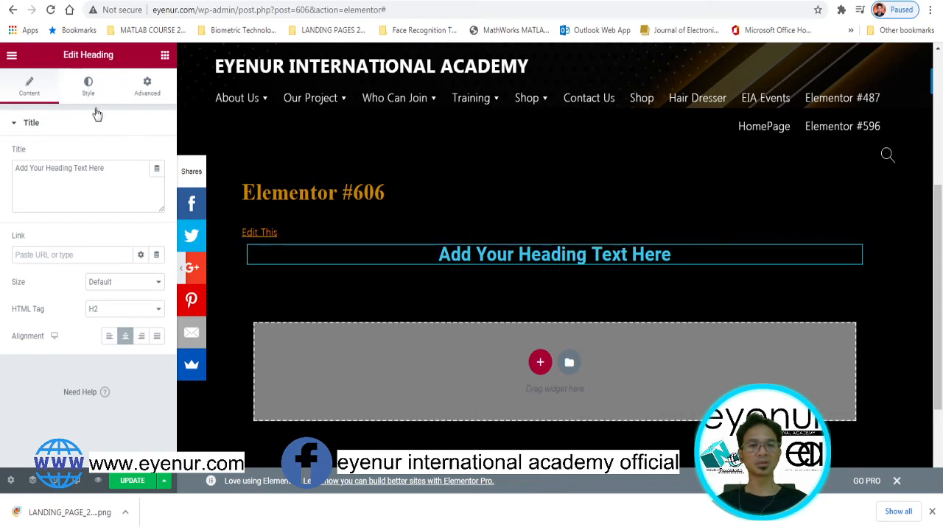
{"action": "left_click", "coordinate": [157, 154]}
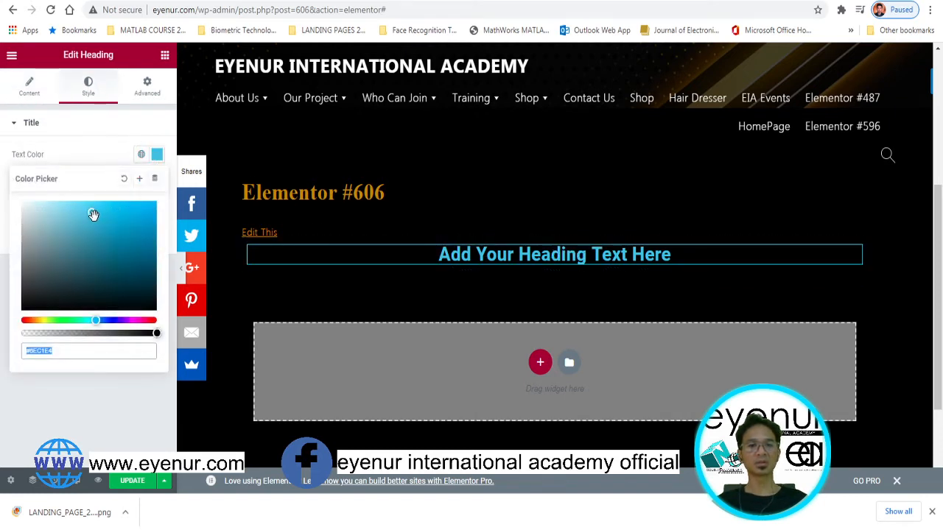
{"action": "left_click", "coordinate": [40, 207]}
{"action": "left_click_drag", "start_coordinate": [16, 207], "coordinate": [19, 205]}
{"action": "left_click", "coordinate": [475, 198]}
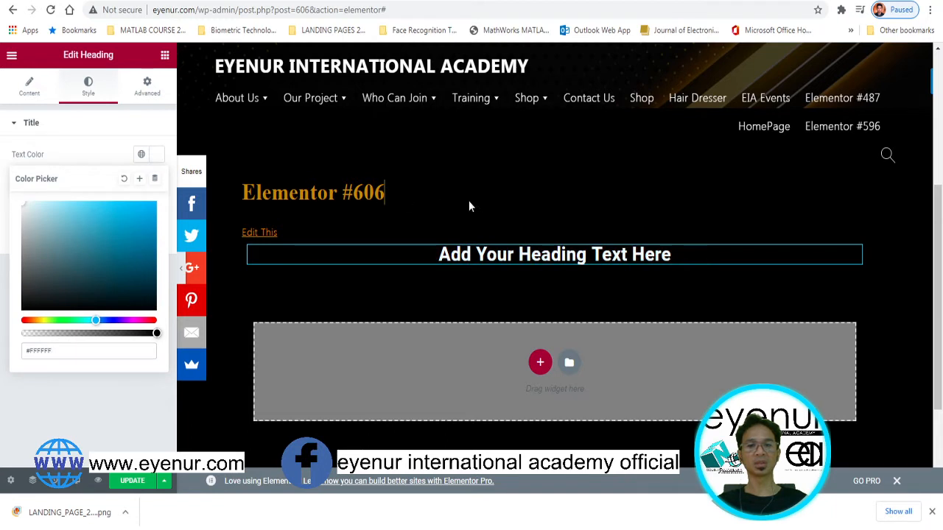
{"action": "left_click", "coordinate": [475, 270]}
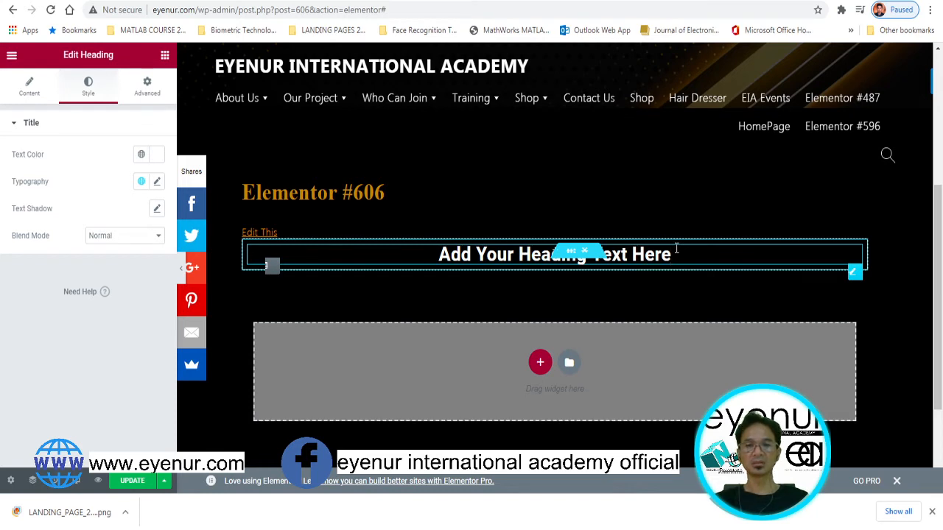
Add 'Welcome to EIA Official Website' a few lines below the heading text
{"action": "key", "text": "Return"}
{"action": "key", "text": "Return"}
{"action": "key", "text": "Return"}
{"action": "key", "text": "Return"}
{"action": "key", "text": "Return"}
{"action": "key", "text": "Return"}
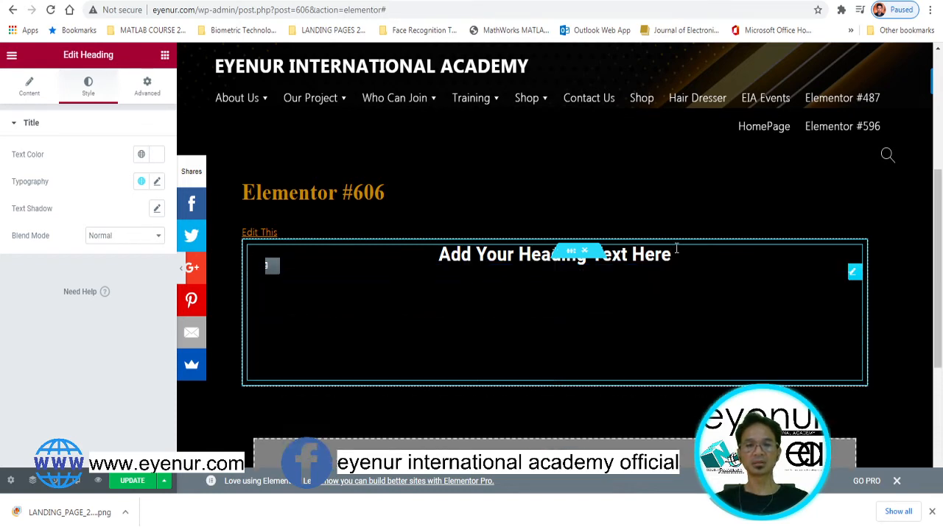
{"action": "key", "text": "Return"}
{"action": "key", "text": "Return"}
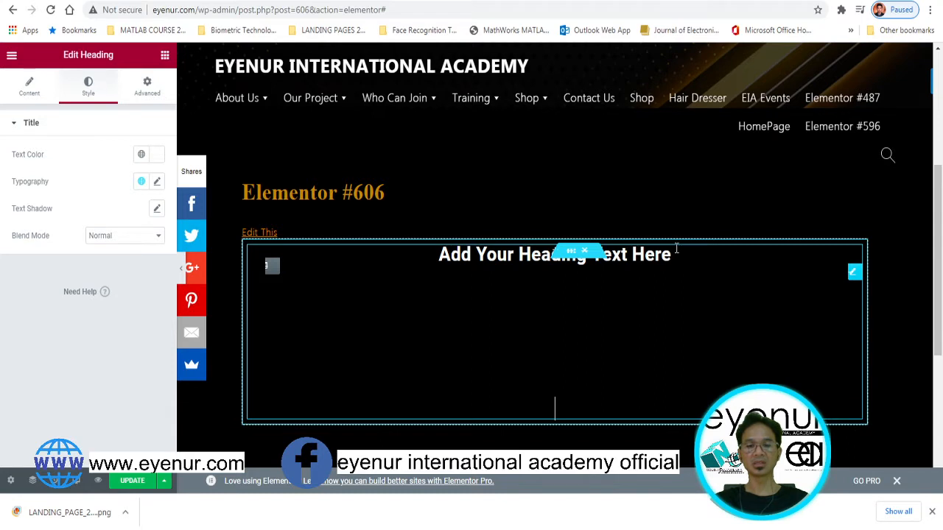
{"action": "key", "text": "Return"}
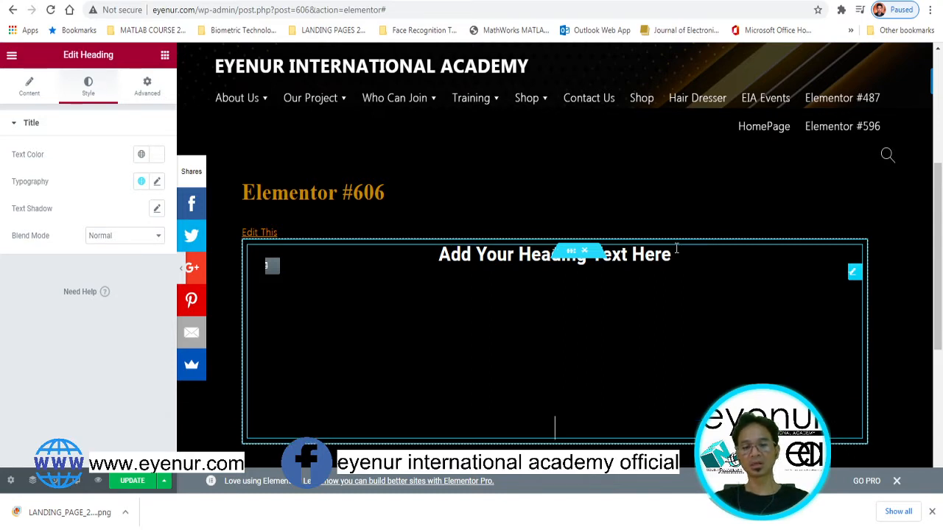
{"action": "type", "text": "Welcome "}
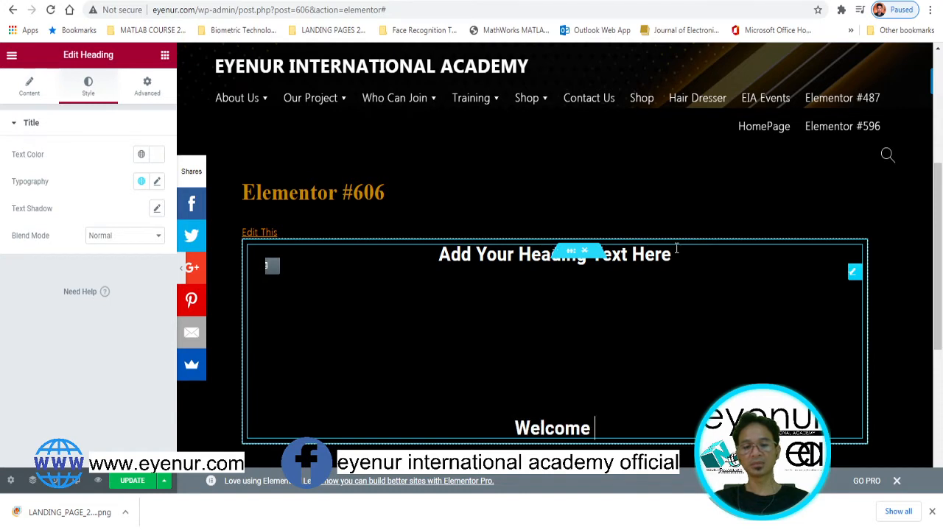
{"action": "type", "text": "to EIA"}
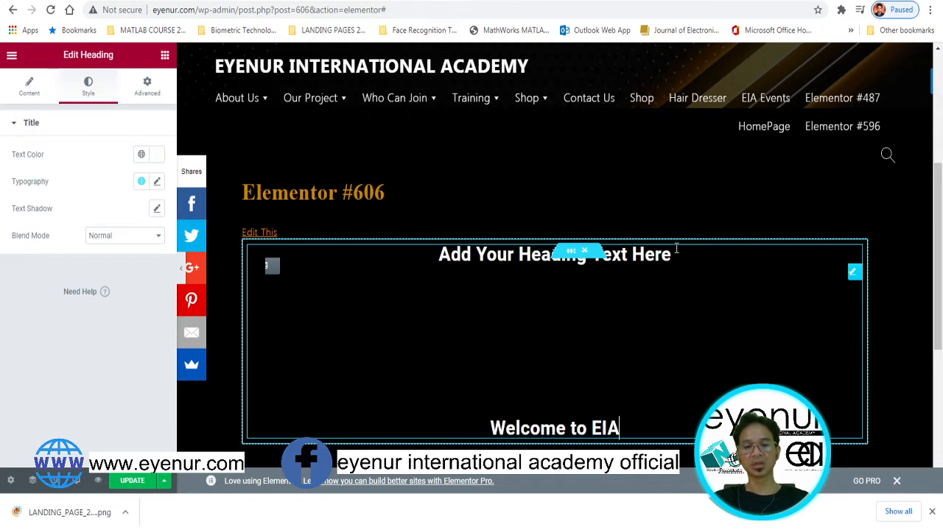
{"action": "type", "text": " Offic"}
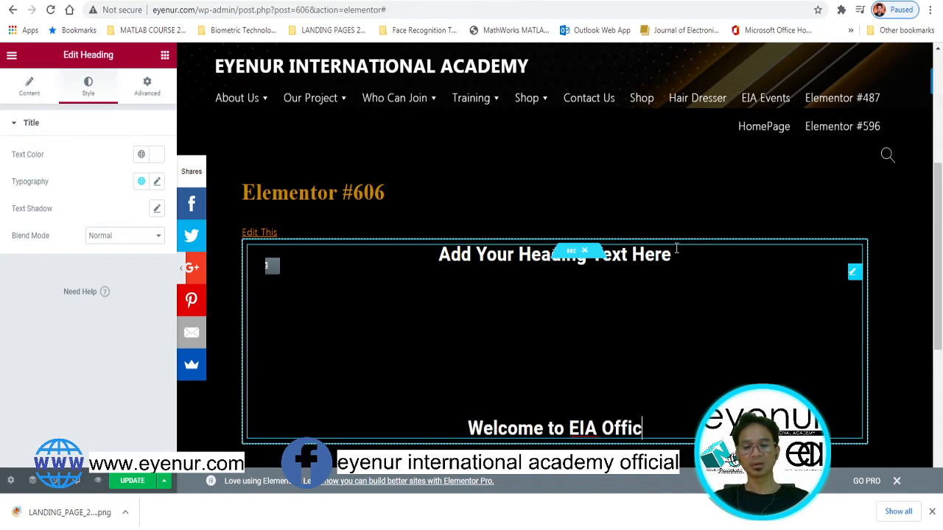
{"action": "type", "text": "ial Web"}
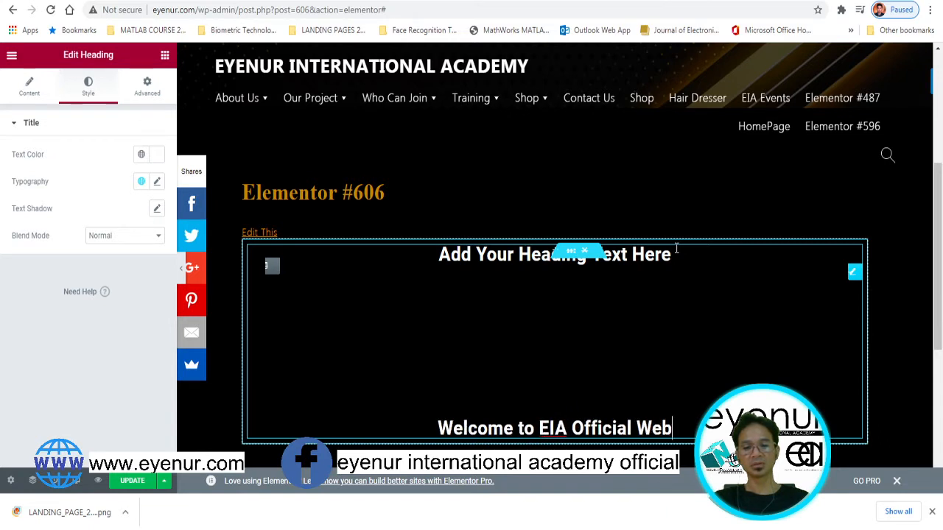
{"action": "type", "text": "site"}
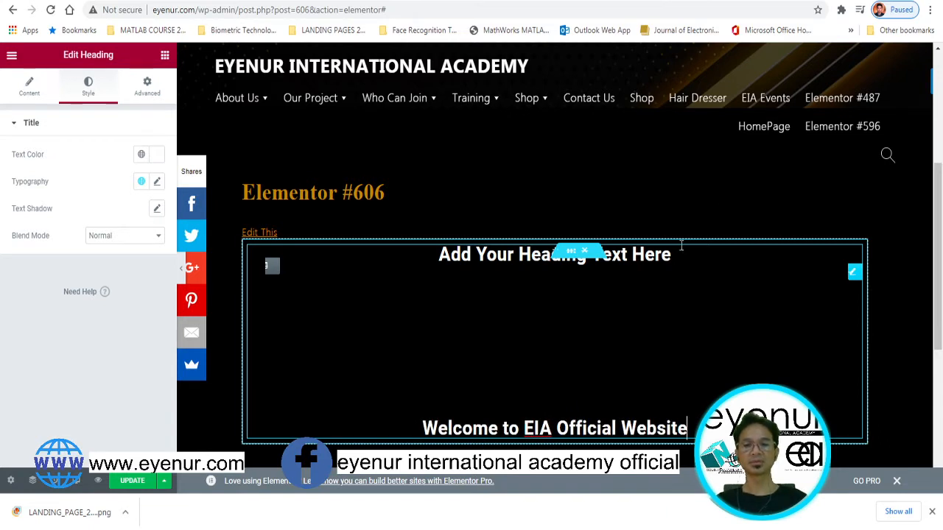
Replace the placeholder heading text with 'Eyenur International Academy'
{"action": "left_click", "coordinate": [514, 258]}
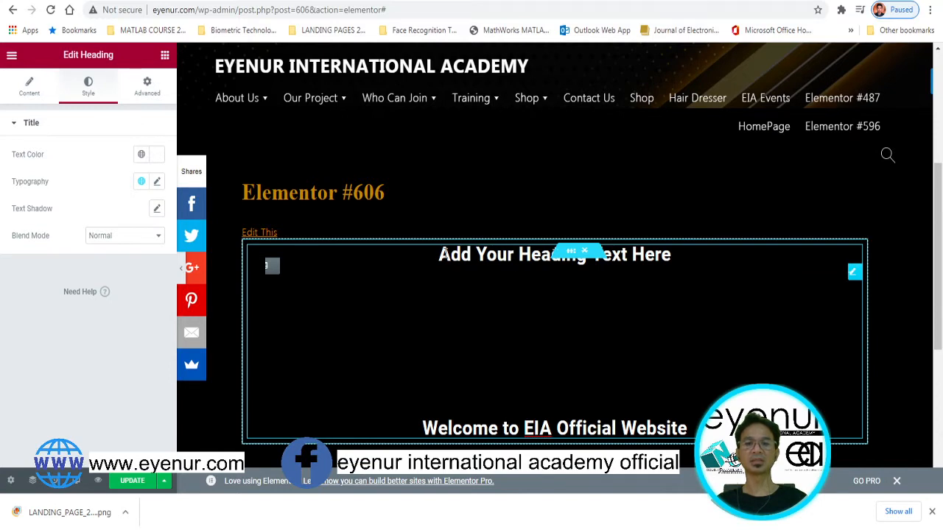
{"action": "left_click_drag", "start_coordinate": [439, 254], "coordinate": [672, 255]}
{"action": "type", "text": "Ene"}
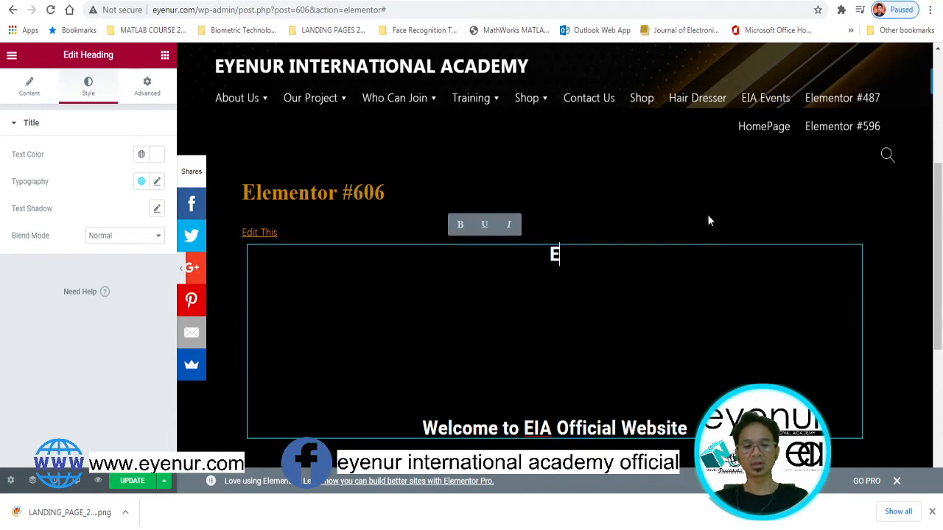
{"action": "key", "text": "BackSpace"}
{"action": "key", "text": "BackSpace"}
{"action": "type", "text": "ye"}
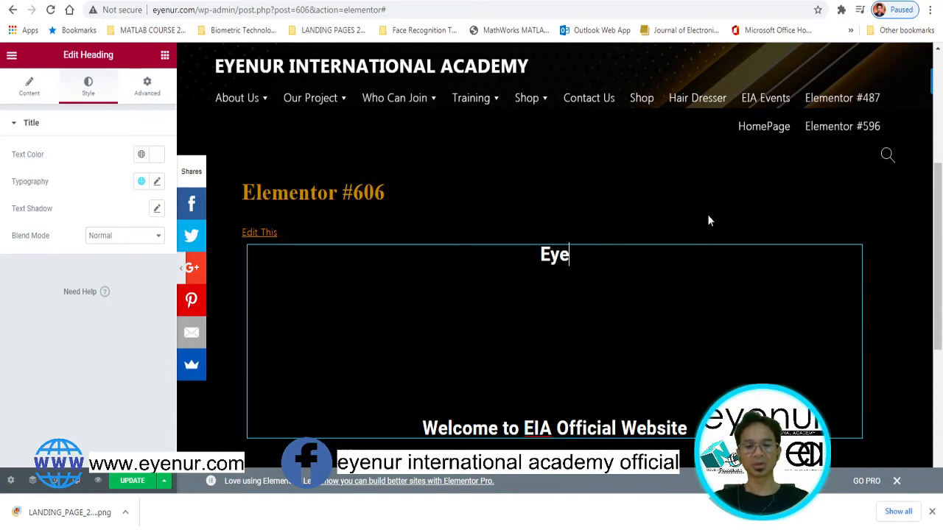
{"action": "type", "text": "nur Interna"}
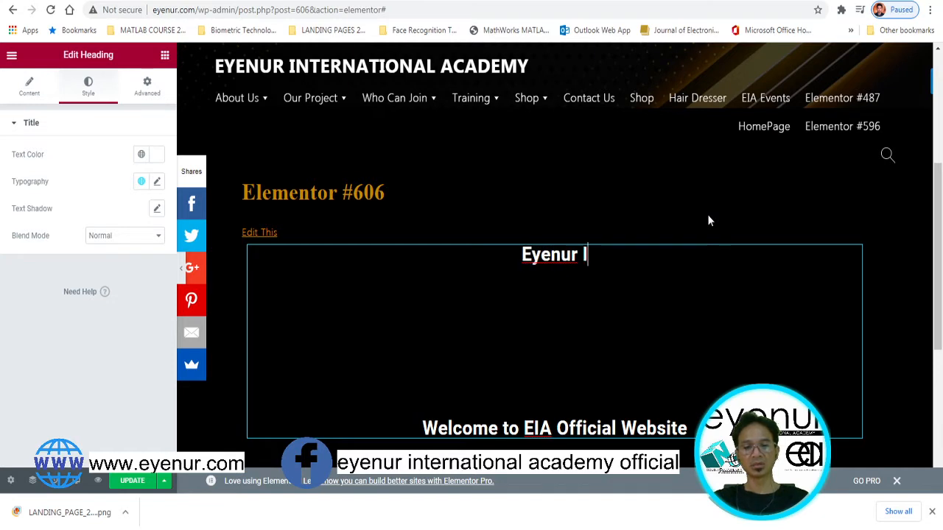
{"action": "type", "text": "nal "}
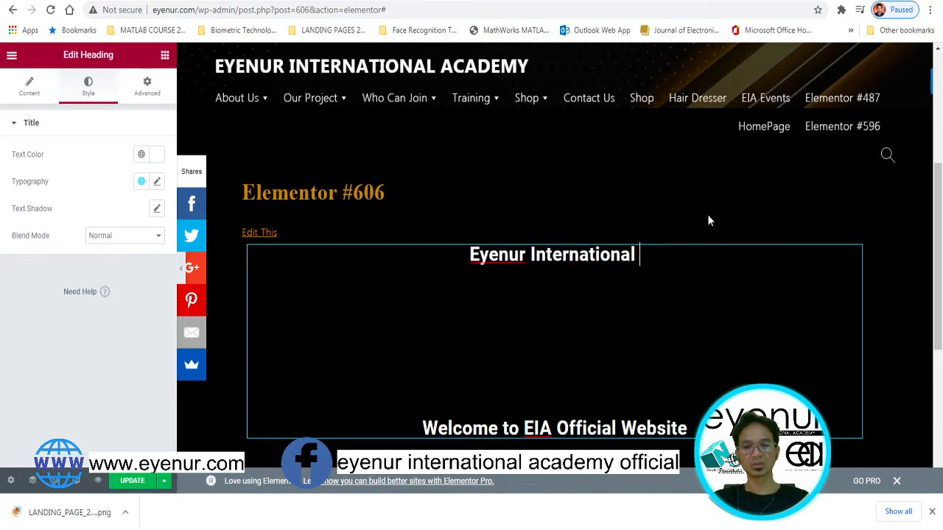
{"action": "type", "text": "Academy"}
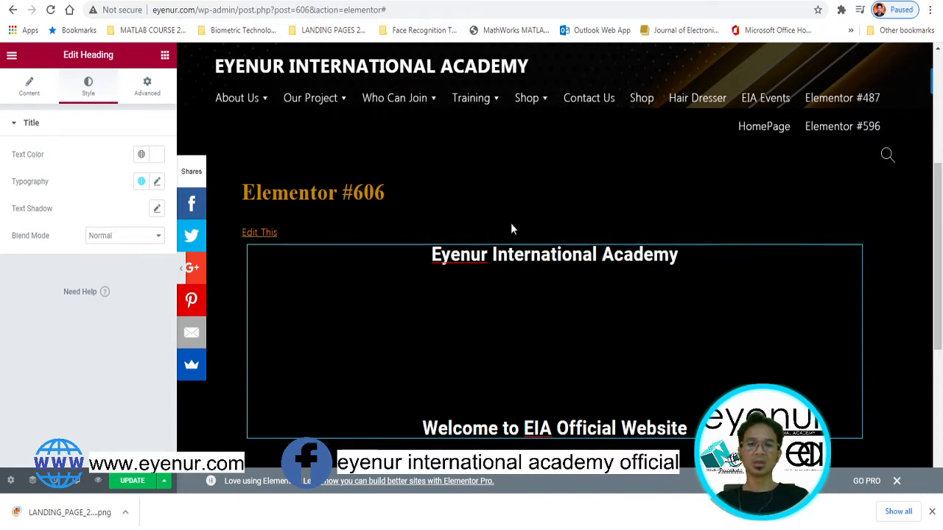
{"action": "left_click", "coordinate": [553, 171]}
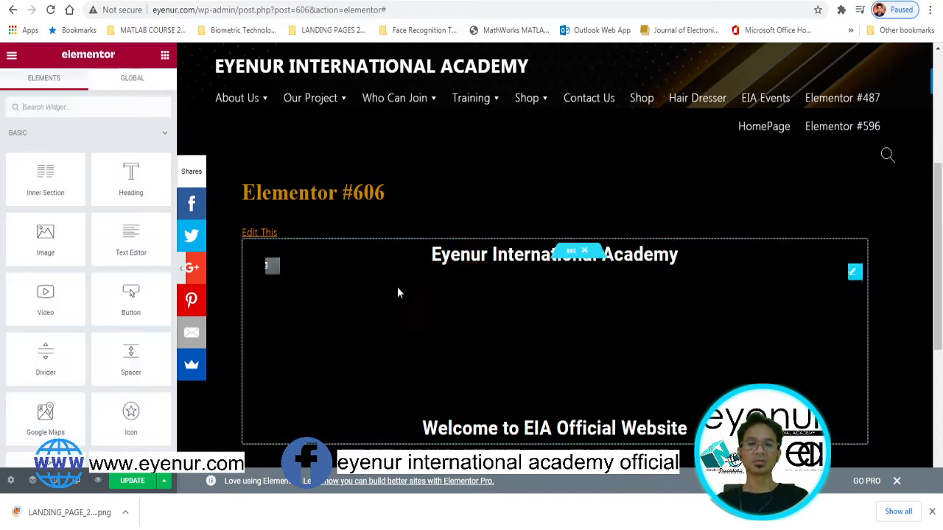
Save the page, then set the hero section's background type to Video
{"action": "left_click", "coordinate": [392, 289]}
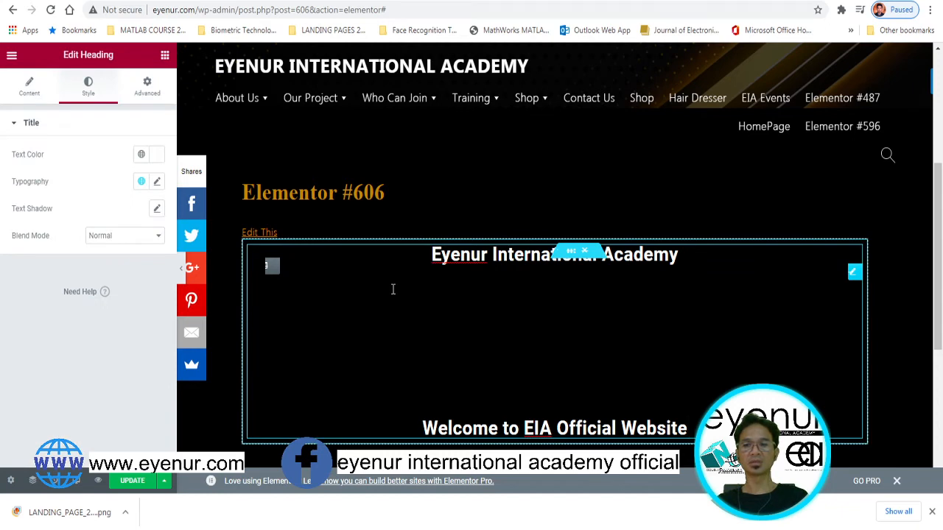
{"action": "left_click", "coordinate": [133, 480]}
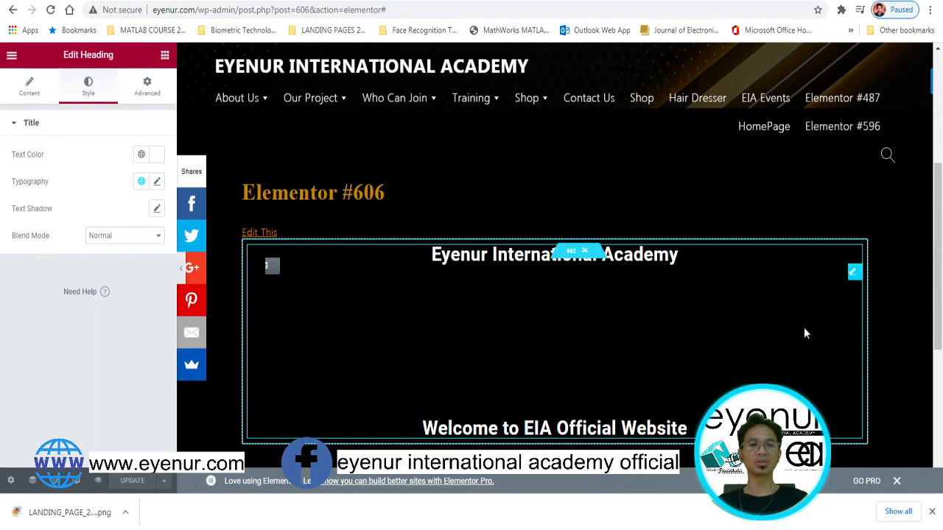
{"action": "left_click", "coordinate": [571, 251]}
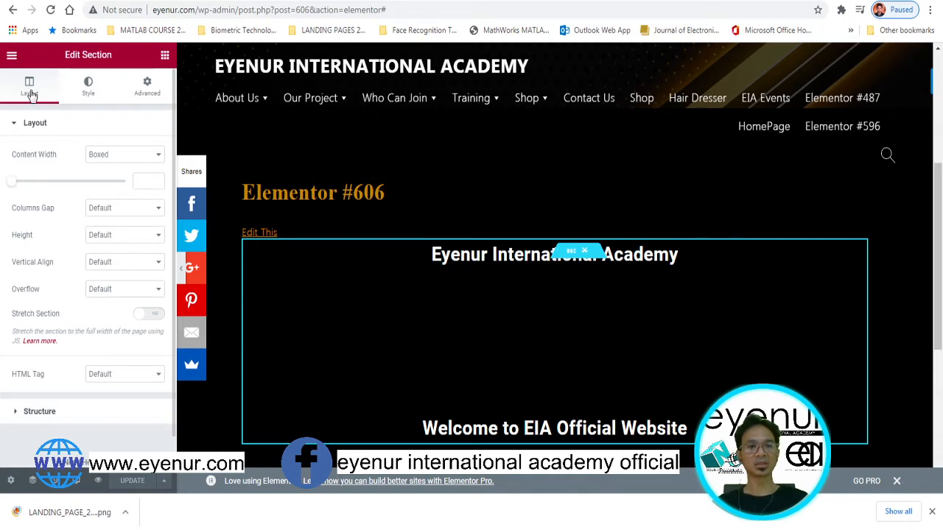
{"action": "left_click", "coordinate": [89, 87]}
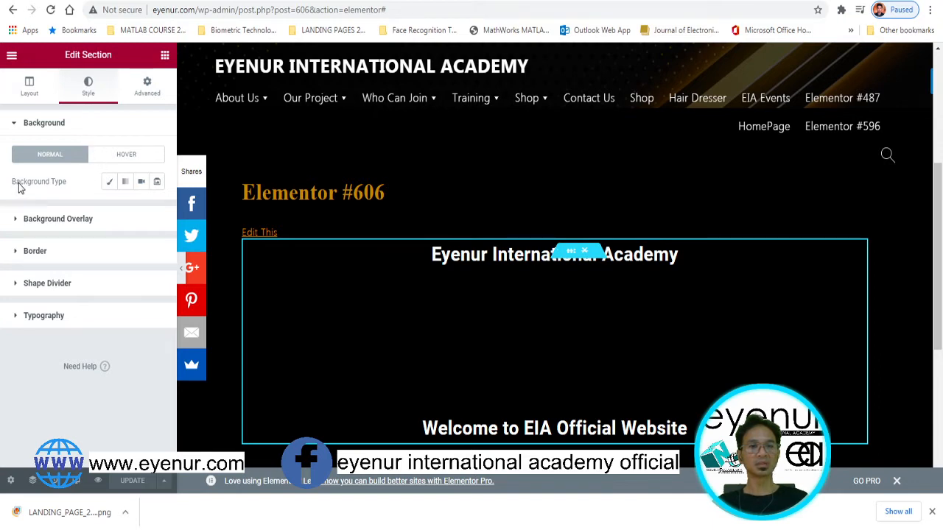
{"action": "left_click", "coordinate": [142, 183]}
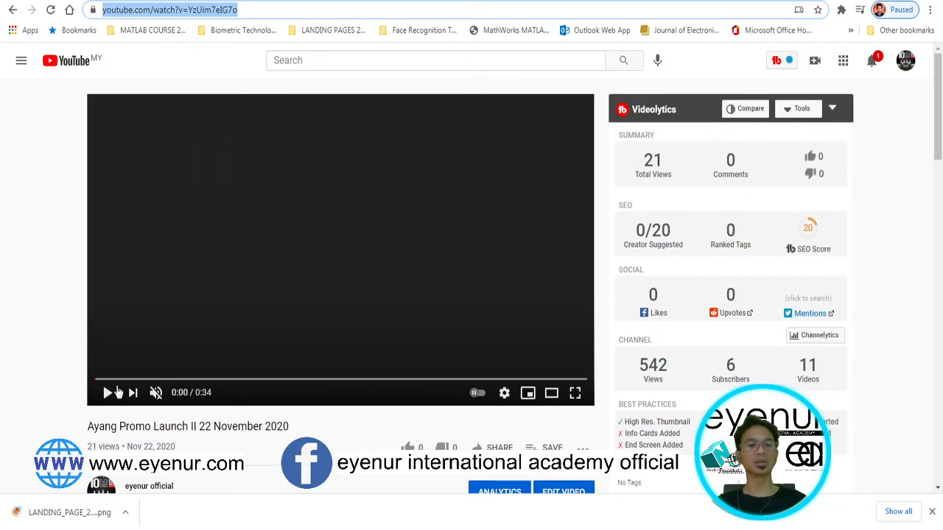
Preview the Ayang promo video, pausing at 0:15, and copy its YouTube URL
{"action": "left_click", "coordinate": [109, 393]}
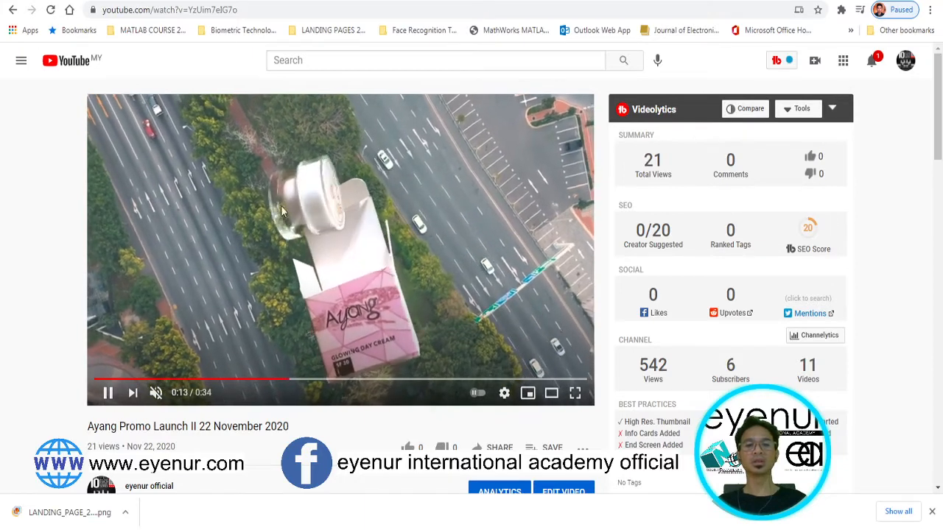
{"action": "left_click", "coordinate": [108, 392]}
{"action": "left_click", "coordinate": [211, 11]}
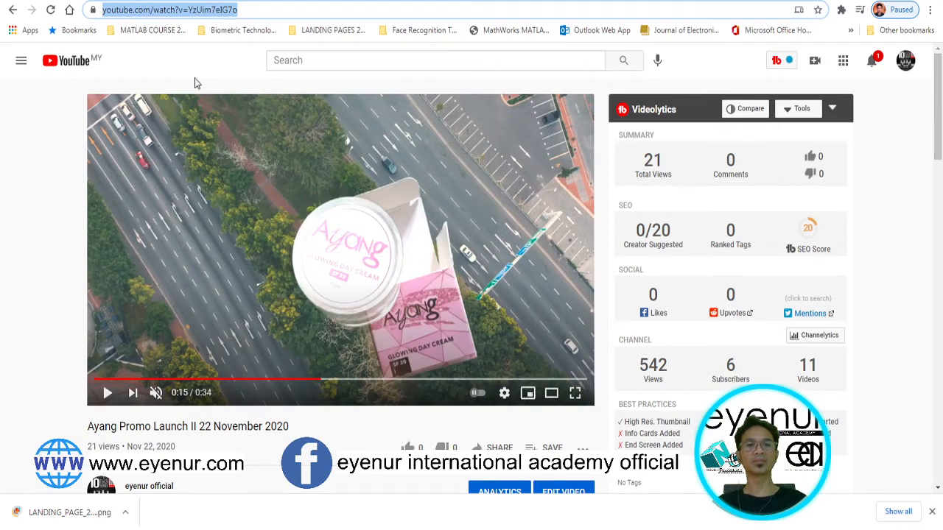
{"action": "left_click", "coordinate": [310, 1]}
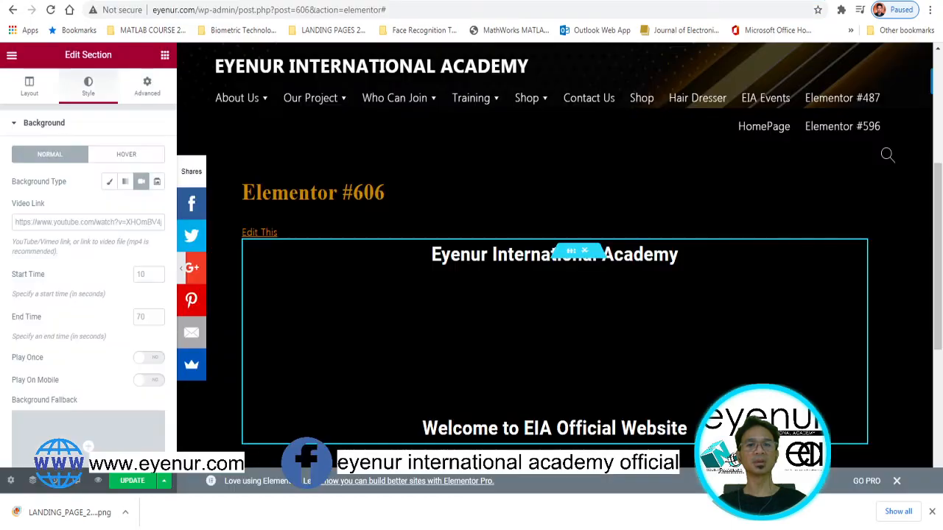
Paste the Ayang promo YouTube URL into the section's background Video Link field
{"action": "left_click", "coordinate": [42, 226]}
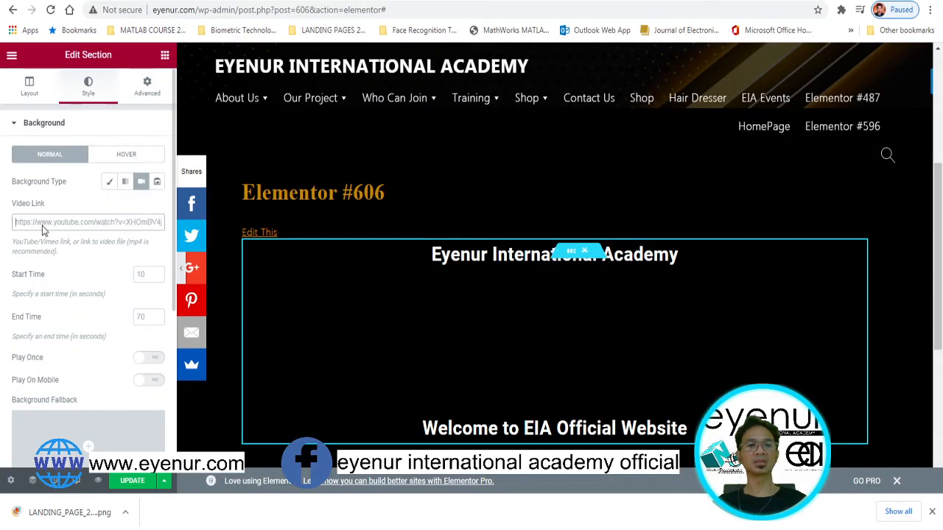
{"action": "type", "text": "https://www.youtube.com/watch?v=YzUim7eIG7g"}
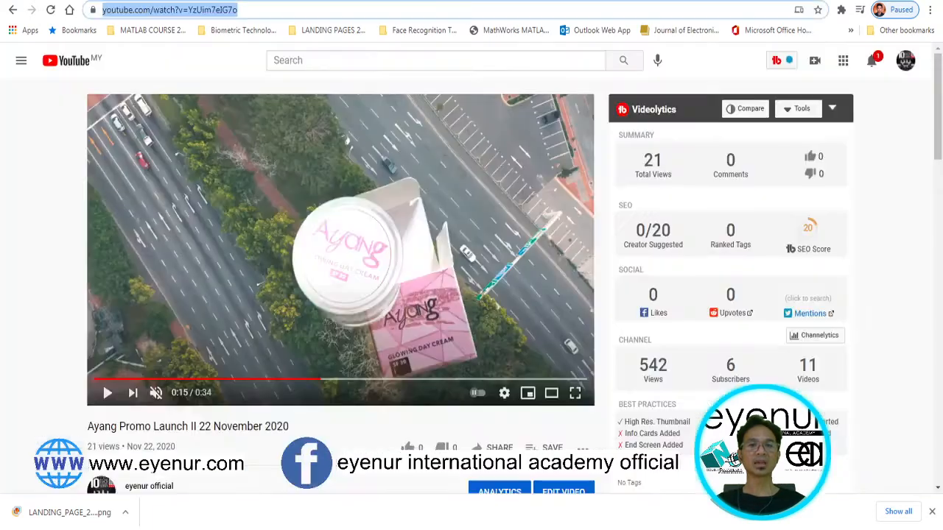
Scrub the promo video between 0:02 and 0:28 to locate the aerial start and product-shot end
{"action": "left_click", "coordinate": [130, 381]}
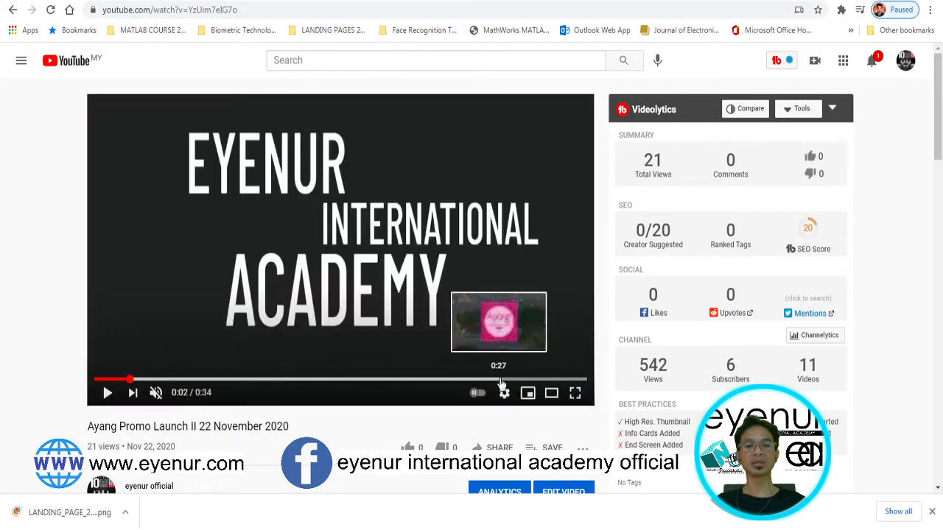
{"action": "left_click", "coordinate": [500, 381]}
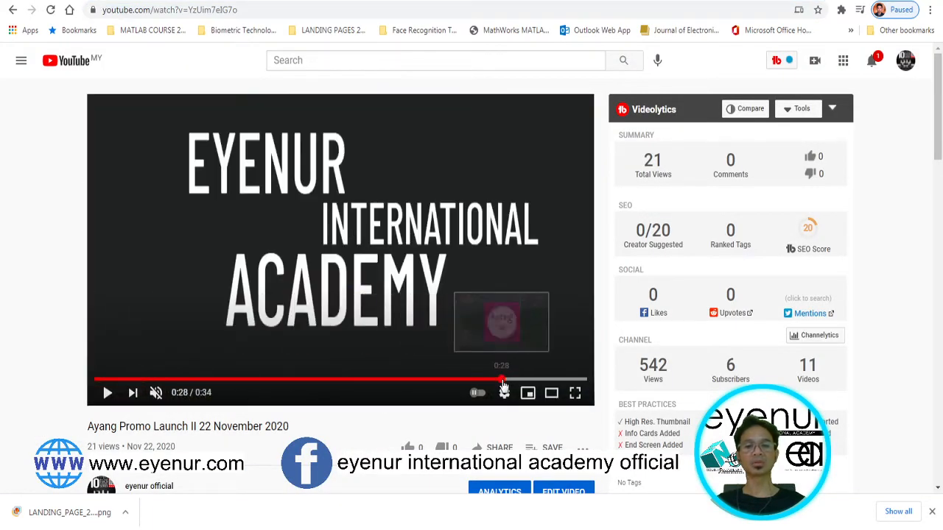
{"action": "left_click", "coordinate": [137, 381]}
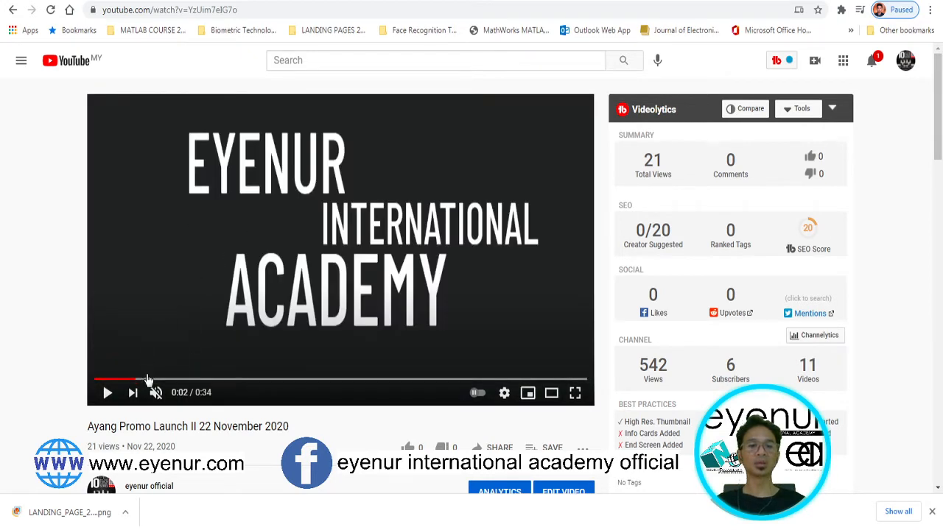
{"action": "left_click", "coordinate": [147, 380]}
{"action": "left_click", "coordinate": [157, 381]}
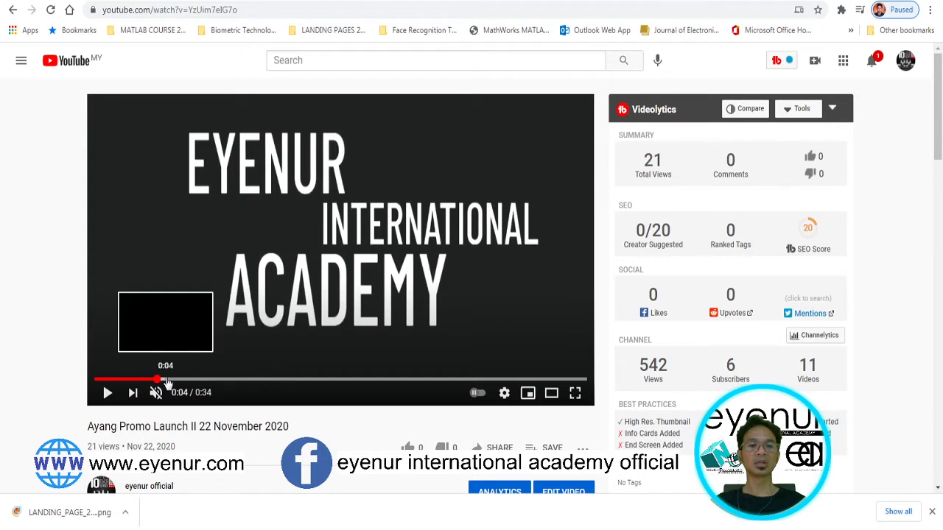
{"action": "left_click", "coordinate": [179, 381]}
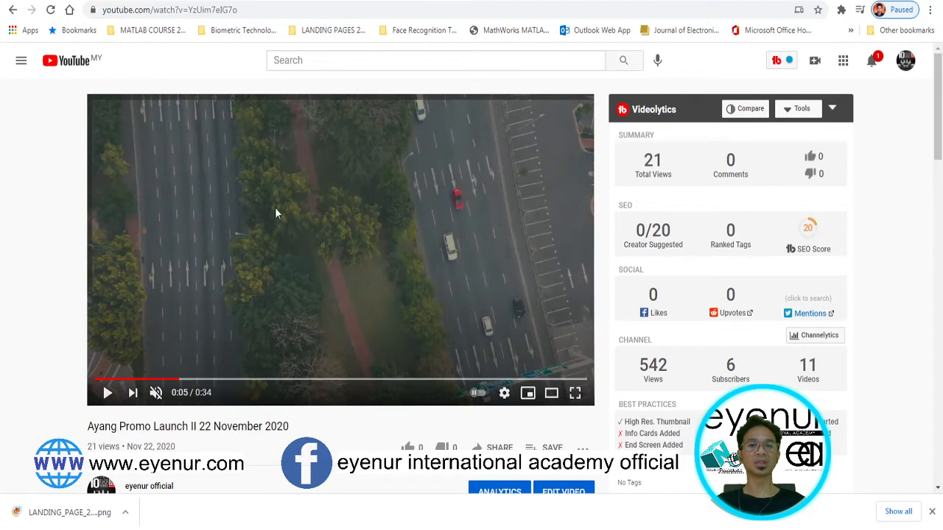
{"action": "left_click", "coordinate": [468, 381]}
{"action": "left_click", "coordinate": [489, 381]}
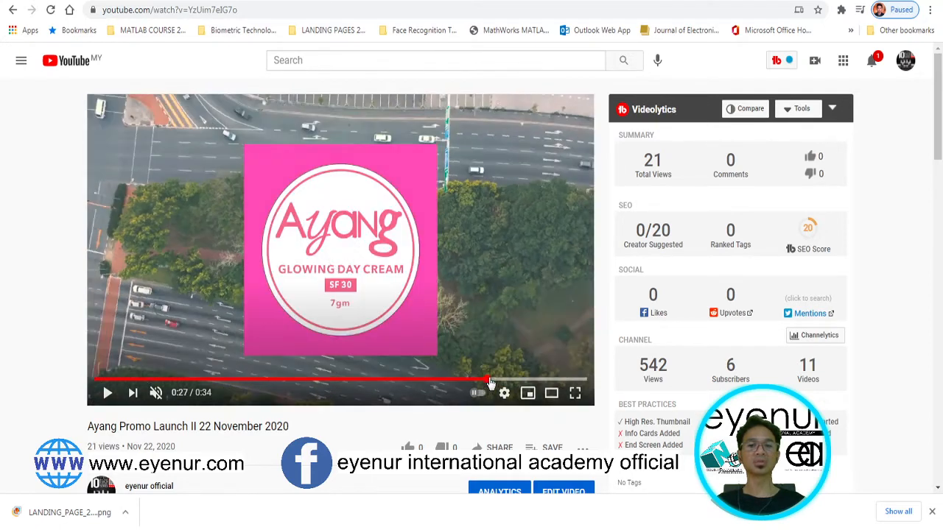
{"action": "left_click", "coordinate": [500, 381]}
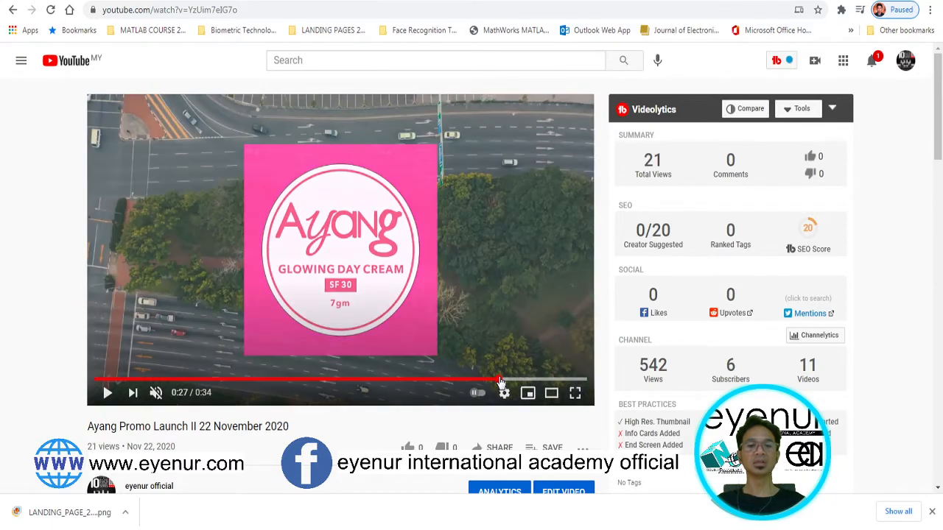
{"action": "left_click", "coordinate": [509, 381]}
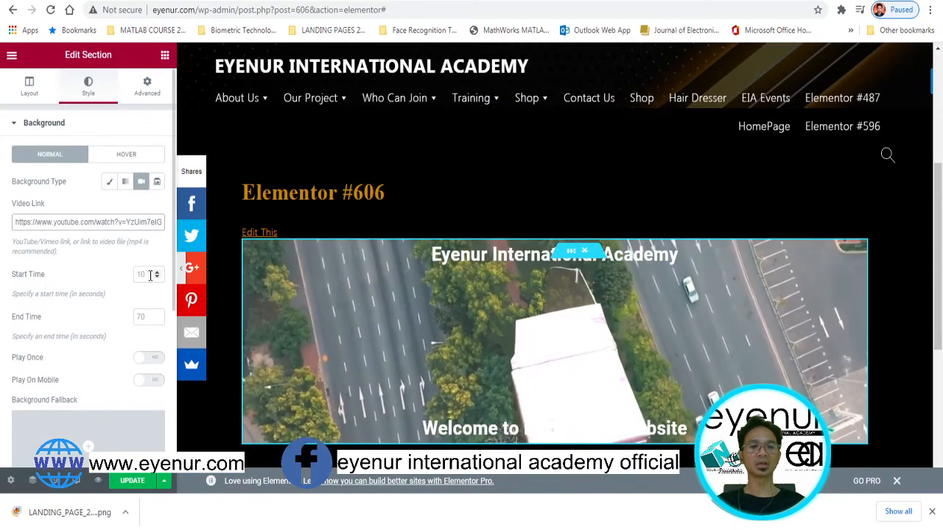
Set the background video Start Time to 6 and End Time to 28 seconds
{"action": "left_click", "coordinate": [148, 275]}
{"action": "type", "text": "6"}
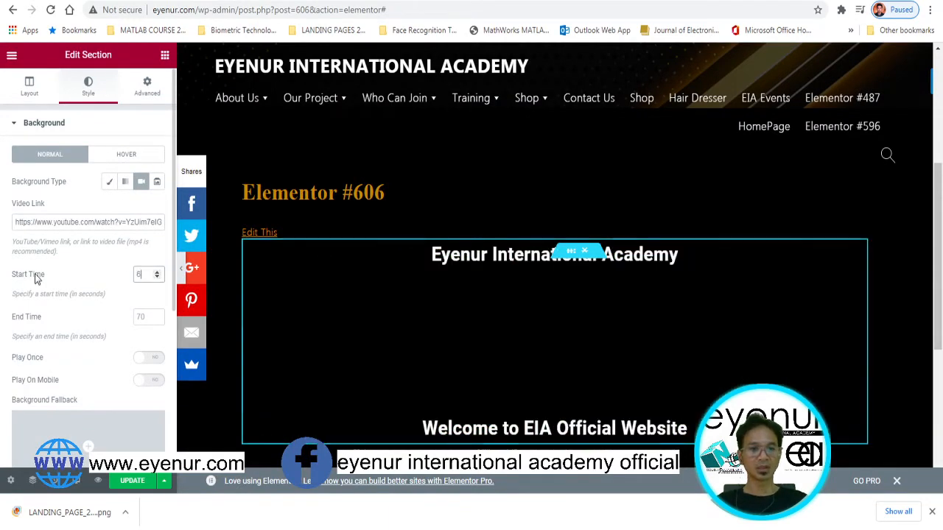
{"action": "left_click", "coordinate": [145, 318]}
{"action": "type", "text": "25"}
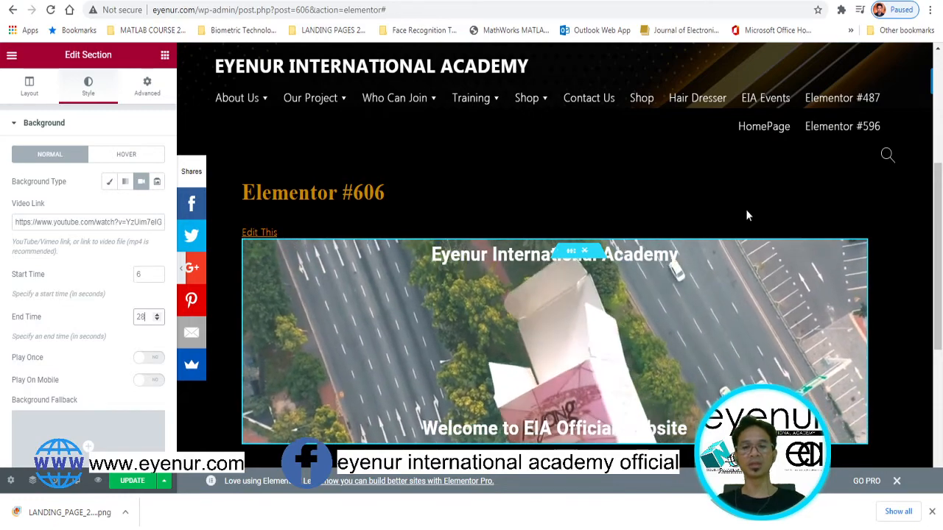
{"action": "scroll", "coordinate": [775, 367], "scroll_direction": "down", "scroll_amount": 1}
{"action": "scroll", "coordinate": [774, 366], "scroll_direction": "down", "scroll_amount": 1}
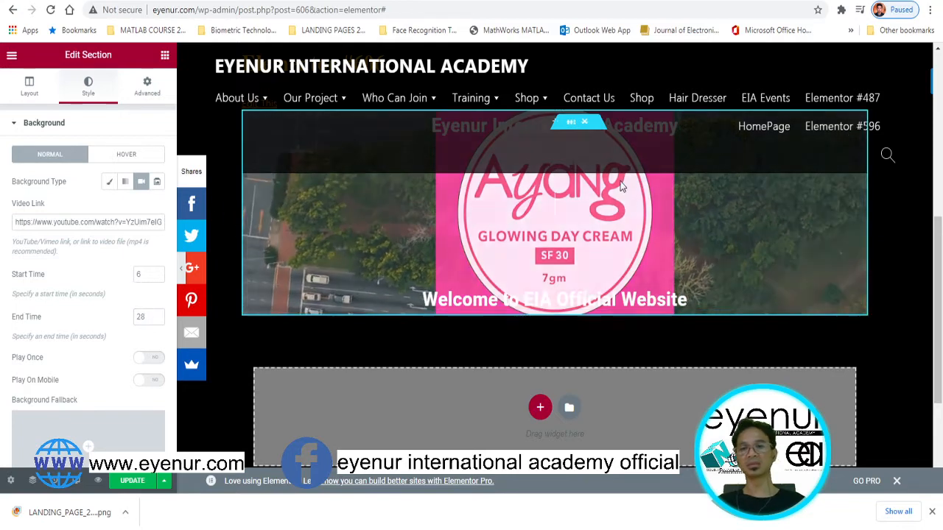
{"action": "left_click", "coordinate": [226, 211]}
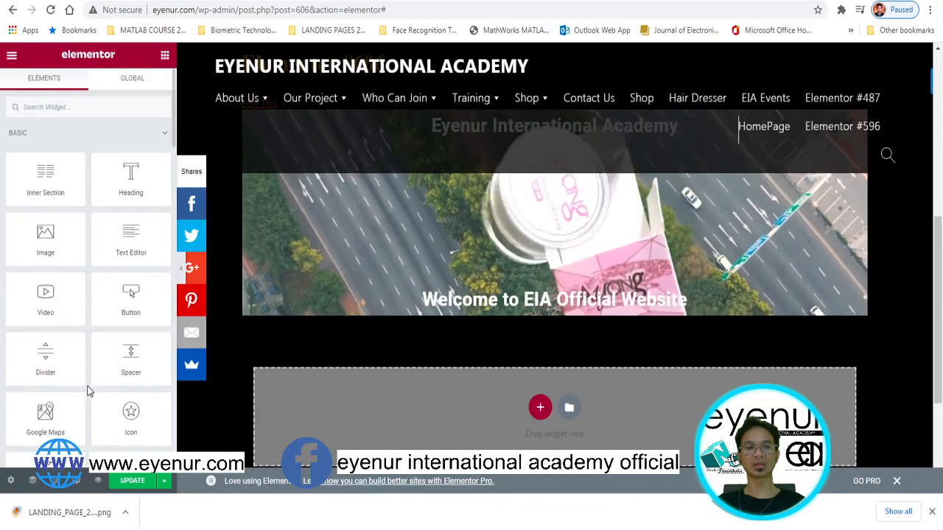
Add a centred 'Click here' Button widget under the welcome heading
{"action": "left_click", "coordinate": [74, 107]}
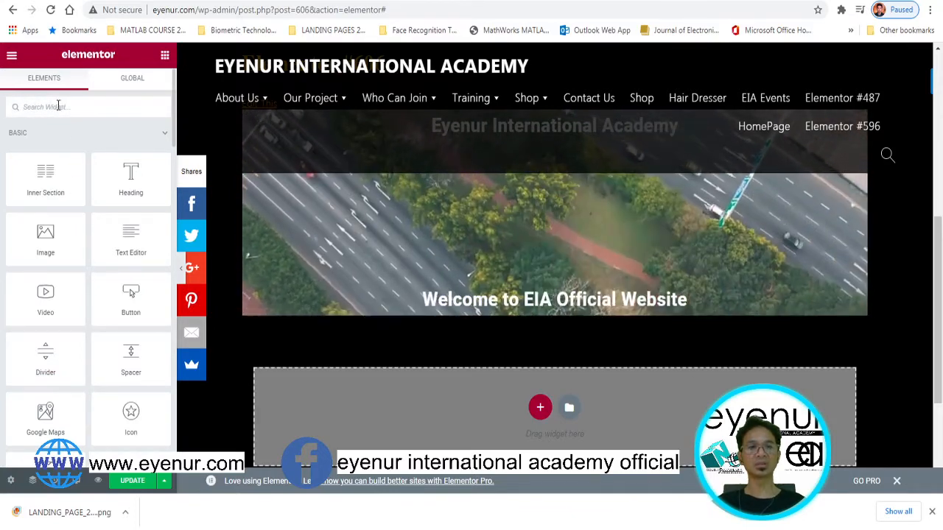
{"action": "type", "text": "button"}
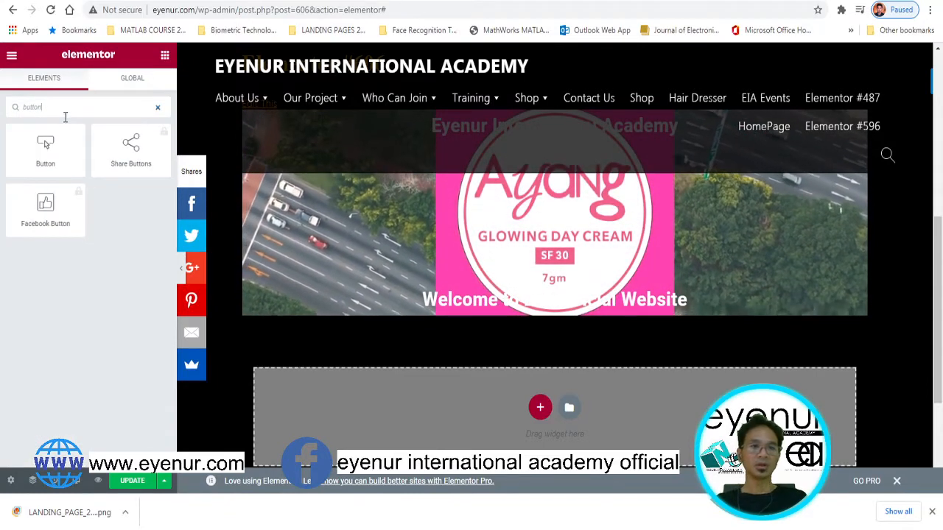
{"action": "left_click_drag", "start_coordinate": [43, 150], "coordinate": [188, 145]}
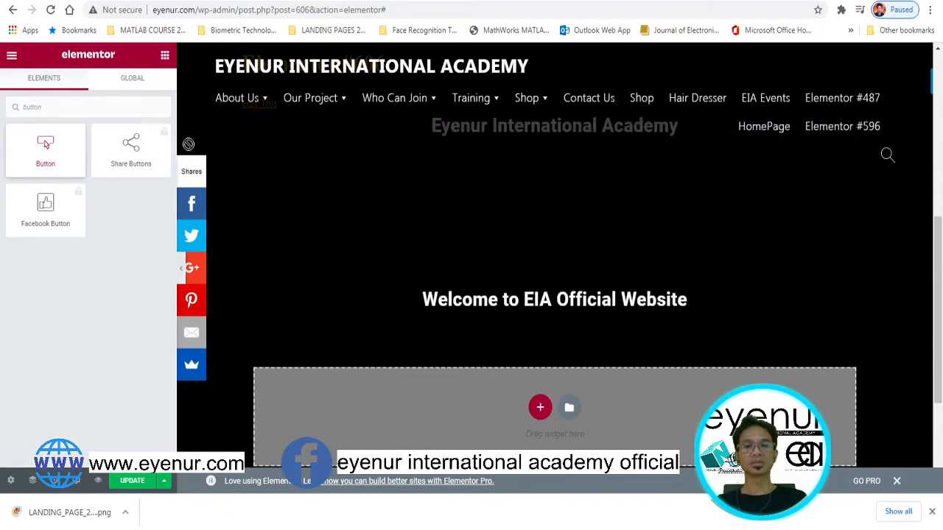
{"action": "left_click_drag", "start_coordinate": [453, 211], "coordinate": [600, 293]}
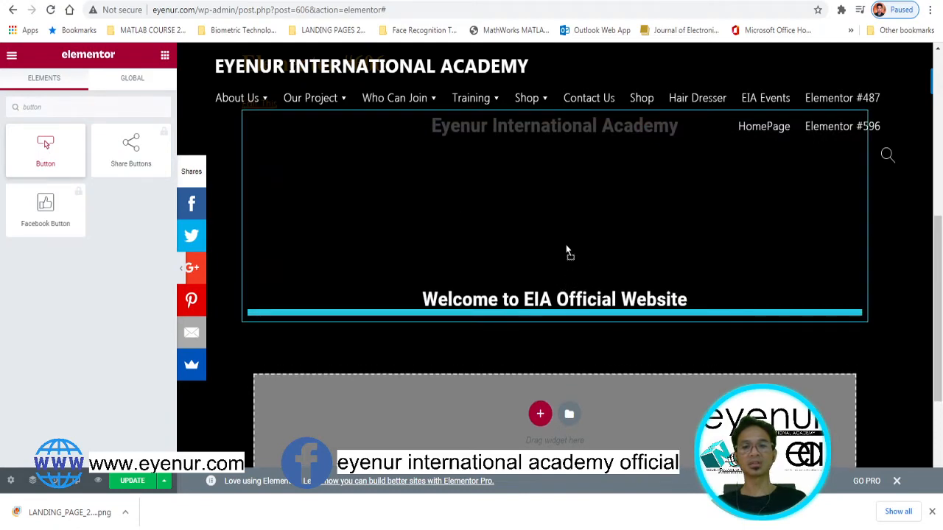
{"action": "left_click_drag", "start_coordinate": [558, 273], "coordinate": [558, 273]}
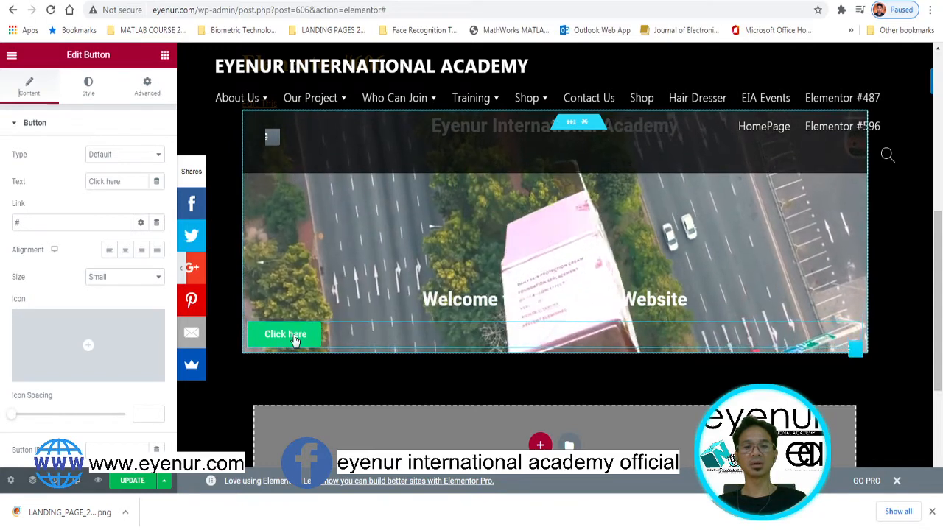
{"action": "left_click", "coordinate": [125, 251]}
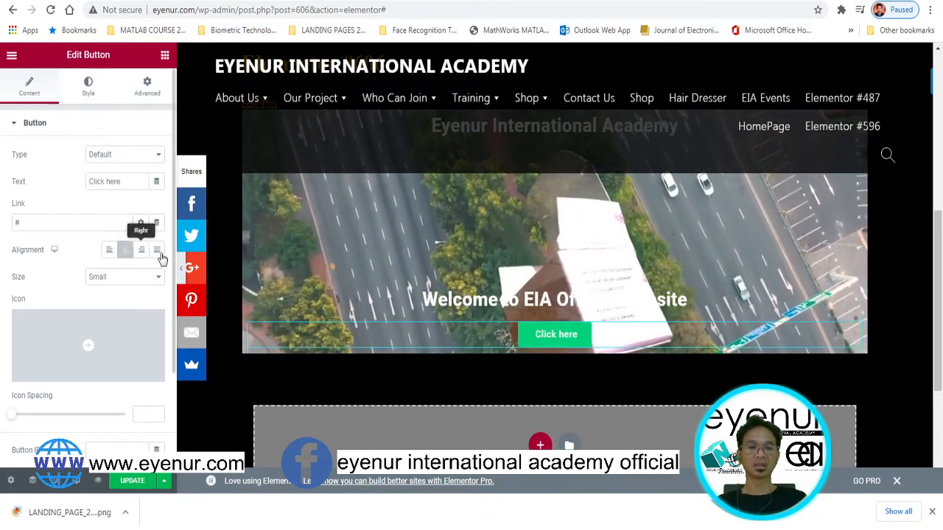
Change the button's background colour to bright pink and start choosing its text colour
{"action": "left_click", "coordinate": [86, 90]}
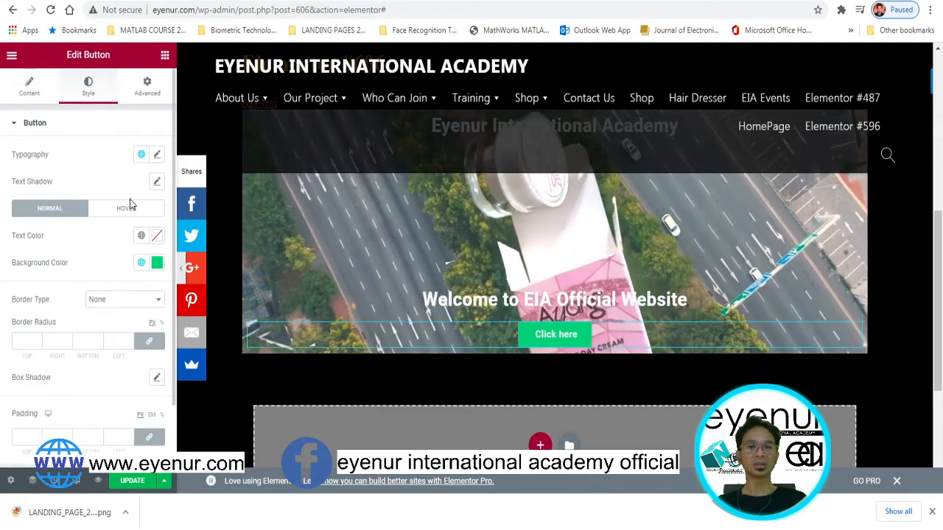
{"action": "left_click", "coordinate": [157, 263]}
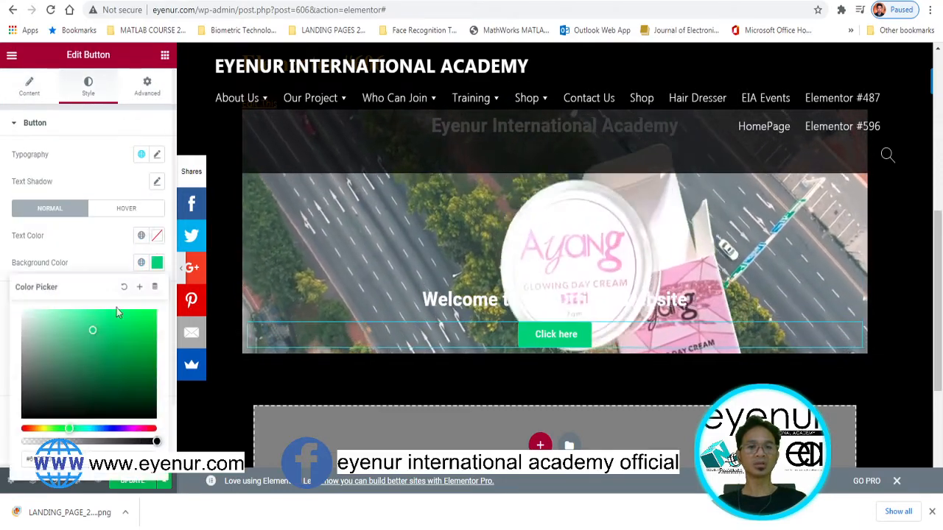
{"action": "left_click", "coordinate": [131, 428]}
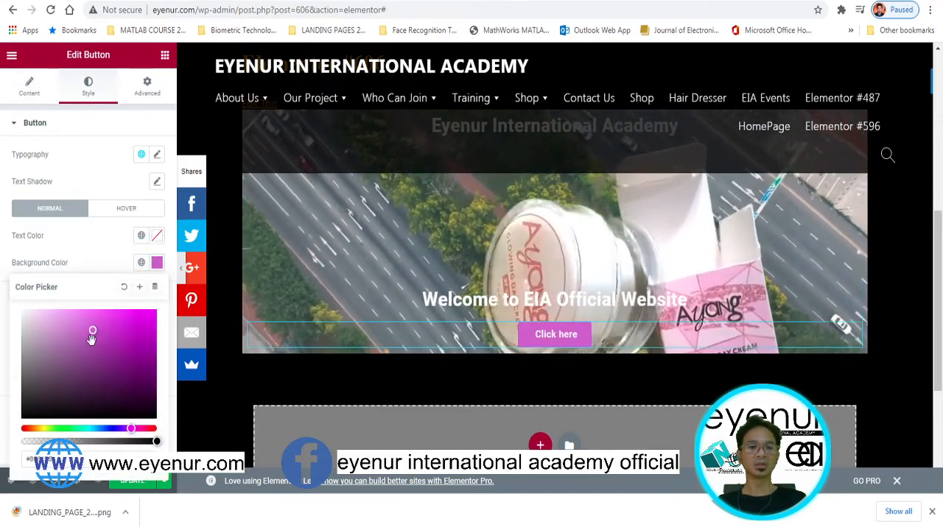
{"action": "left_click_drag", "start_coordinate": [91, 340], "coordinate": [98, 311]}
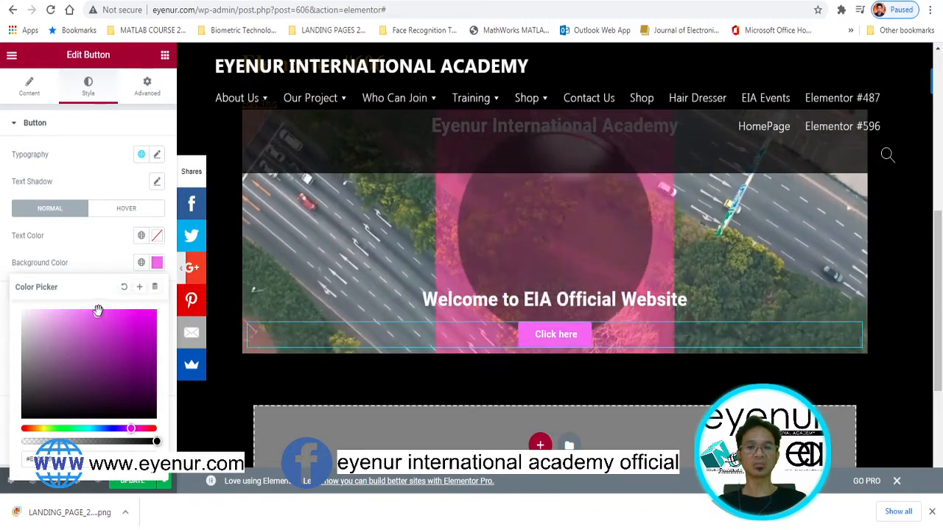
{"action": "left_click", "coordinate": [27, 90]}
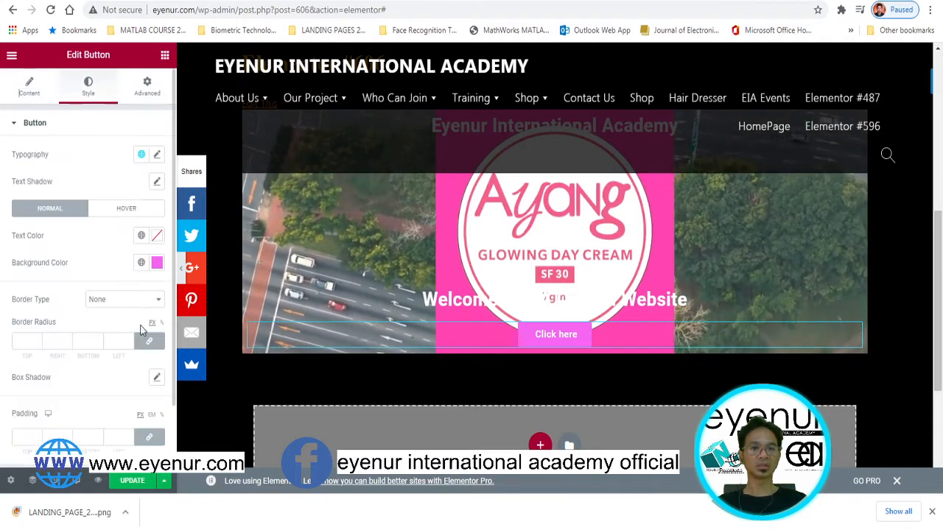
{"action": "left_click", "coordinate": [156, 238]}
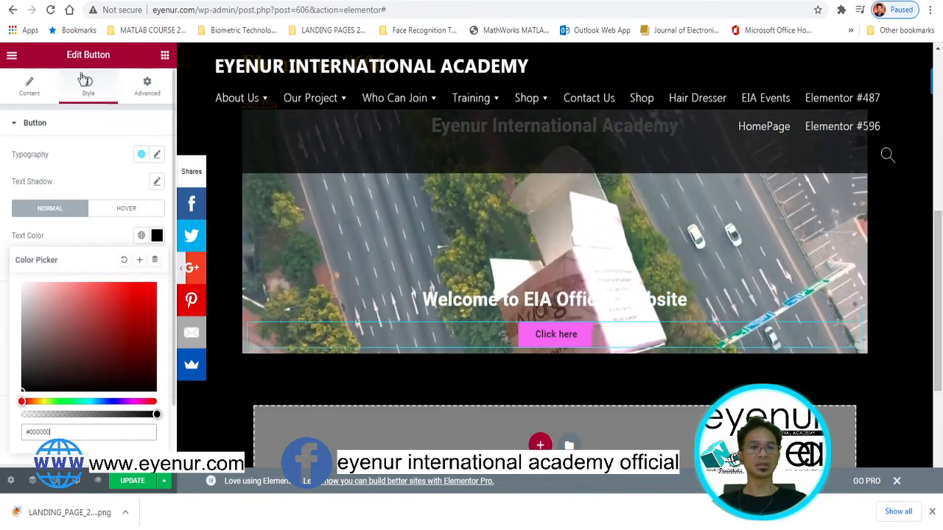
Change the pink hero button's text to 'BELI SEKARANG', with size Large and icon spacing 20
{"action": "left_click", "coordinate": [32, 93]}
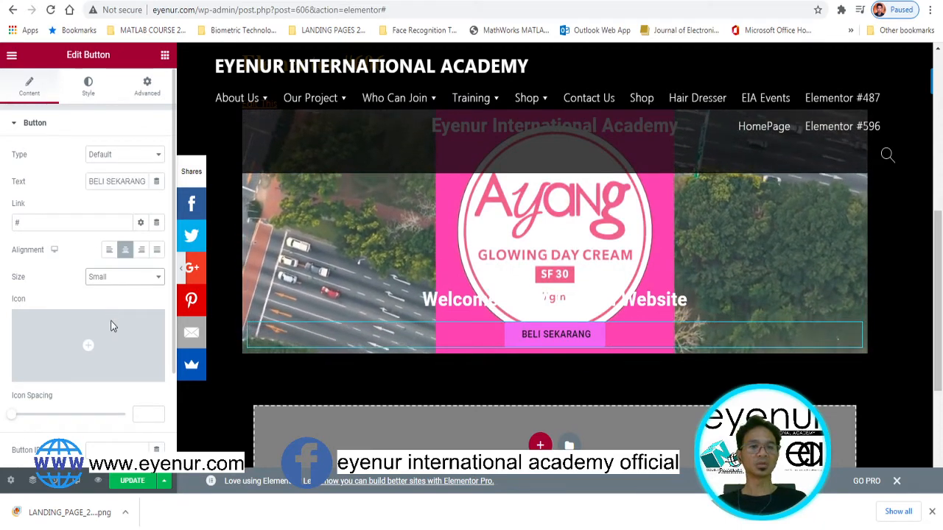
{"action": "mouse_move", "coordinate": [113, 328]}
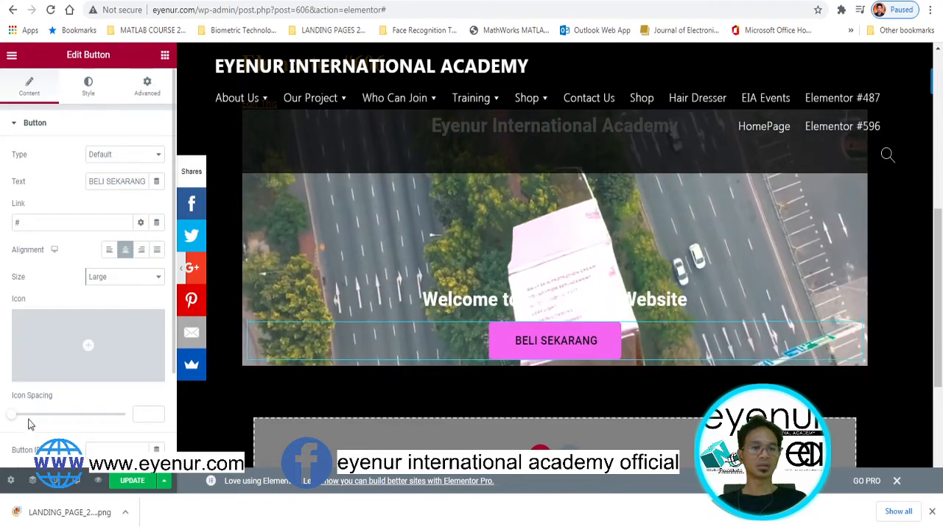
{"action": "left_click_drag", "start_coordinate": [12, 420], "coordinate": [57, 420]}
{"action": "scroll", "coordinate": [57, 420], "scroll_direction": "down", "scroll_amount": 2}
{"action": "scroll", "coordinate": [56, 417], "scroll_direction": "up", "scroll_amount": 2}
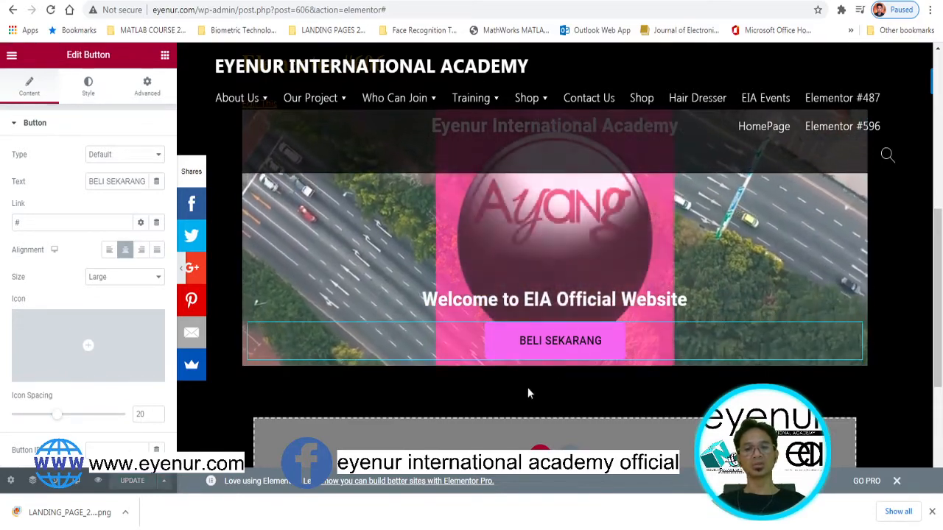
{"action": "scroll", "coordinate": [527, 388], "scroll_direction": "down", "scroll_amount": 2}
{"action": "scroll", "coordinate": [459, 304], "scroll_direction": "up", "scroll_amount": 1}
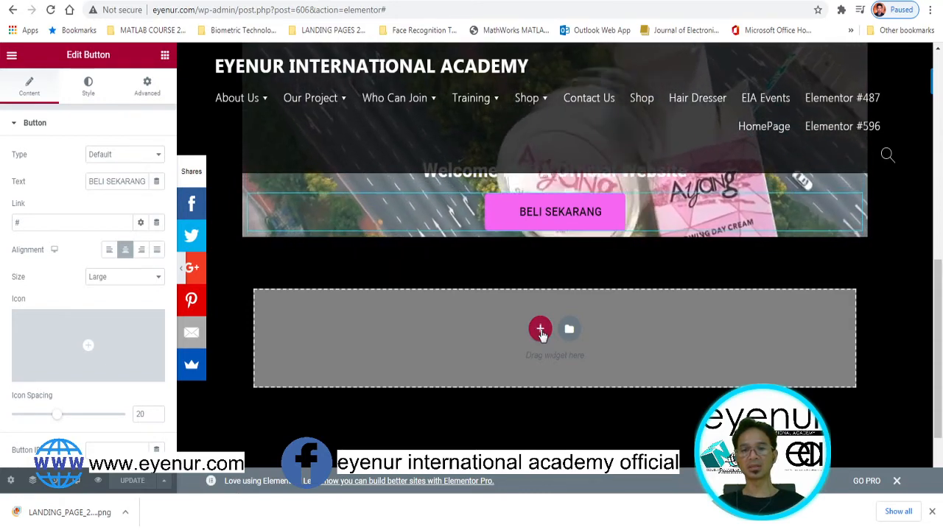
Insert a section with three equal columns beneath the hero, then bring back the widget list
{"action": "left_click", "coordinate": [541, 330]}
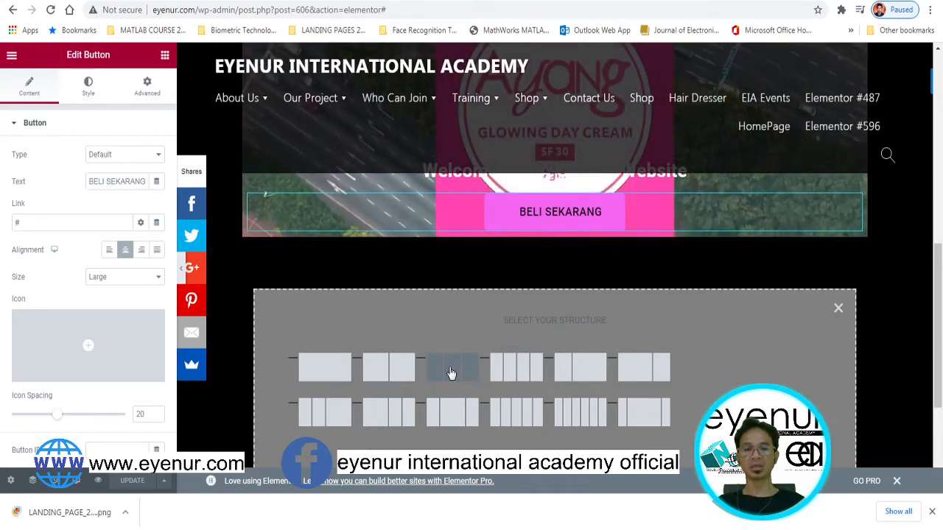
{"action": "left_click", "coordinate": [452, 373]}
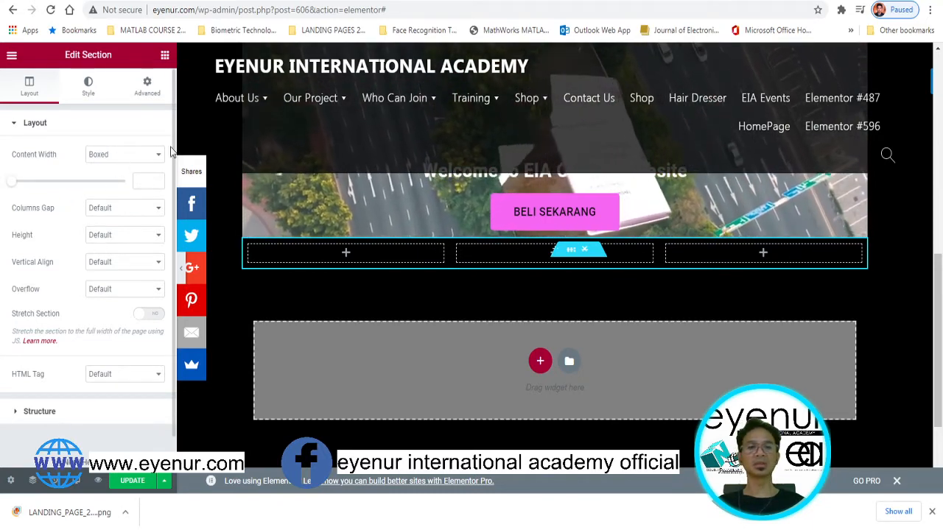
{"action": "left_click", "coordinate": [192, 114]}
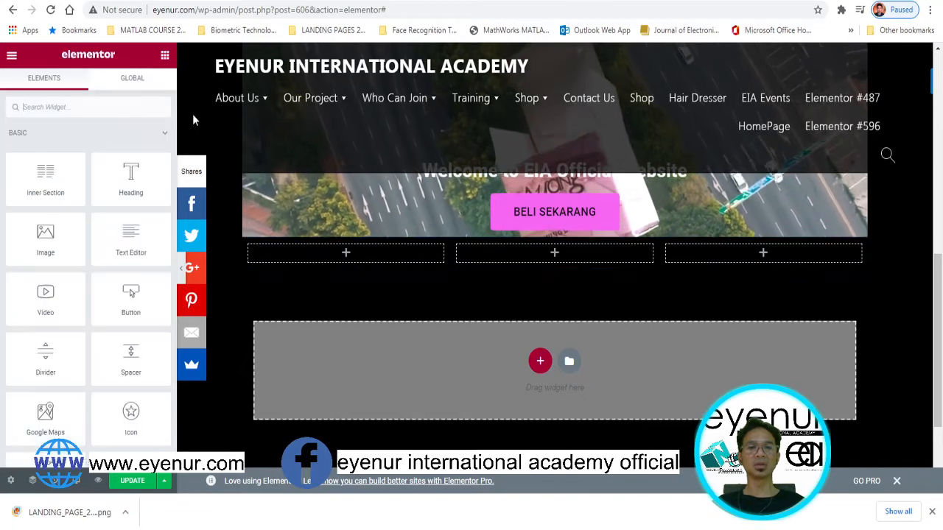
Drop an Image Box widget into the first column and bring up its Choose Image media library
{"action": "left_click", "coordinate": [63, 109]}
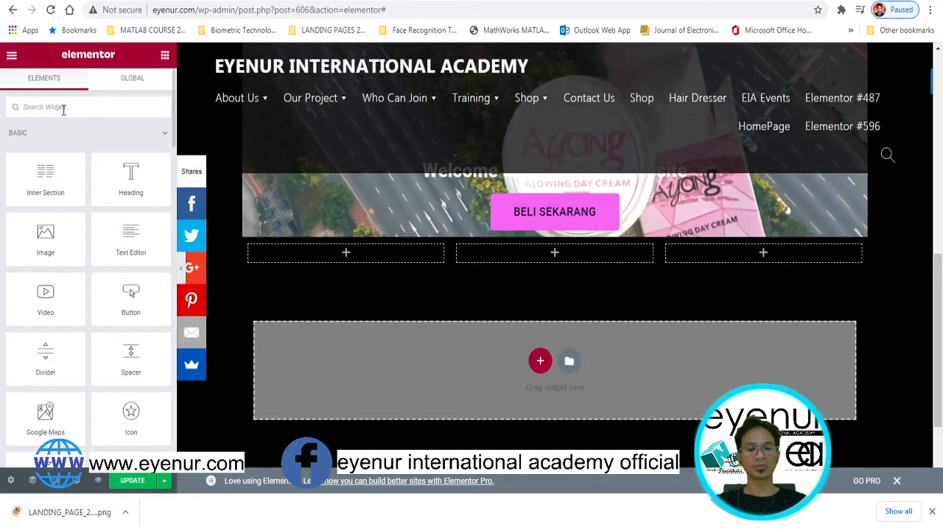
{"action": "type", "text": "image"}
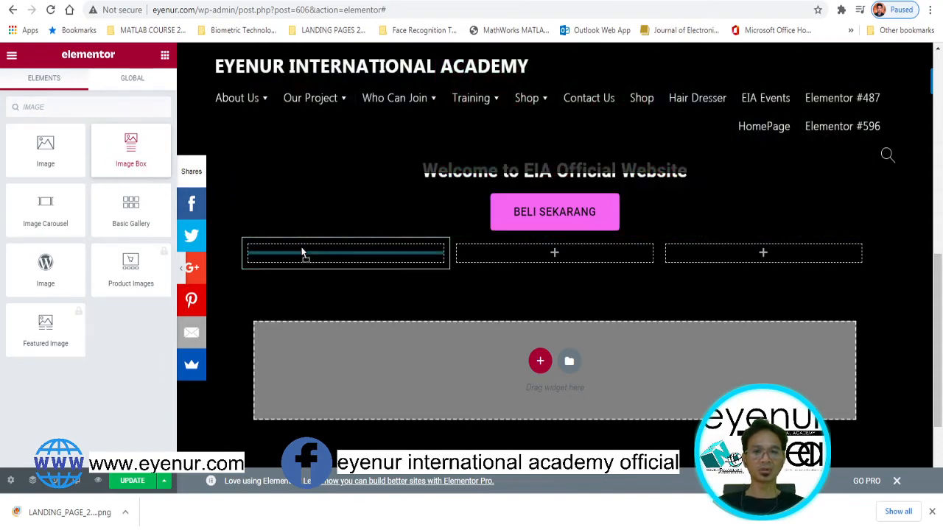
{"action": "left_click_drag", "start_coordinate": [326, 259], "coordinate": [328, 258]}
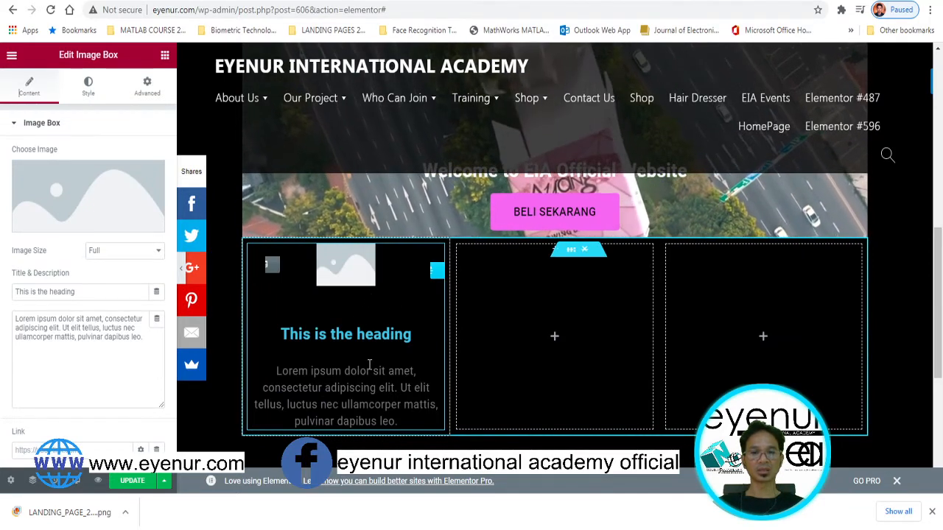
{"action": "mouse_move", "coordinate": [95, 219]}
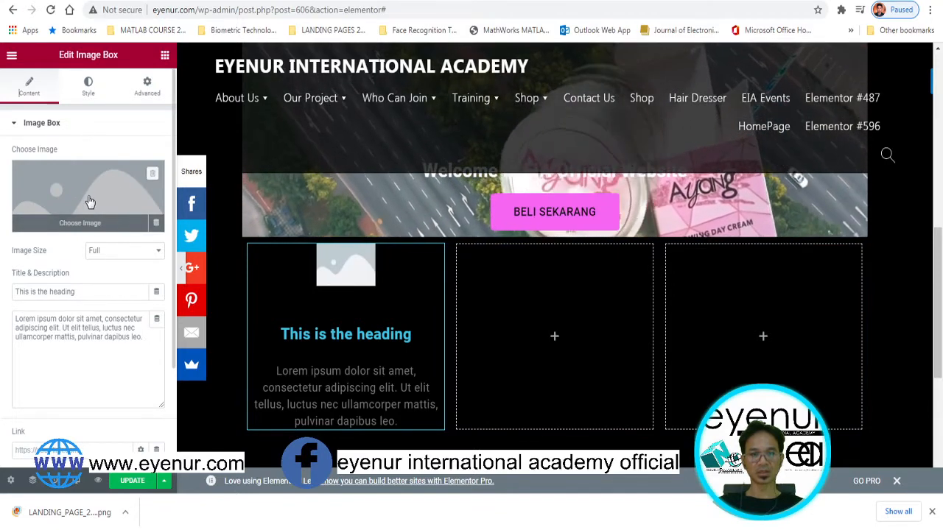
{"action": "left_click", "coordinate": [90, 202]}
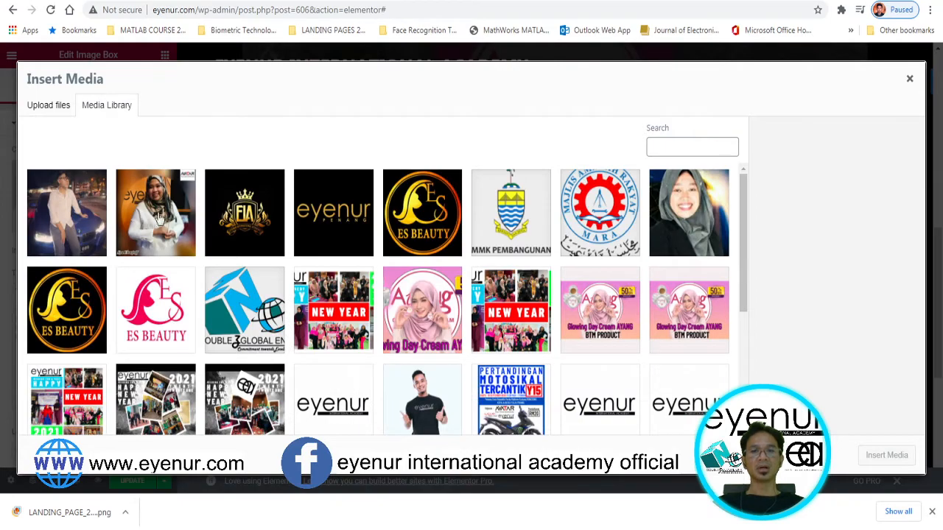
Insert the POSTER1 Glowing Day Cream AYANG picture from the Media Library into the image box
{"action": "scroll", "coordinate": [501, 308], "scroll_direction": "down", "scroll_amount": 8}
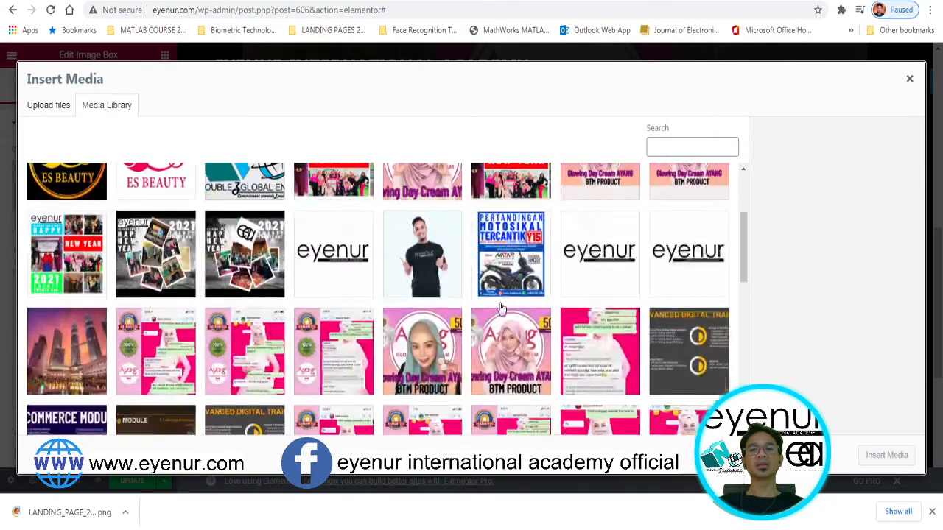
{"action": "scroll", "coordinate": [501, 308], "scroll_direction": "up", "scroll_amount": 10}
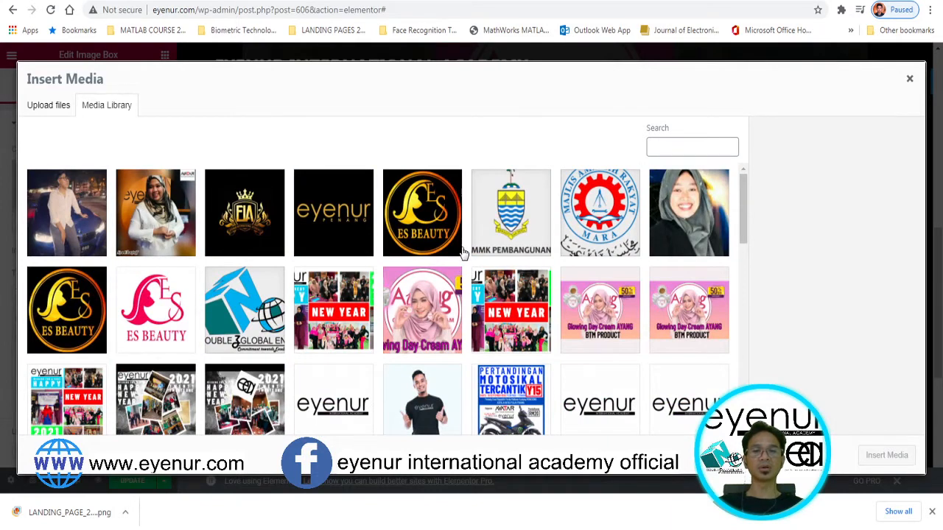
{"action": "left_click", "coordinate": [49, 105]}
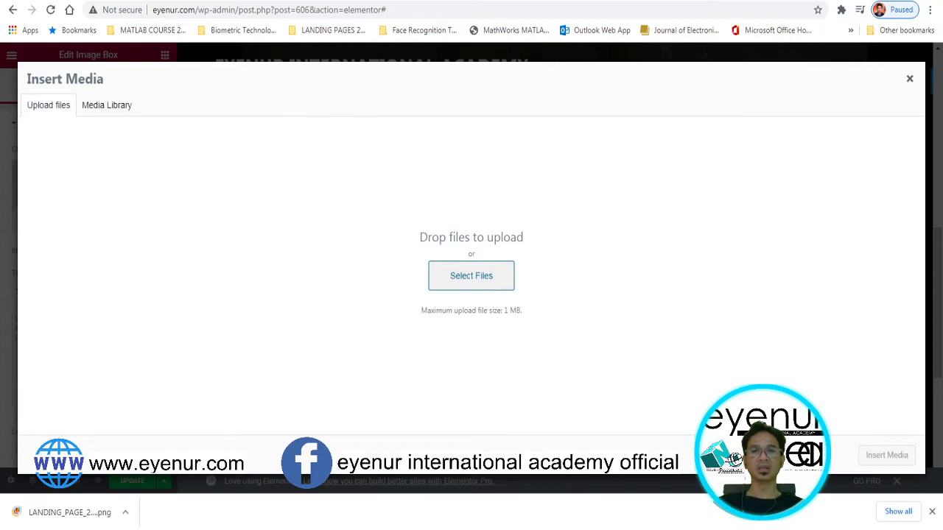
{"action": "left_click", "coordinate": [107, 107]}
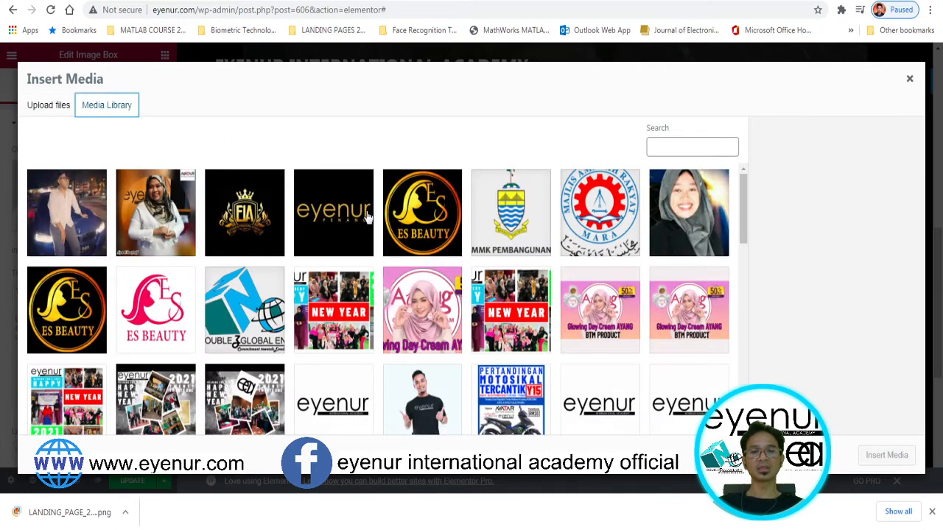
{"action": "scroll", "coordinate": [372, 282], "scroll_direction": "down", "scroll_amount": 5}
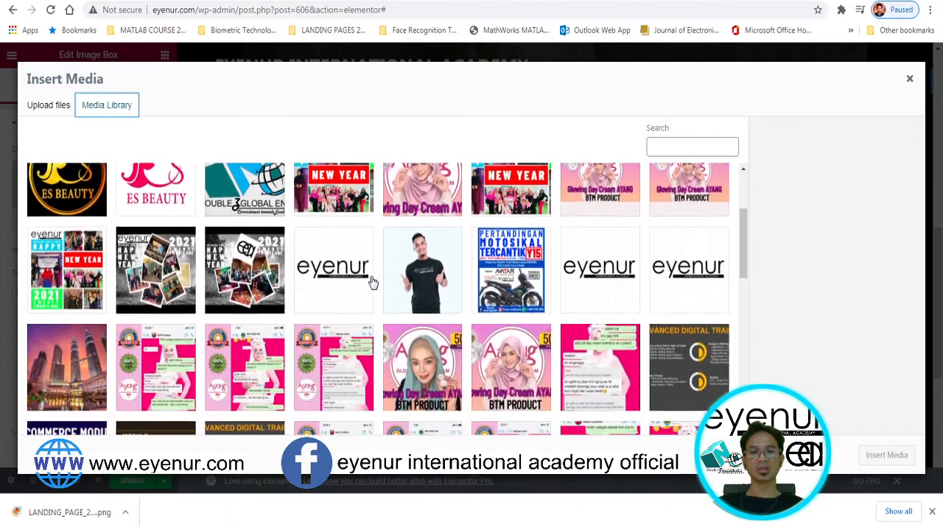
{"action": "scroll", "coordinate": [373, 282], "scroll_direction": "down", "scroll_amount": 2}
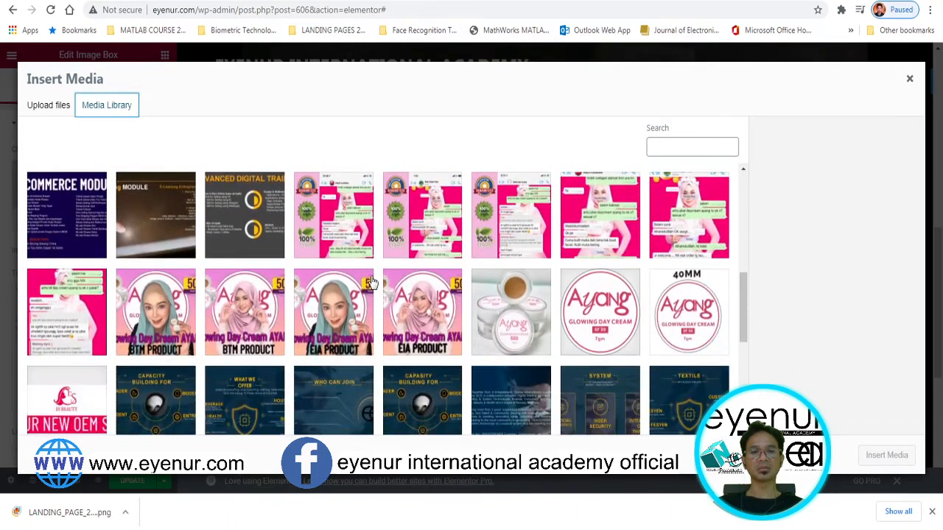
{"action": "left_click", "coordinate": [239, 310]}
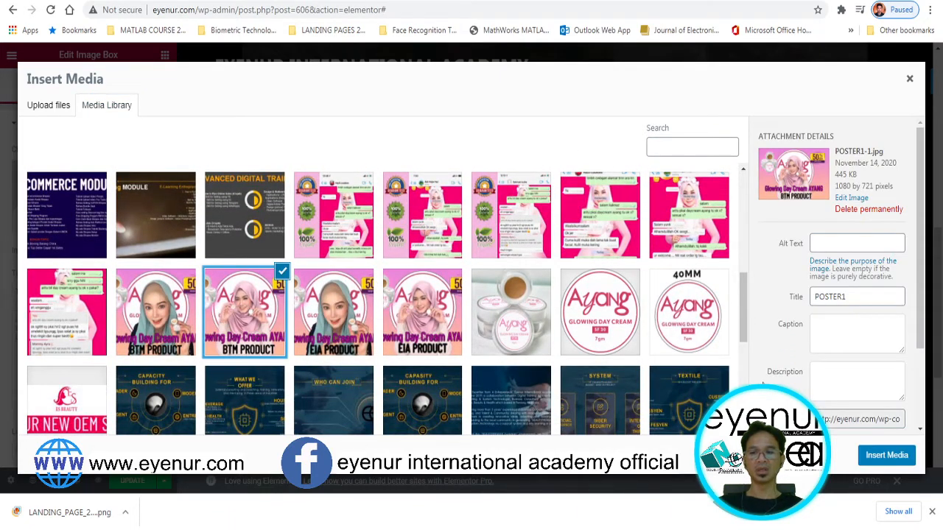
{"action": "left_click", "coordinate": [887, 456]}
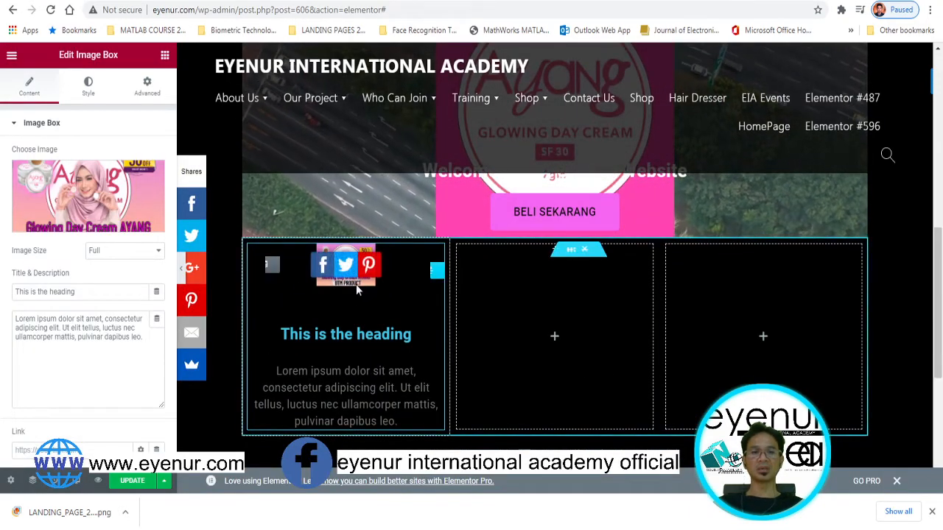
Set the first image box picture's Style width to 100% and select its placeholder heading
{"action": "left_click", "coordinate": [89, 87]}
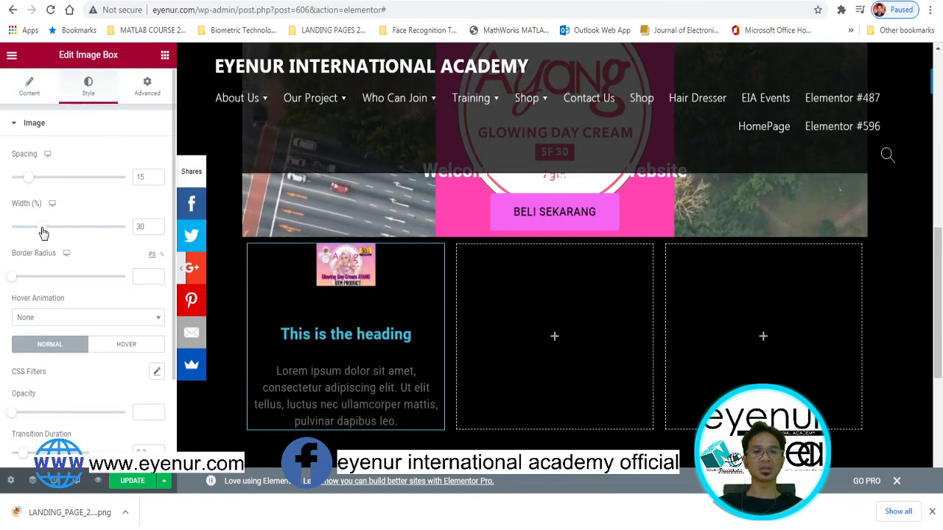
{"action": "left_click_drag", "start_coordinate": [43, 233], "coordinate": [127, 232]}
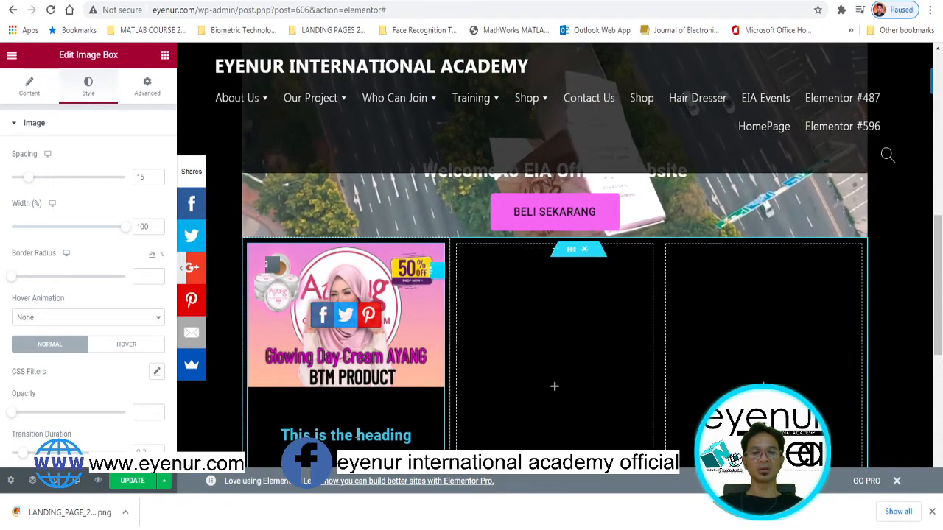
{"action": "scroll", "coordinate": [356, 433], "scroll_direction": "down", "scroll_amount": 2}
{"action": "left_click_drag", "start_coordinate": [412, 308], "coordinate": [279, 311]}
Retype the first image box heading as 'PROMOSI PKP 50%' and deselect the widget
{"action": "type", "text": "p"}
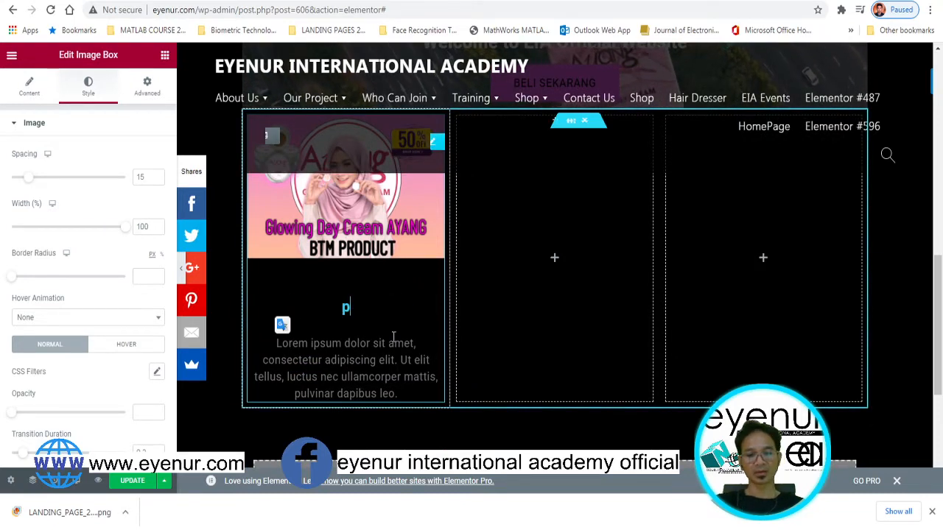
{"action": "type", "text": "ROMOSI"}
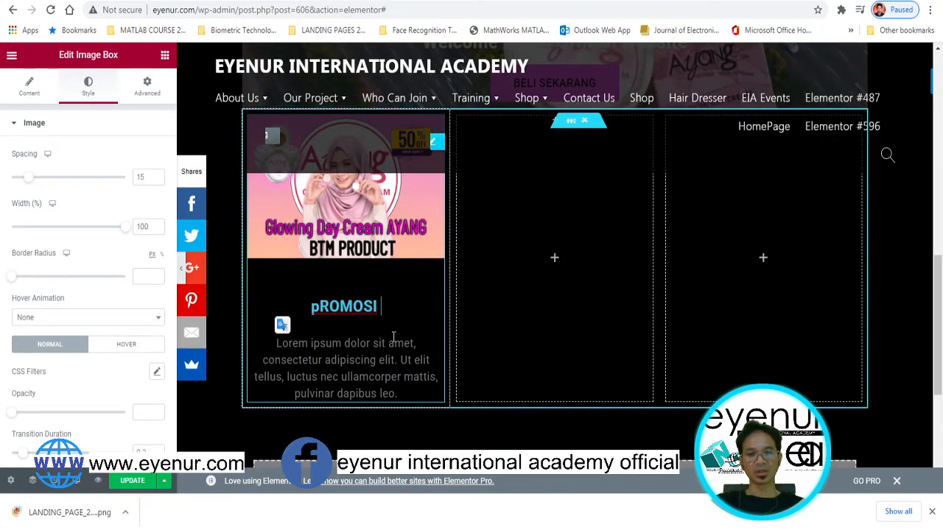
{"action": "key", "text": "BackSpace"}
{"action": "key", "text": "BackSpace"}
{"action": "key", "text": "BackSpace"}
{"action": "key", "text": "BackSpace"}
{"action": "key", "text": "BackSpace"}
{"action": "key", "text": "BackSpace"}
{"action": "key", "text": "BackSpace"}
{"action": "key", "text": "BackSpace"}
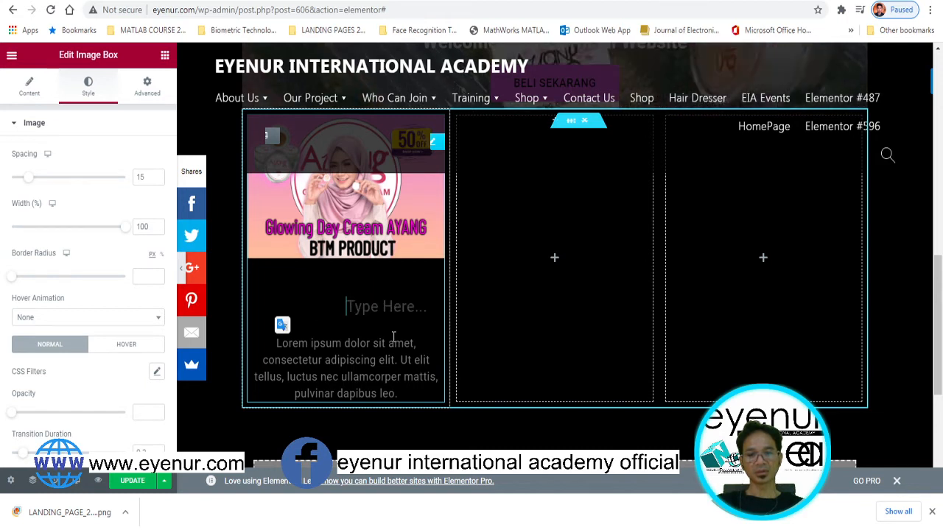
{"action": "type", "text": "PROMOSI "}
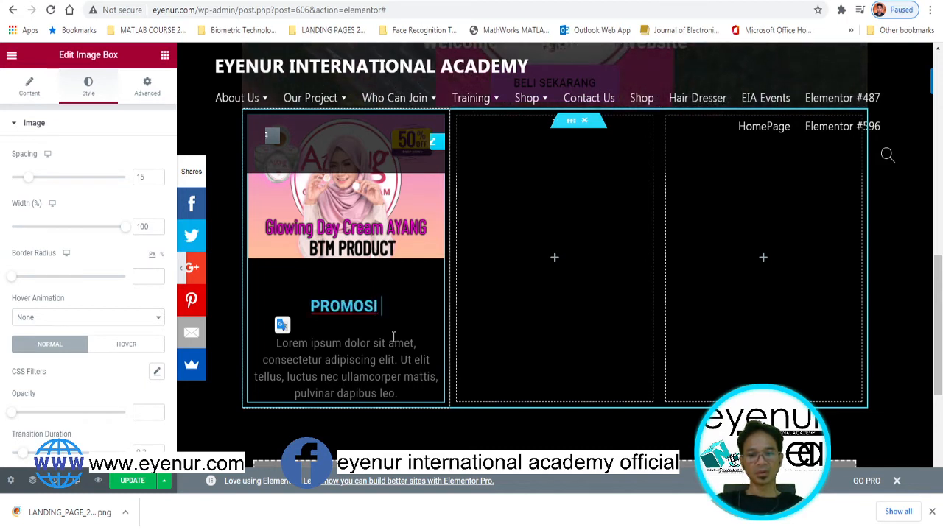
{"action": "type", "text": "PKP "}
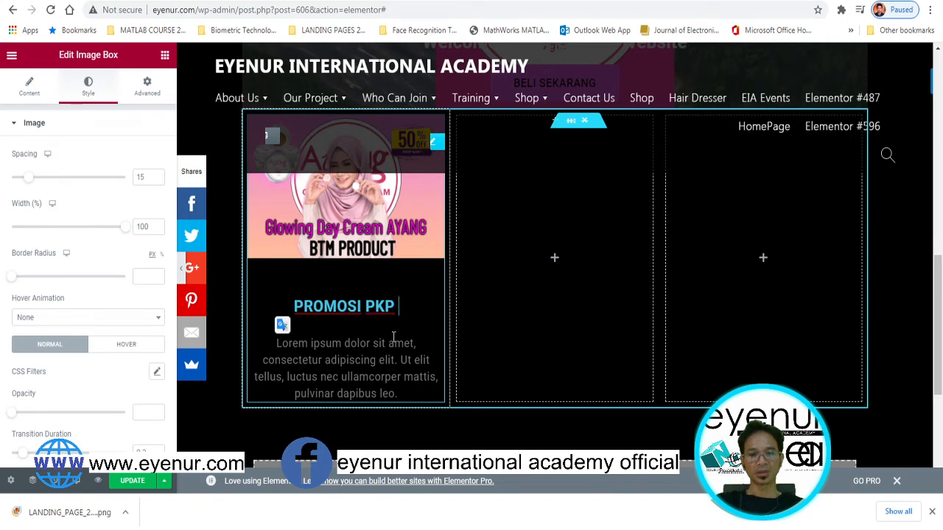
{"action": "type", "text": "50"}
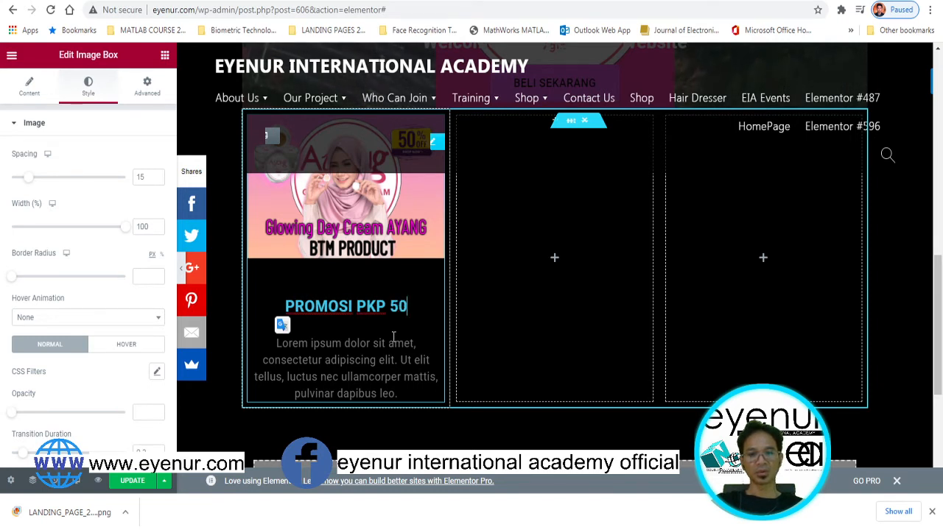
{"action": "type", "text": "%"}
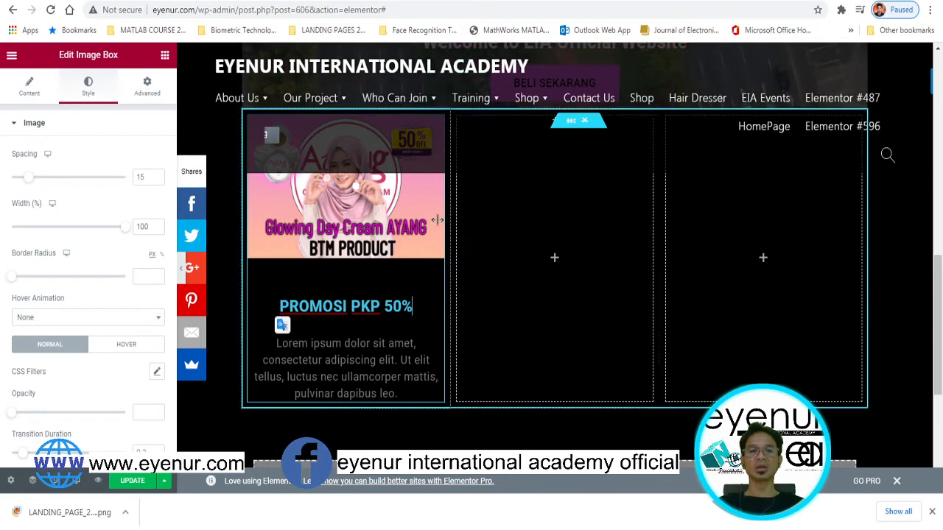
{"action": "left_click", "coordinate": [192, 112]}
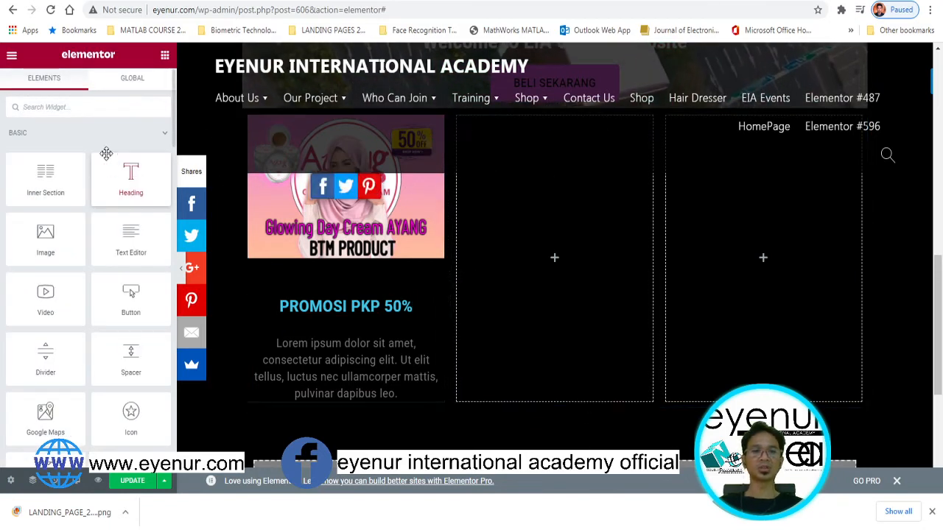
Add an Image Box to the middle column showing the BTM PRODUCT poster
{"action": "left_click", "coordinate": [82, 106]}
{"action": "type", "text": "IMAG"}
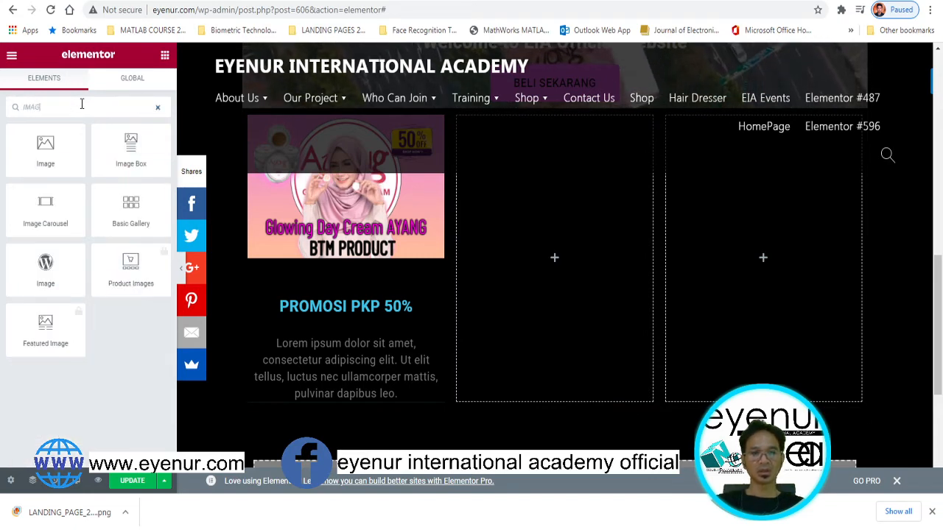
{"action": "type", "text": "E"}
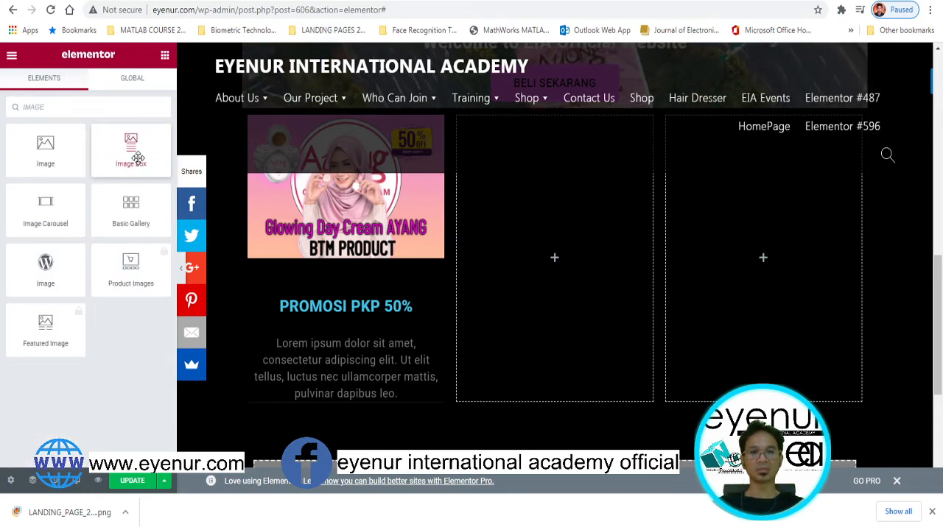
{"action": "left_click_drag", "start_coordinate": [138, 158], "coordinate": [563, 267]}
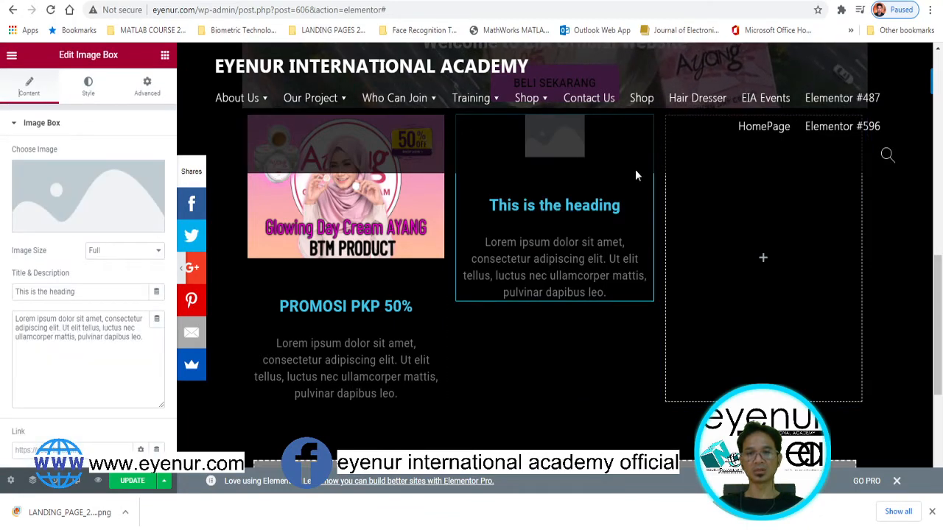
{"action": "left_click", "coordinate": [101, 218]}
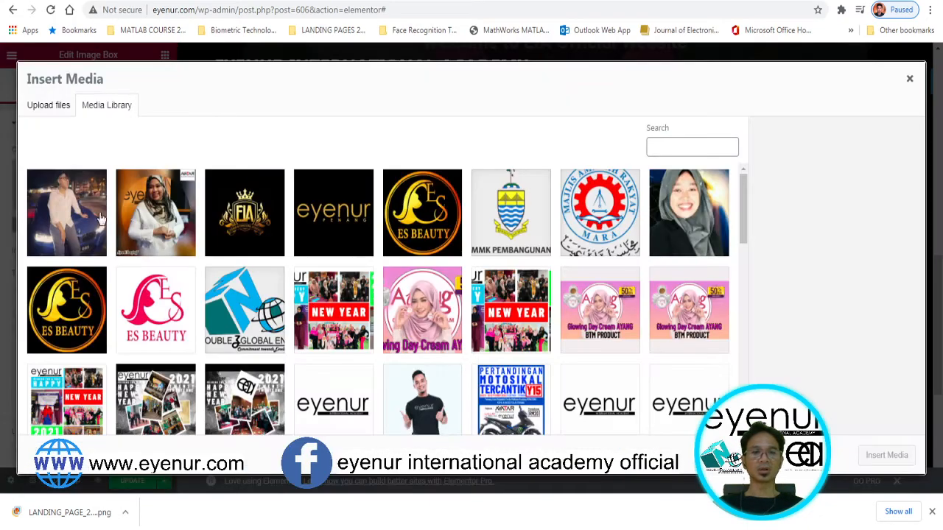
{"action": "scroll", "coordinate": [687, 333], "scroll_direction": "down", "scroll_amount": 4}
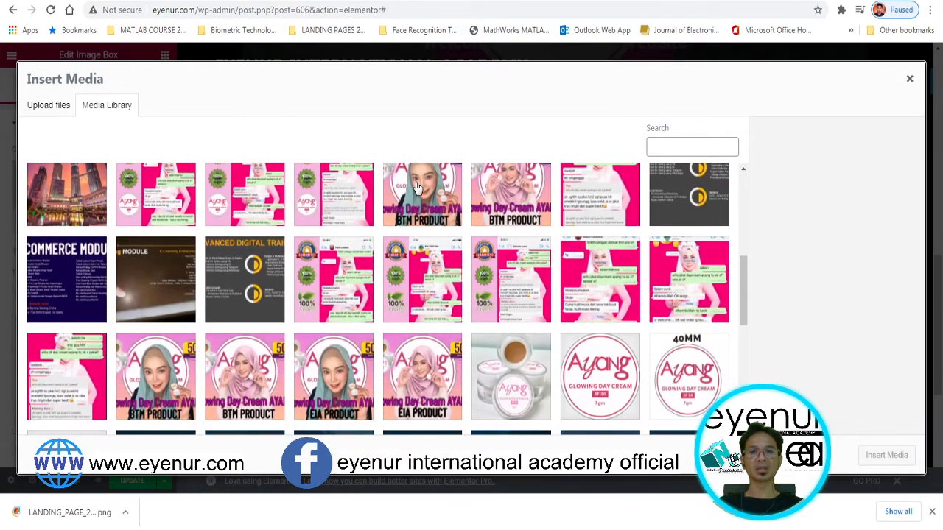
{"action": "left_click", "coordinate": [417, 187]}
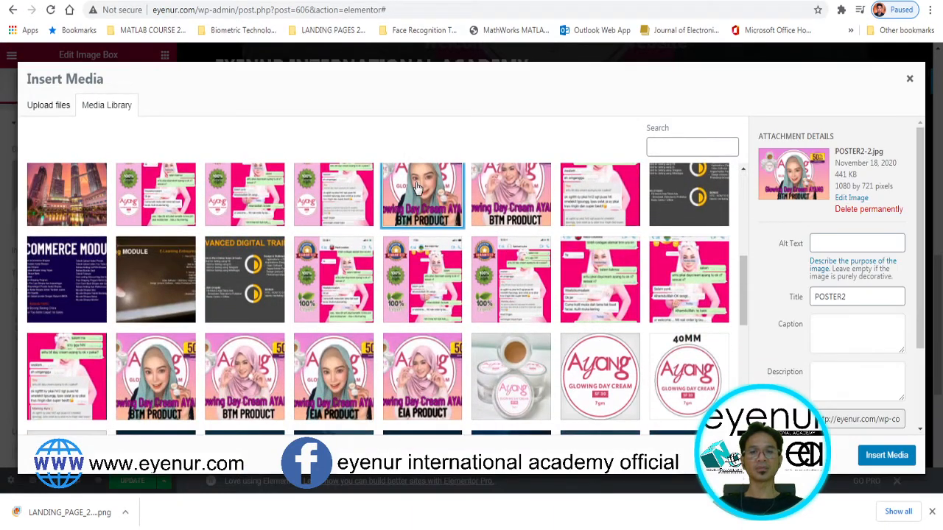
{"action": "left_click", "coordinate": [167, 379]}
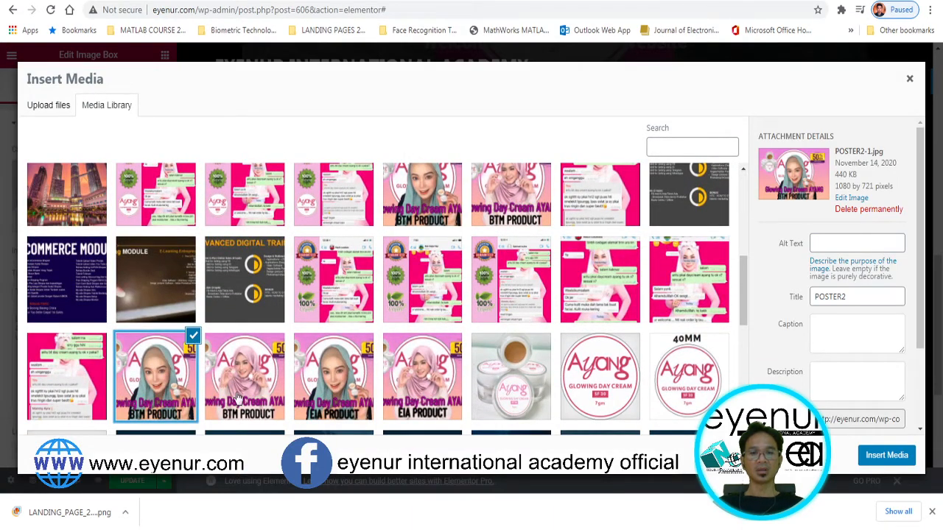
{"action": "left_click", "coordinate": [868, 458]}
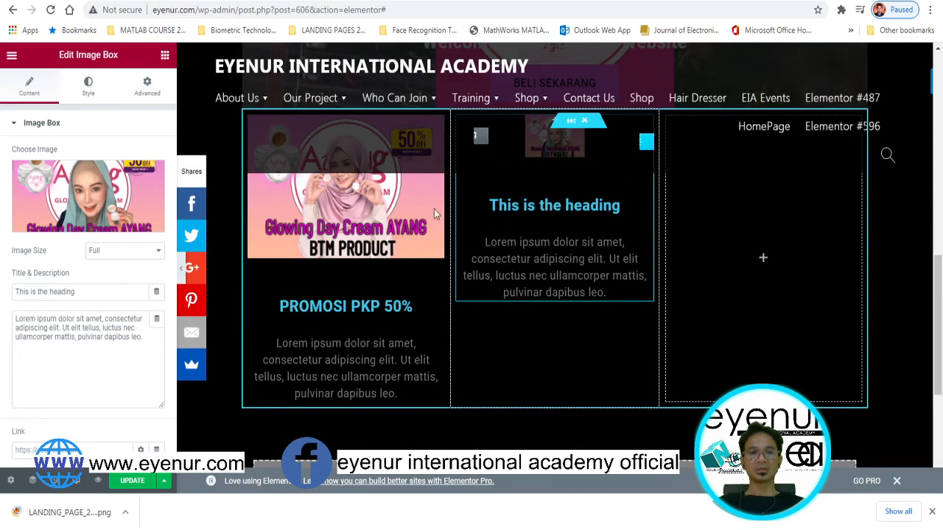
Widen the middle box's poster to 100% and change its heading to 'JUALAN TAHUN BARU'
{"action": "left_click", "coordinate": [87, 85]}
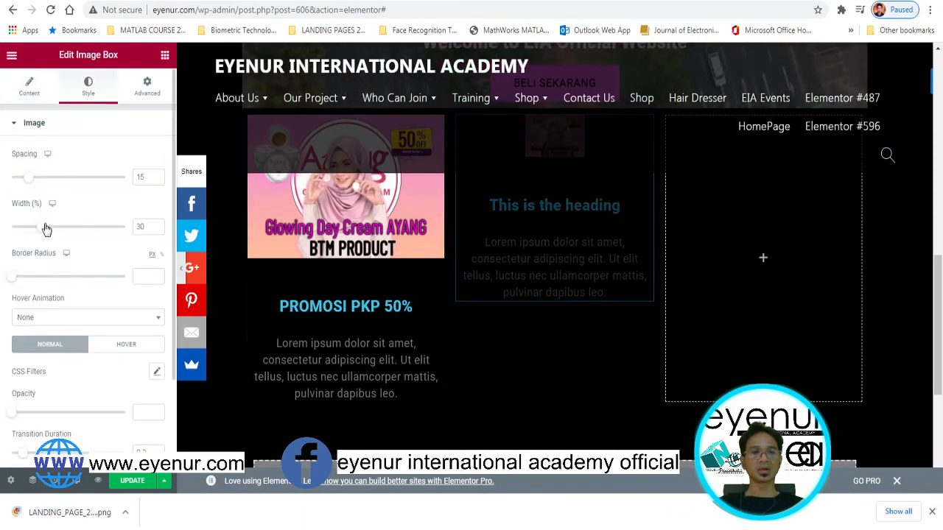
{"action": "left_click_drag", "start_coordinate": [44, 233], "coordinate": [132, 223]}
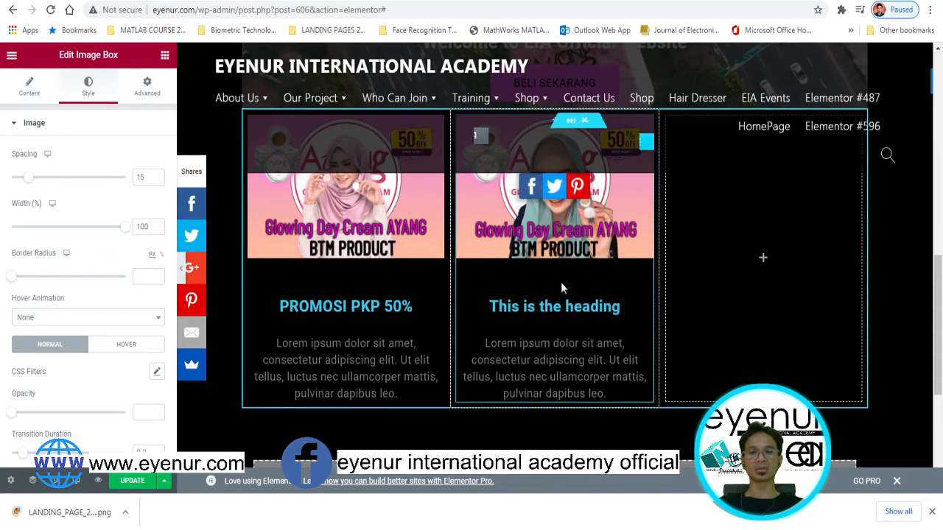
{"action": "left_click_drag", "start_coordinate": [489, 307], "coordinate": [786, 308]}
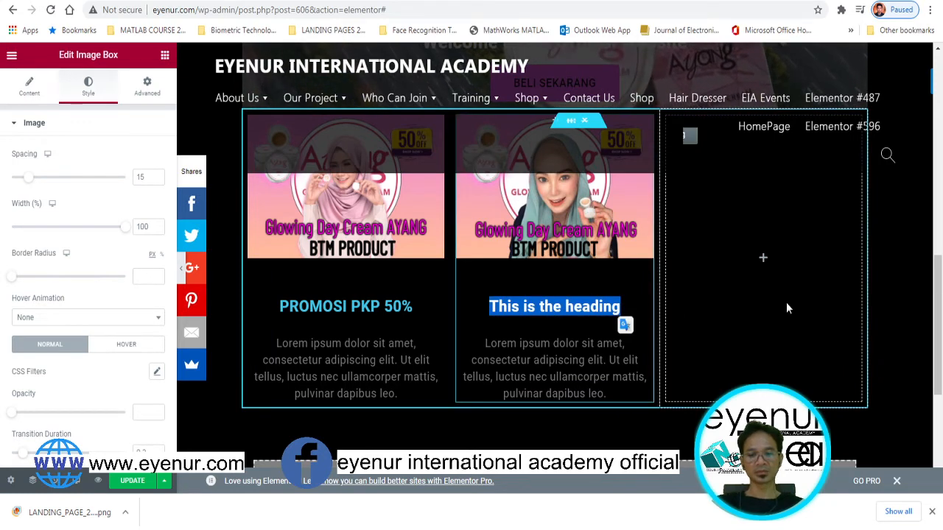
{"action": "type", "text": "jU"}
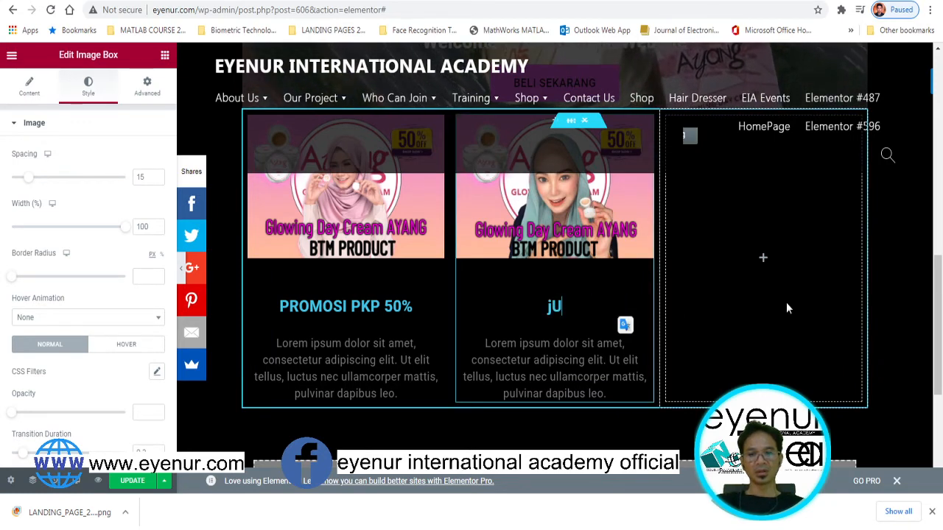
{"action": "key", "text": "BackSpace"}
{"action": "key", "text": "BackSpace"}
{"action": "type", "text": "JUALAN "}
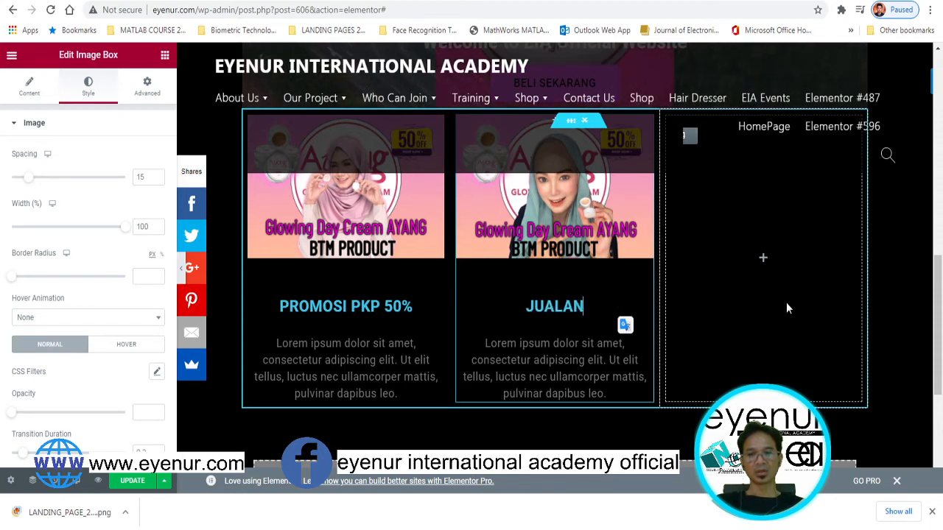
{"action": "type", "text": "T"}
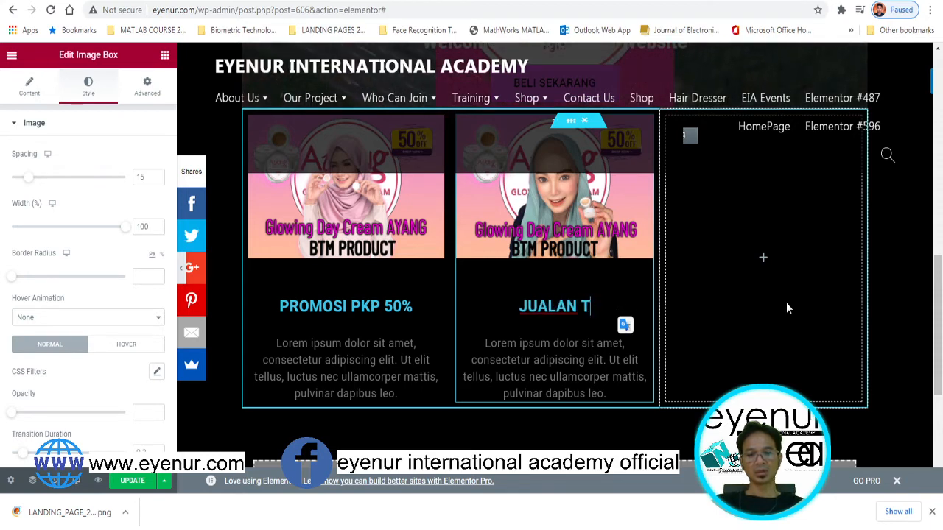
{"action": "type", "text": "AHUN BARU"}
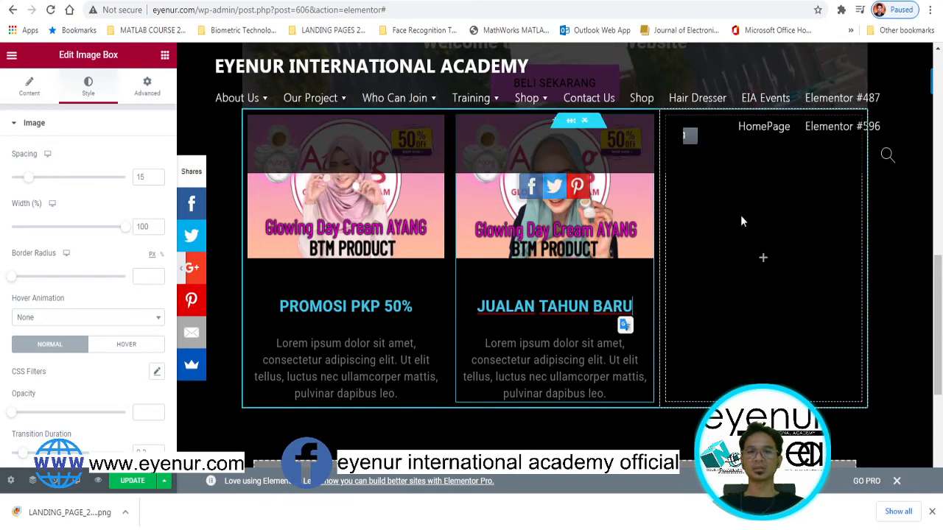
{"action": "left_click", "coordinate": [165, 55]}
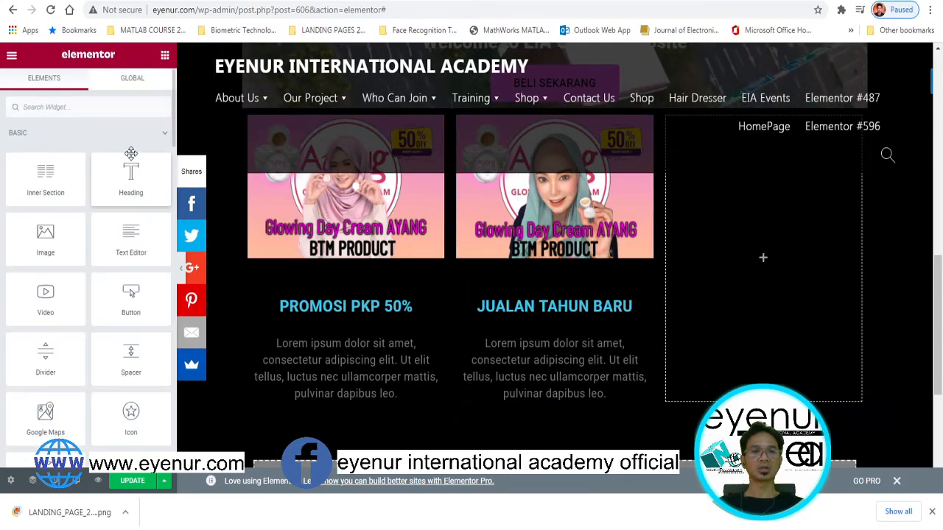
Add an Image Box to the right column showing the klcc.jpg towers photo
{"action": "left_click", "coordinate": [113, 115]}
{"action": "type", "text": "image"}
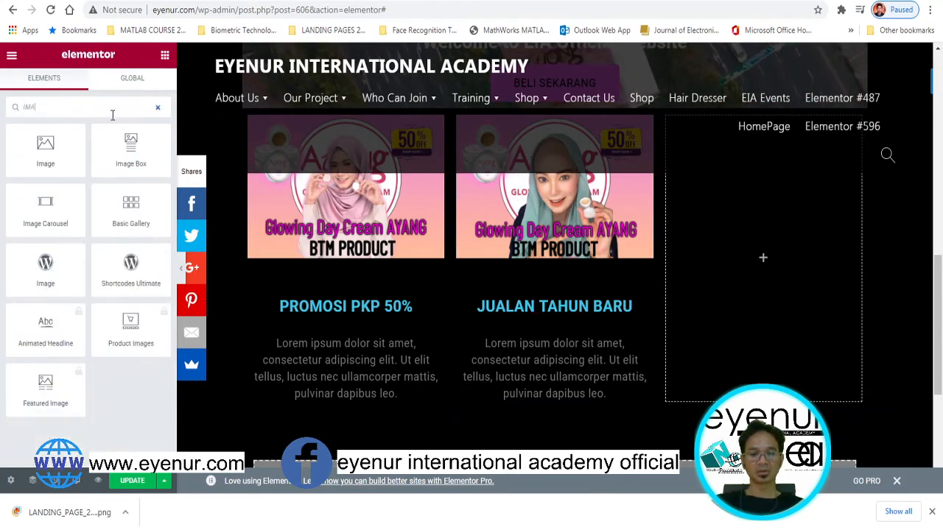
{"action": "left_click_drag", "start_coordinate": [105, 127], "coordinate": [750, 255]}
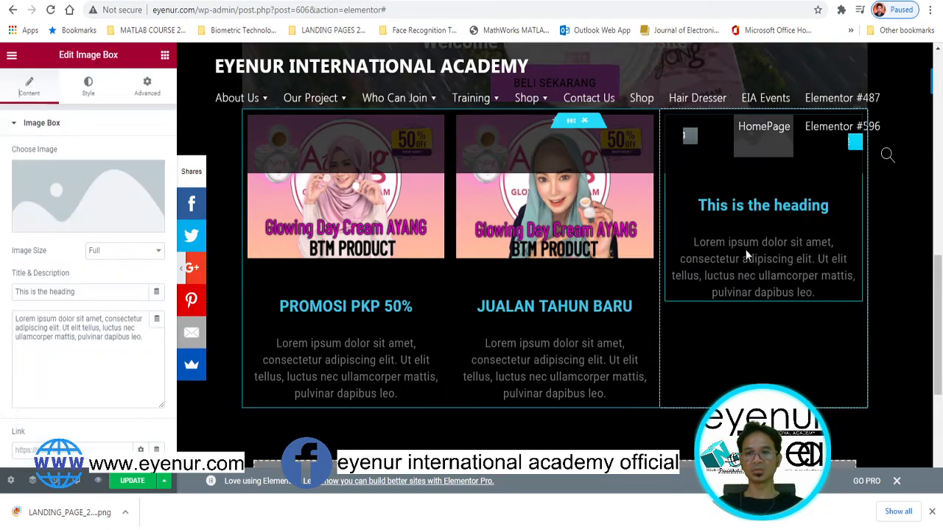
{"action": "left_click", "coordinate": [59, 210]}
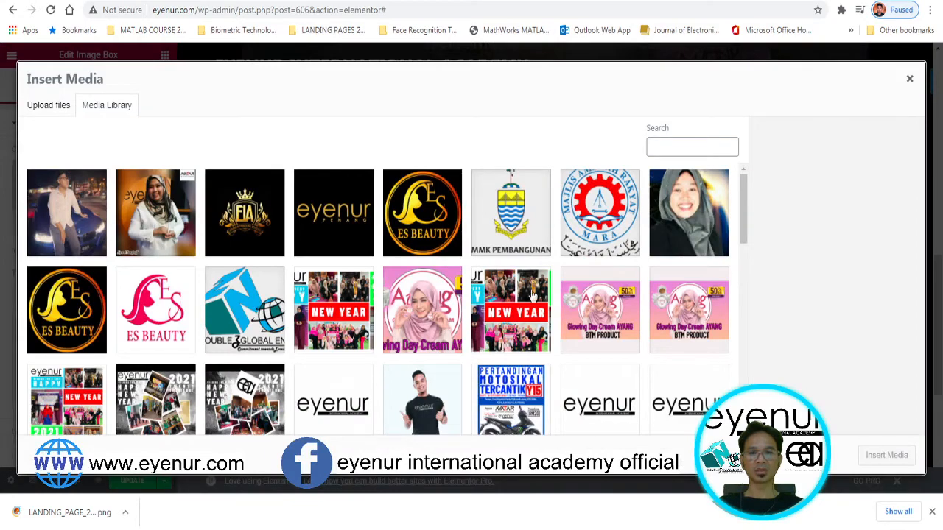
{"action": "scroll", "coordinate": [532, 295], "scroll_direction": "down", "scroll_amount": 5}
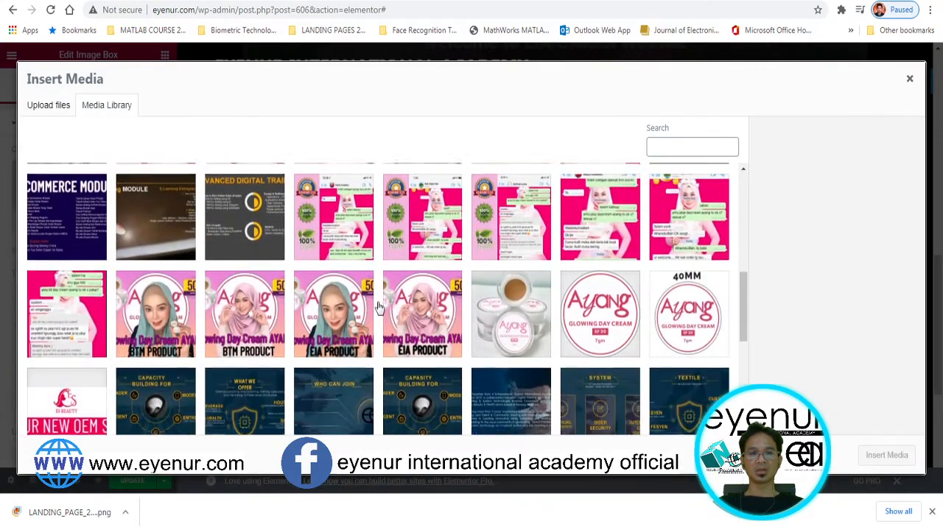
{"action": "scroll", "coordinate": [123, 252], "scroll_direction": "up", "scroll_amount": 2}
{"action": "left_click", "coordinate": [62, 253]}
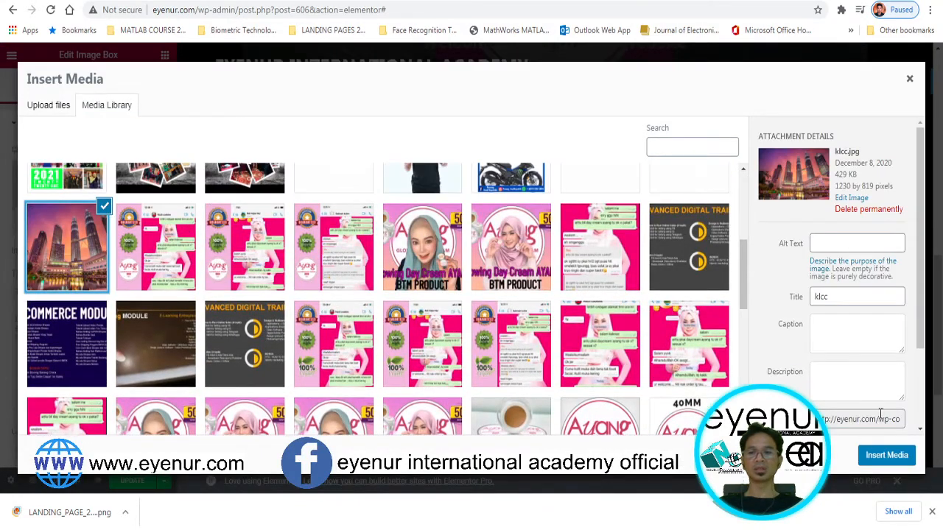
{"action": "left_click", "coordinate": [877, 458]}
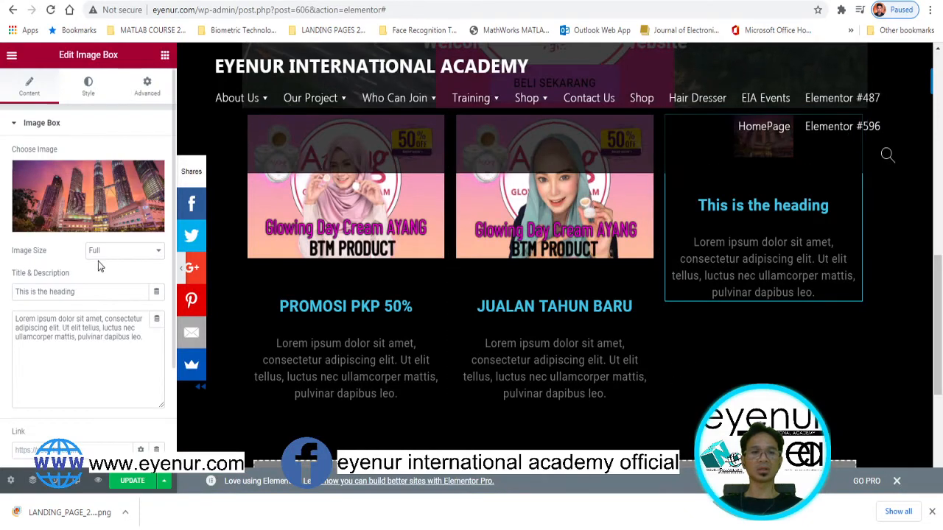
Widen the KLCC image to 100%, head it 'JUMPA KAMI DI KLCC', and update the page
{"action": "left_click", "coordinate": [85, 86]}
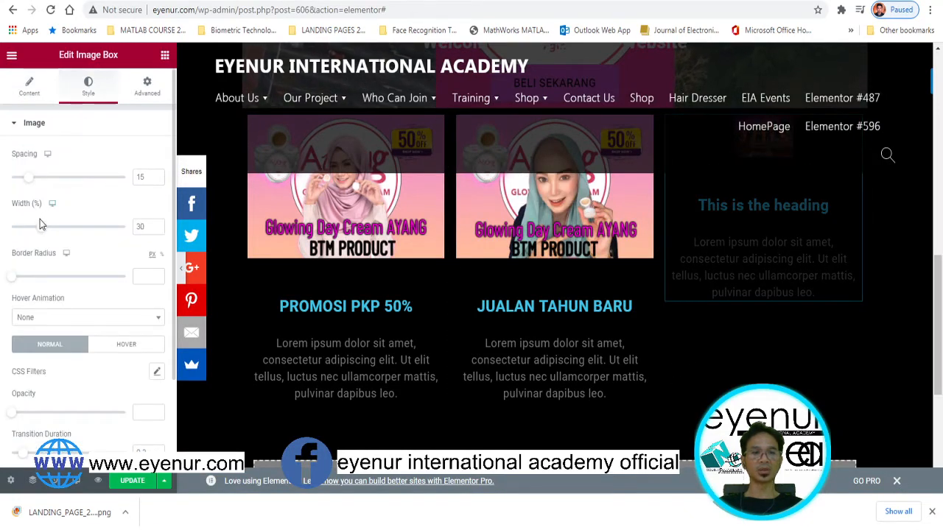
{"action": "left_click_drag", "start_coordinate": [41, 226], "coordinate": [150, 220]}
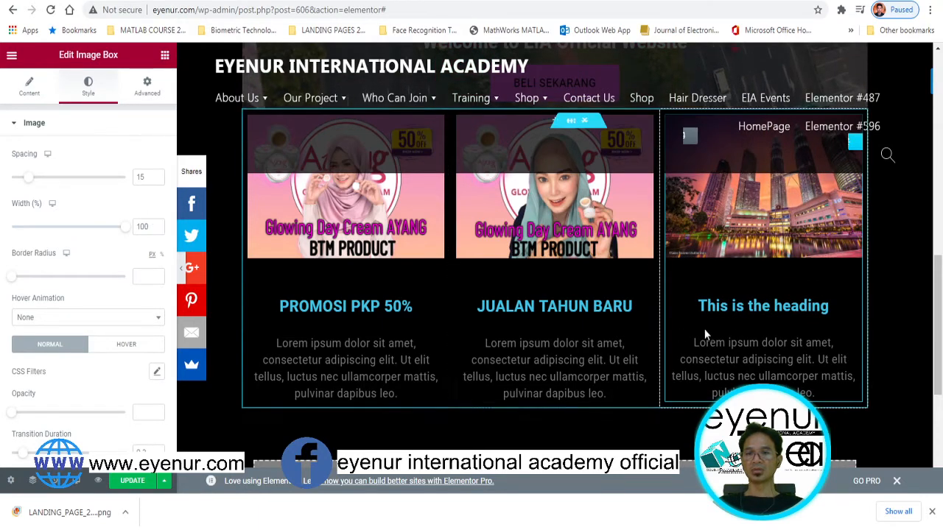
{"action": "left_click_drag", "start_coordinate": [698, 306], "coordinate": [826, 307]}
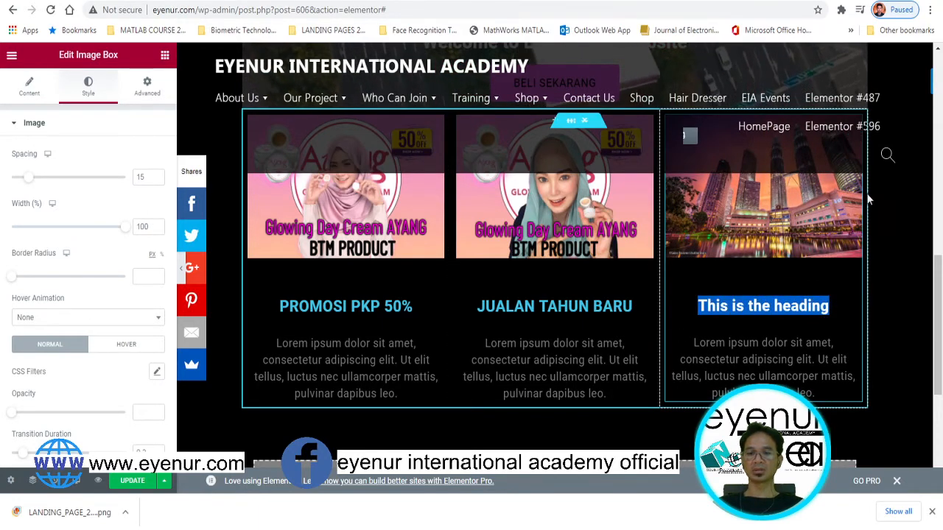
{"action": "type", "text": "JUMPA "}
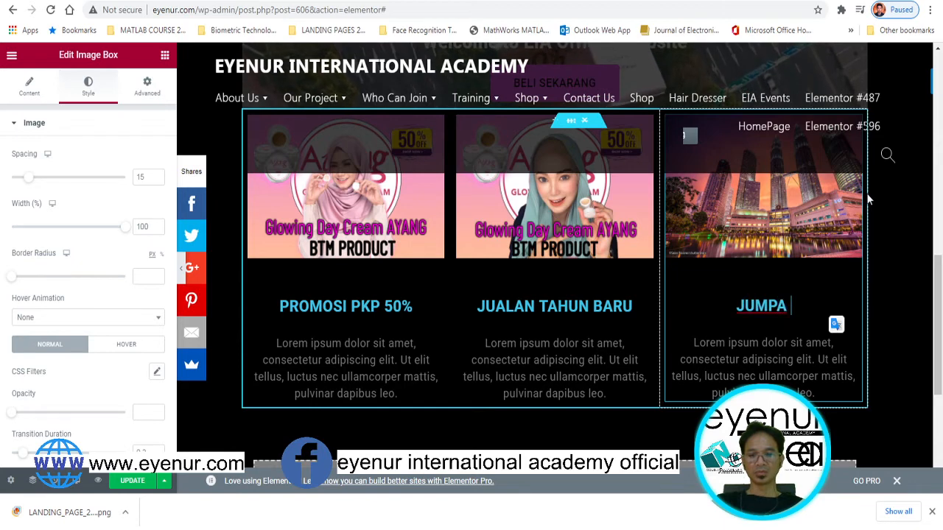
{"action": "type", "text": "KAMI DI KLCC"}
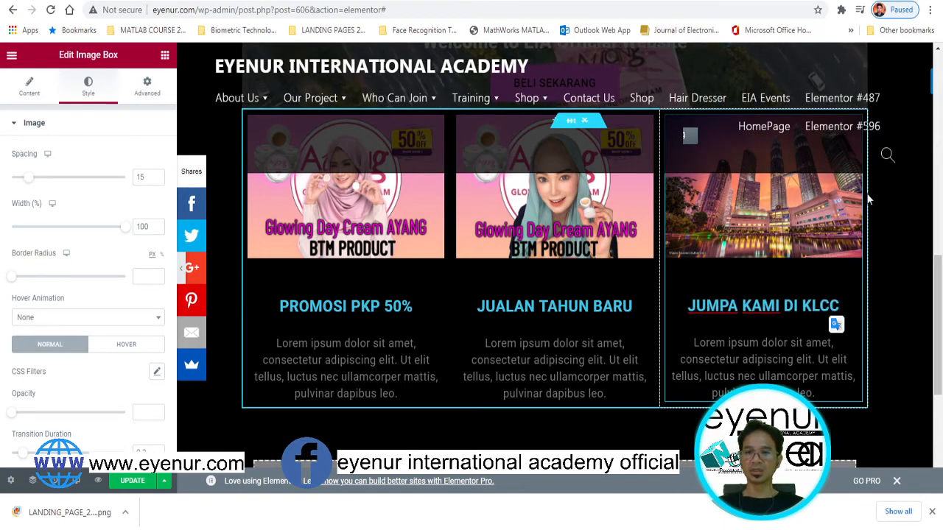
{"action": "mouse_move", "coordinate": [940, 271]}
{"action": "left_mouse_down"}
{"action": "mouse_move", "coordinate": [941, 290]}
{"action": "mouse_move", "coordinate": [942, 221]}
{"action": "mouse_move", "coordinate": [942, 270]}
{"action": "left_mouse_up"}
{"action": "left_click", "coordinate": [136, 483]}
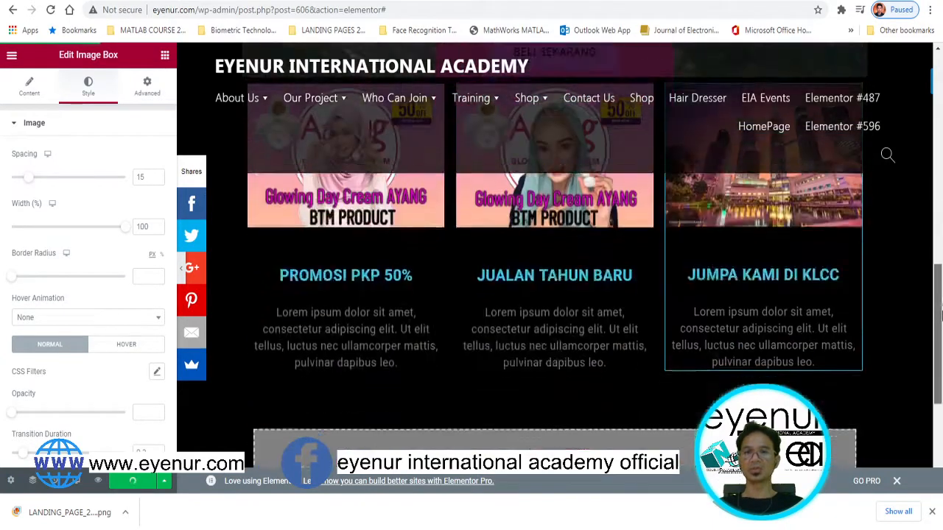
Add an empty one-column section below the promo boxes and return to the widget list
{"action": "scroll", "coordinate": [722, 337], "scroll_direction": "down", "scroll_amount": 2}
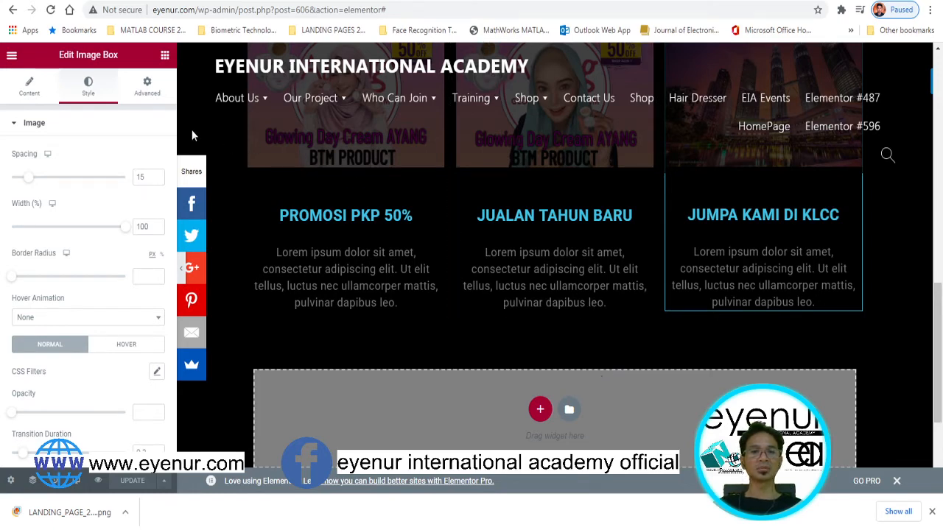
{"action": "scroll", "coordinate": [688, 380], "scroll_direction": "down", "scroll_amount": 2}
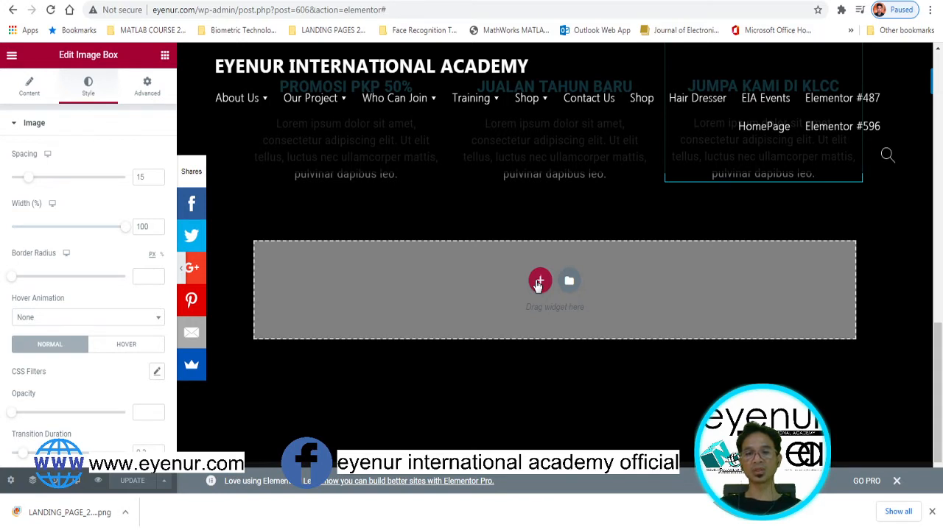
{"action": "left_click", "coordinate": [539, 282]}
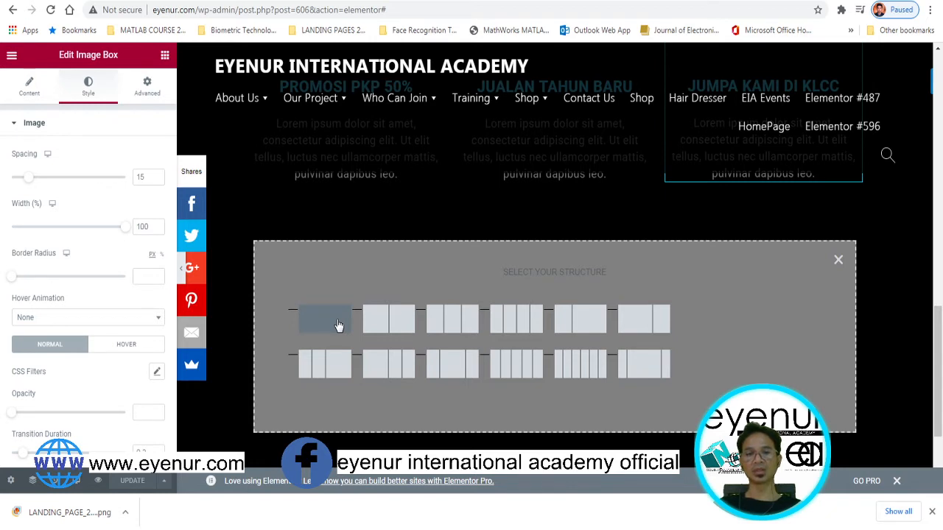
{"action": "left_click", "coordinate": [338, 326]}
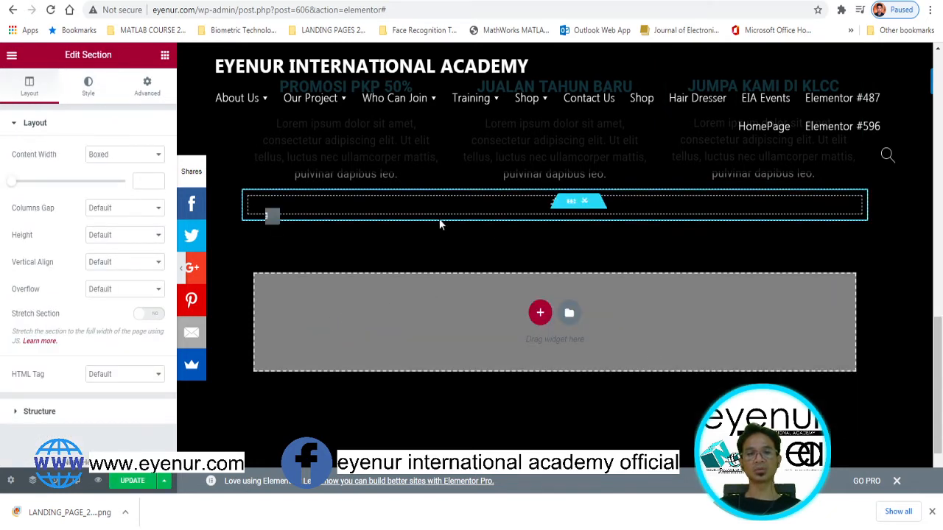
{"action": "left_click", "coordinate": [187, 115]}
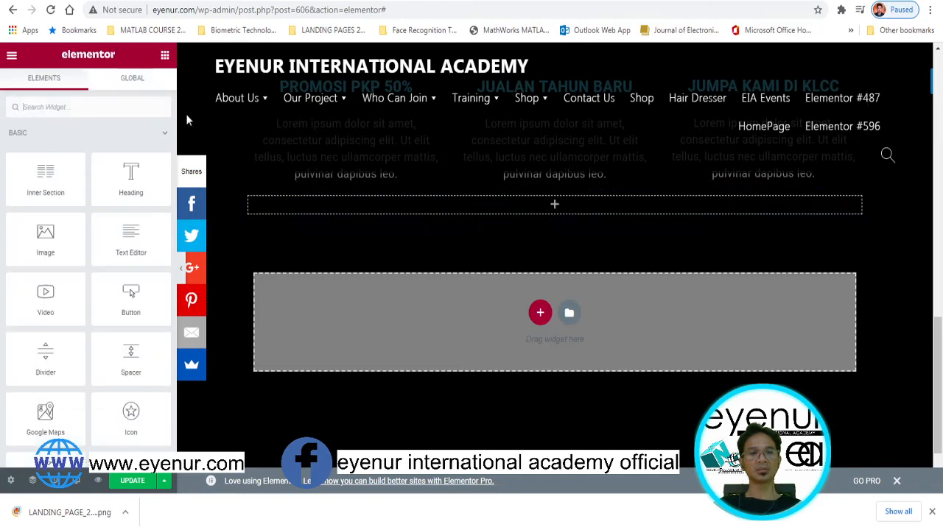
Place an Image Carousel widget in the empty section and open its Create gallery library
{"action": "left_click", "coordinate": [122, 106]}
{"action": "type", "text": "IMAGE"}
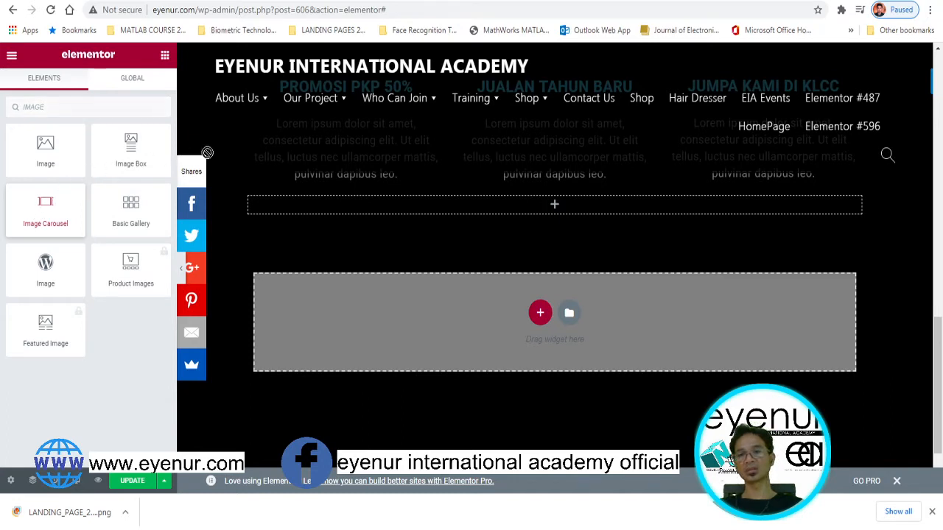
{"action": "left_click_drag", "start_coordinate": [538, 224], "coordinate": [546, 208]}
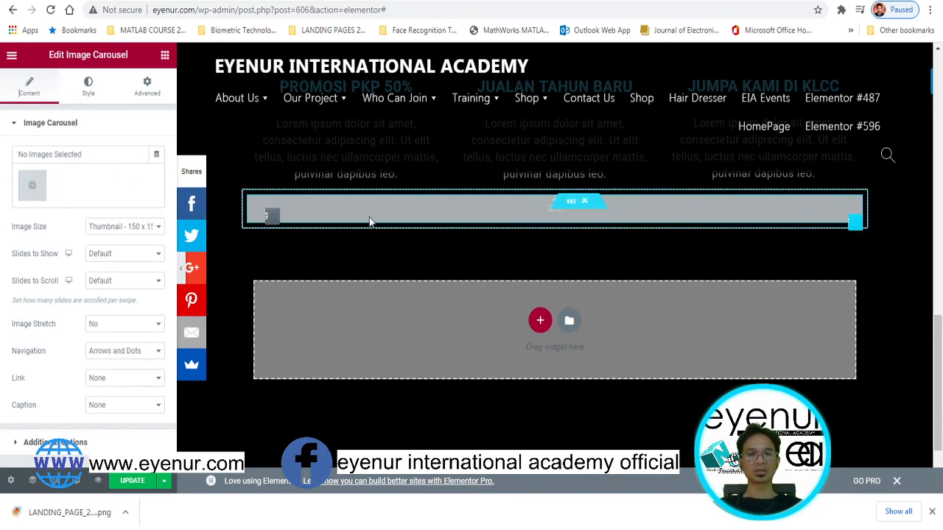
{"action": "left_click", "coordinate": [33, 188]}
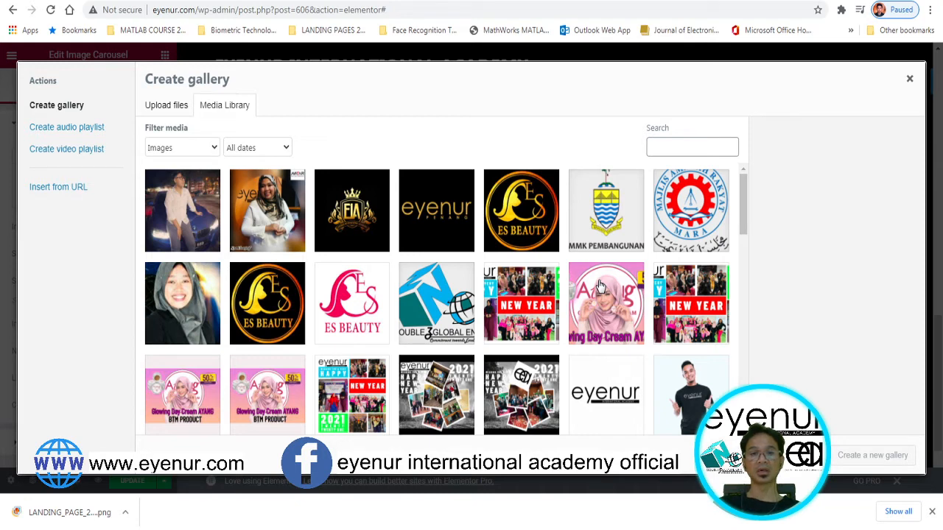
Build a carousel gallery from six logos: EIA, eyenur Penang, gold and pink ES BEAUTY, white eyenur, Ayang
{"action": "left_click", "coordinate": [337, 203]}
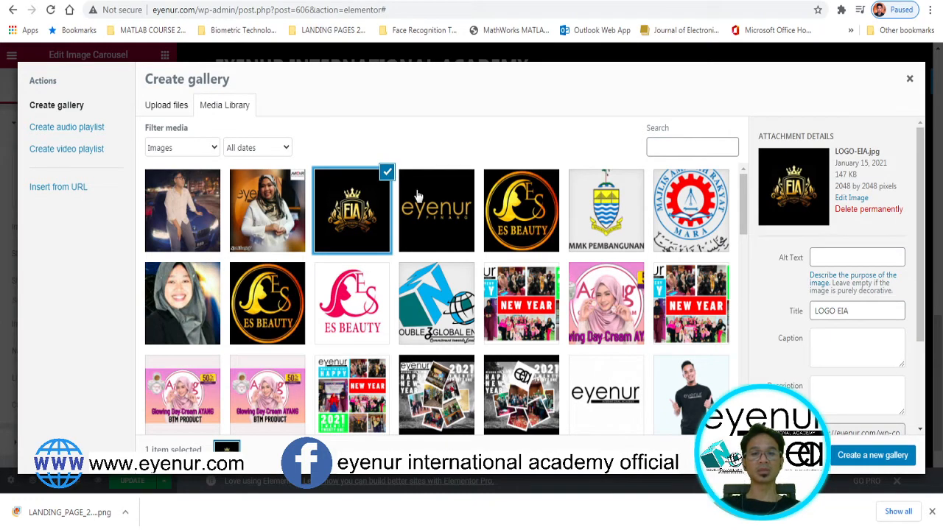
{"action": "left_click", "coordinate": [444, 199]}
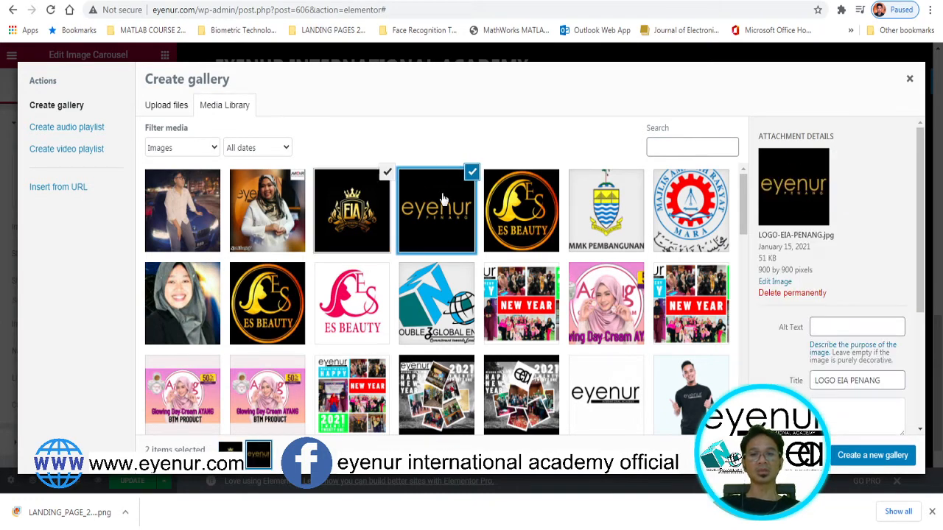
{"action": "left_click", "coordinate": [521, 203]}
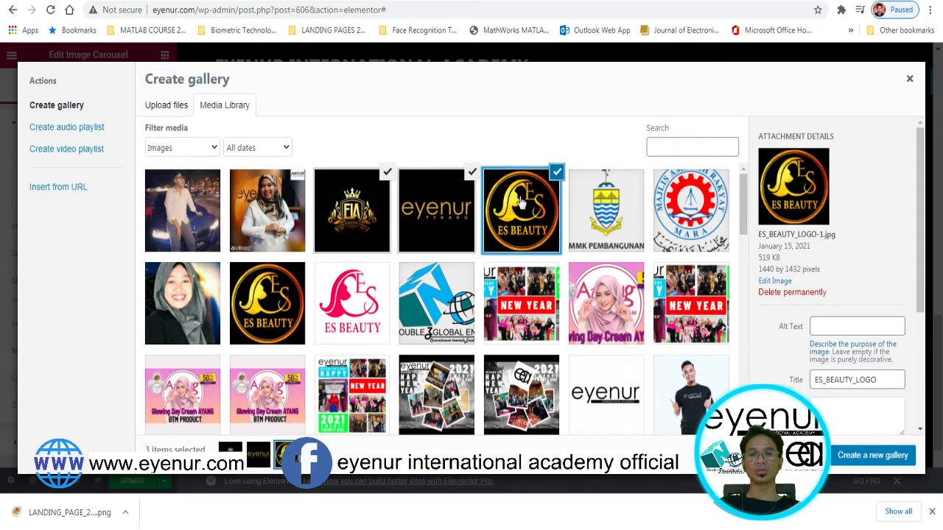
{"action": "left_click", "coordinate": [362, 318]}
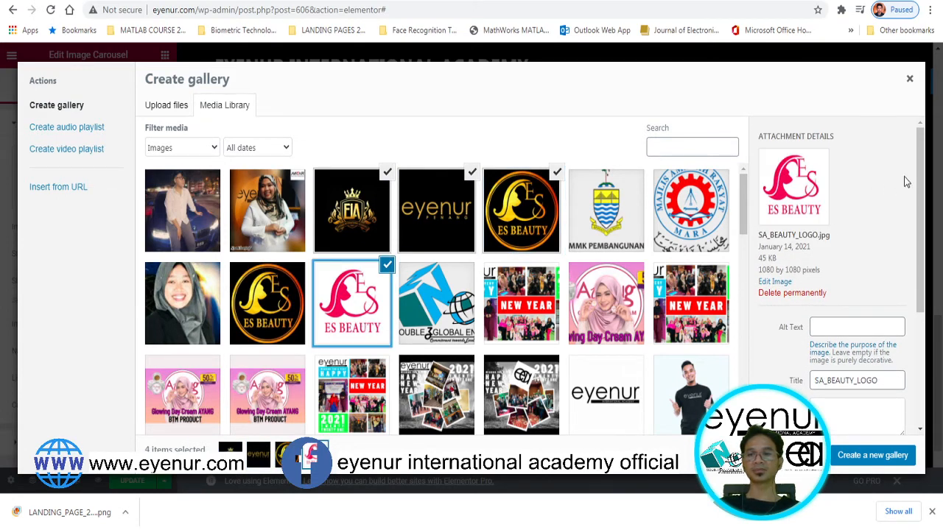
{"action": "left_click_drag", "start_coordinate": [919, 175], "coordinate": [922, 250]}
{"action": "left_click_drag", "start_coordinate": [745, 204], "coordinate": [743, 168]}
{"action": "left_click", "coordinate": [607, 200]}
{"action": "left_click", "coordinate": [554, 293]}
{"action": "left_click", "coordinate": [853, 458]}
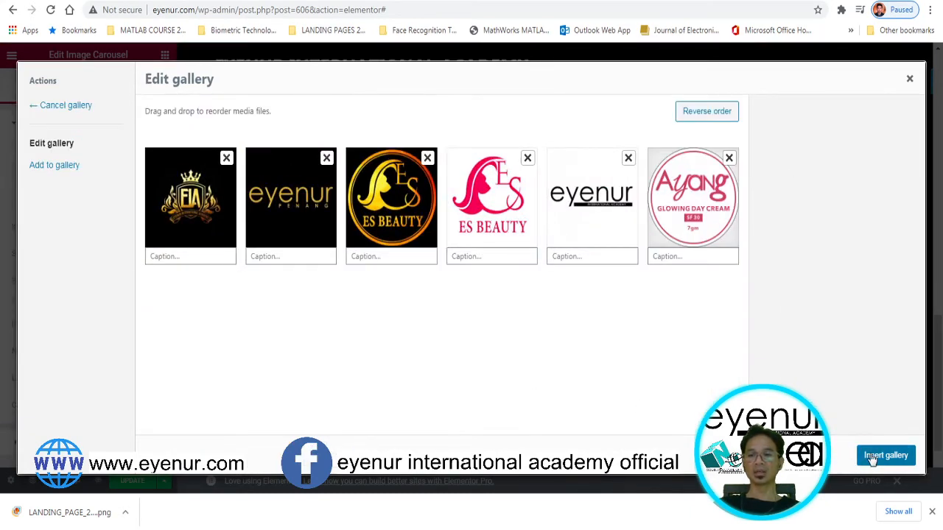
{"action": "left_click", "coordinate": [872, 458]}
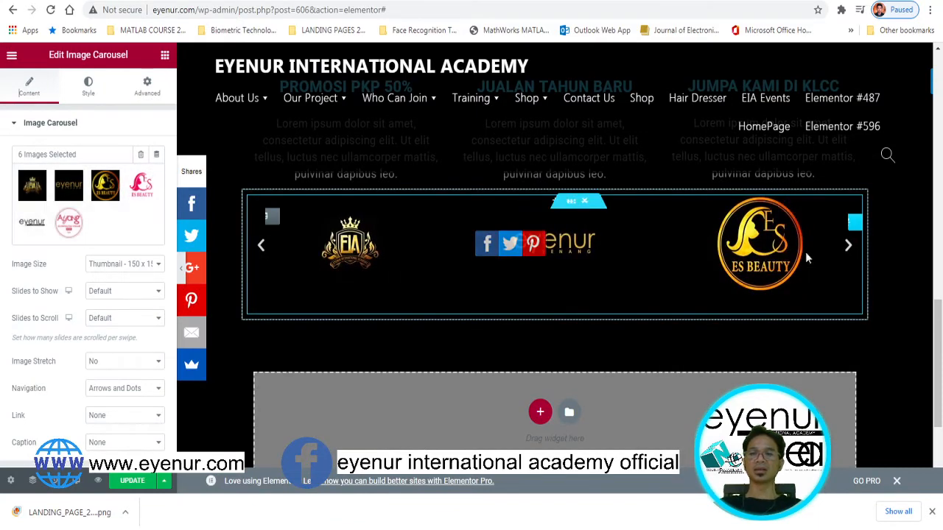
Drop a Heading widget on top of the partner logo carousel section
{"action": "scroll", "coordinate": [938, 313], "scroll_direction": "up", "scroll_amount": 2}
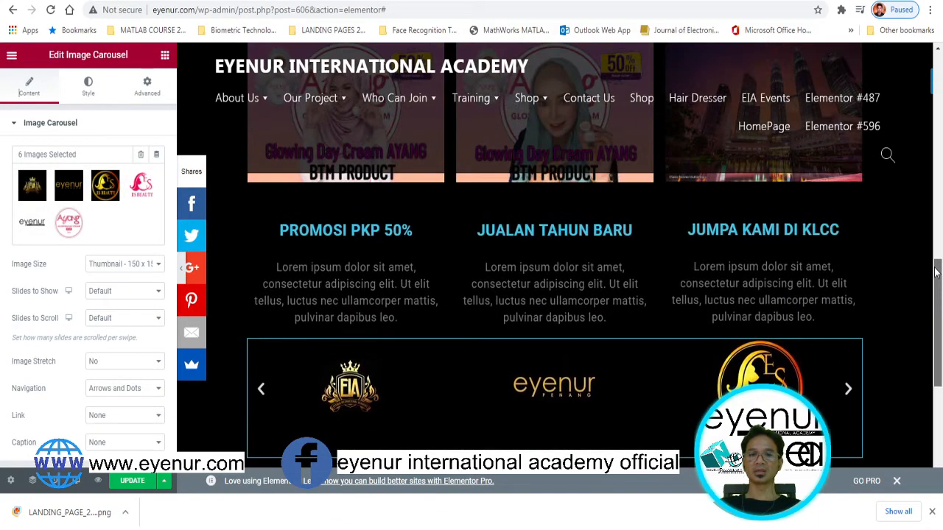
{"action": "left_click", "coordinate": [905, 377]}
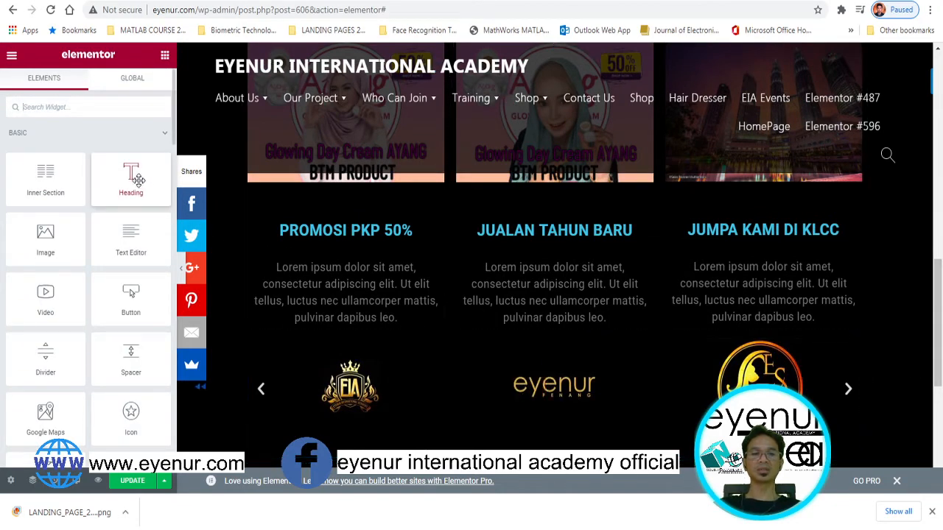
{"action": "left_click_drag", "start_coordinate": [117, 180], "coordinate": [467, 355]}
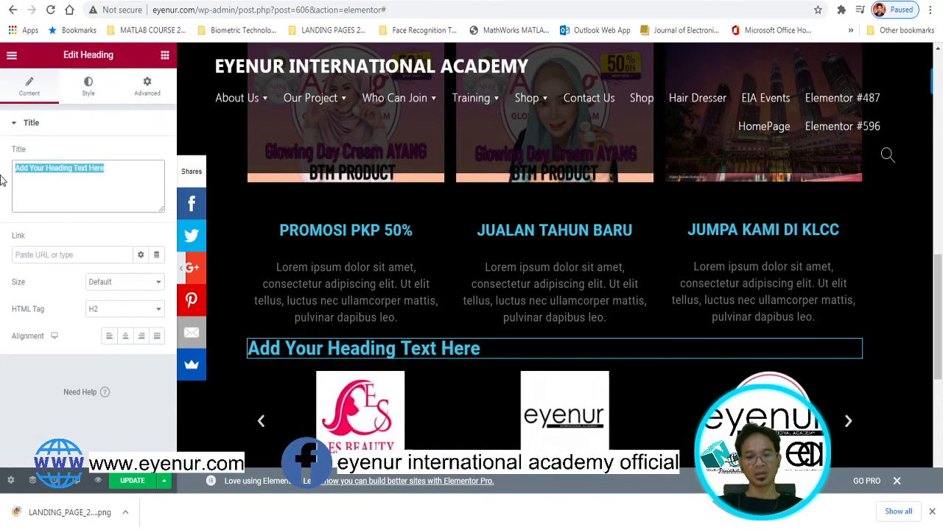
Title the heading 'RAKAN KERJASAMA' and make its text colour white
{"action": "type", "text": "RAKAN"}
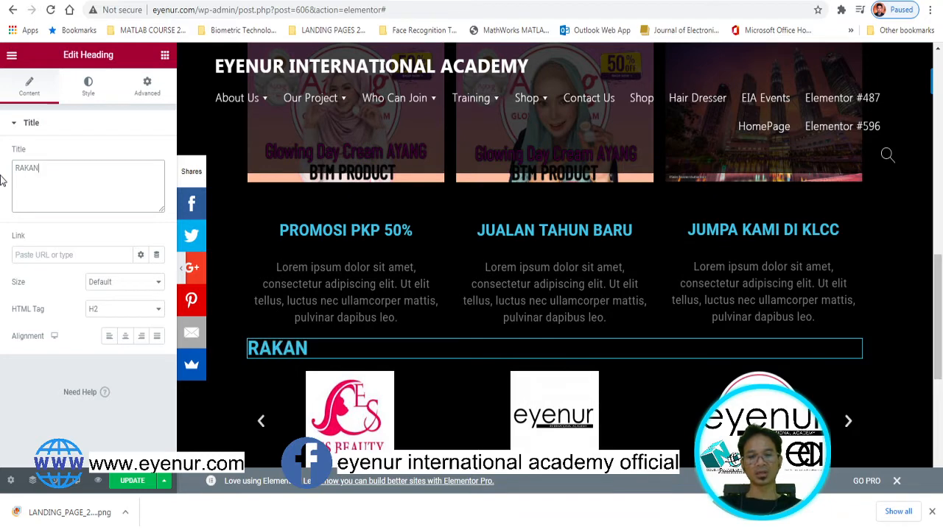
{"action": "type", "text": " KERJASAMA KAMI"}
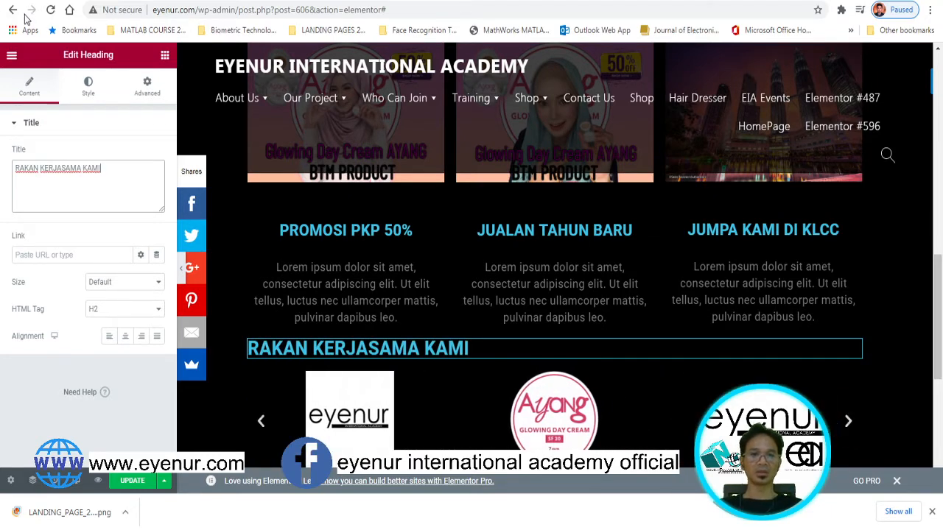
{"action": "left_click", "coordinate": [89, 85]}
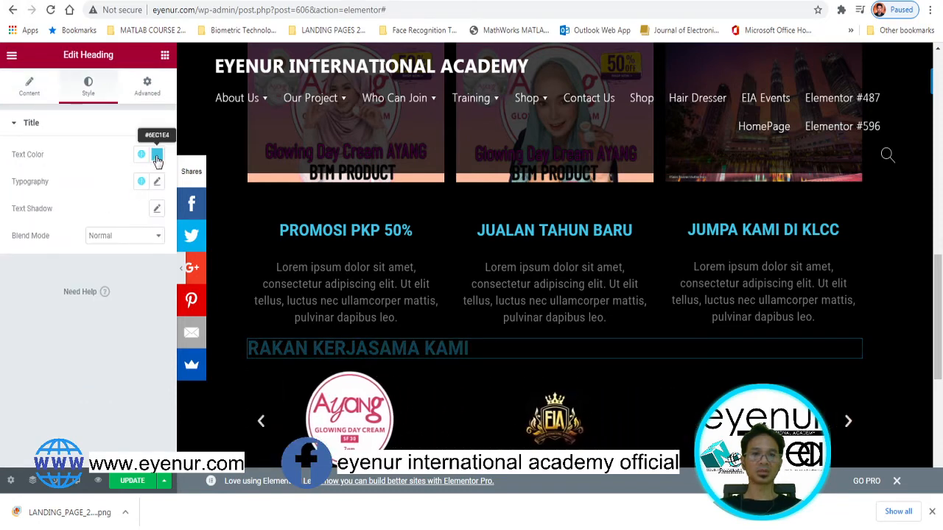
{"action": "left_click", "coordinate": [156, 160]}
{"action": "left_click_drag", "start_coordinate": [94, 214], "coordinate": [23, 201]}
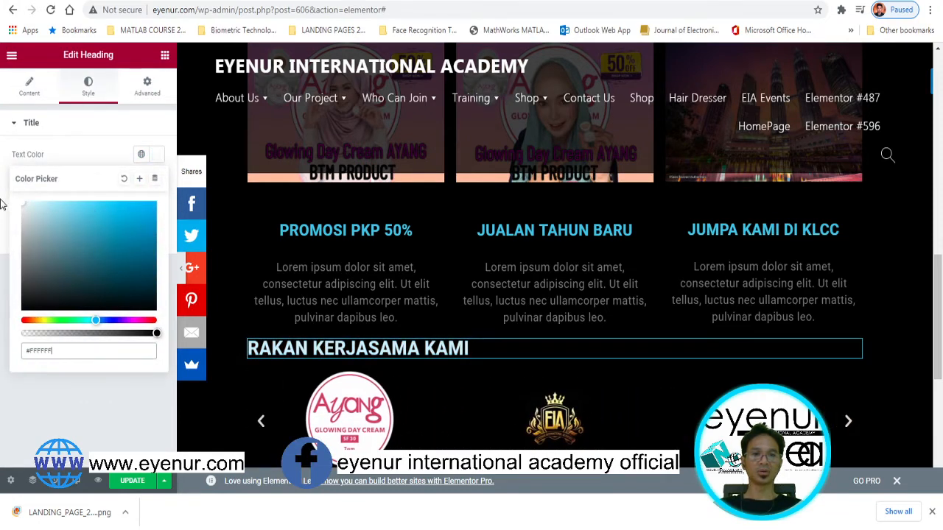
{"action": "left_click", "coordinate": [147, 122]}
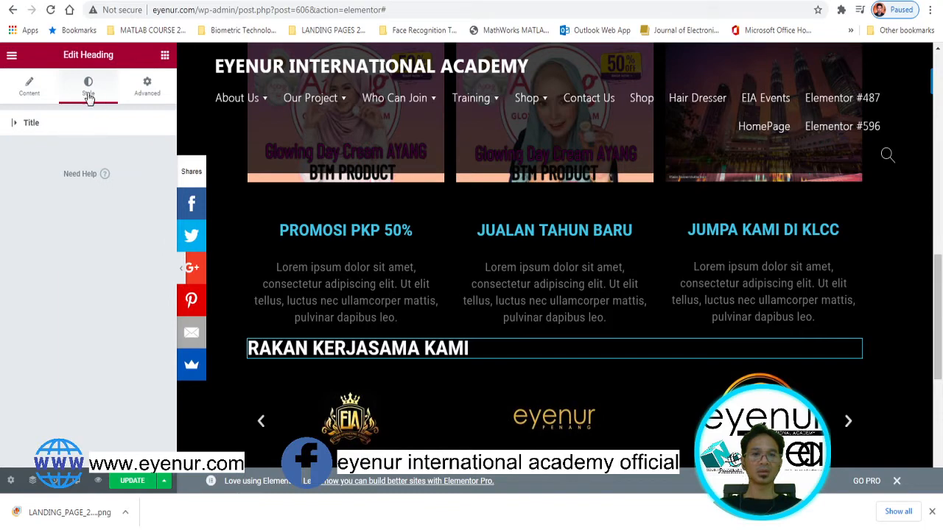
Centre-align the RAKAN KERJASAMA KAMI heading text
{"action": "left_click", "coordinate": [15, 125]}
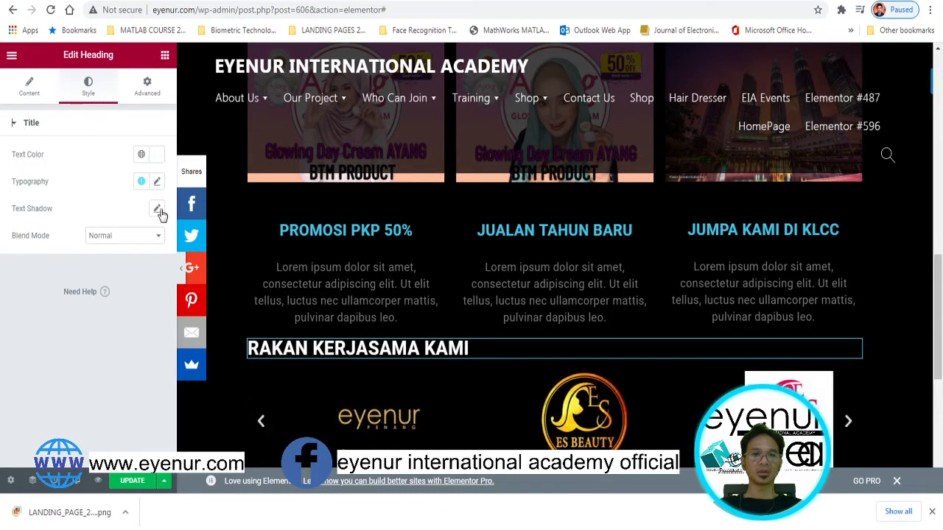
{"action": "left_click", "coordinate": [451, 349]}
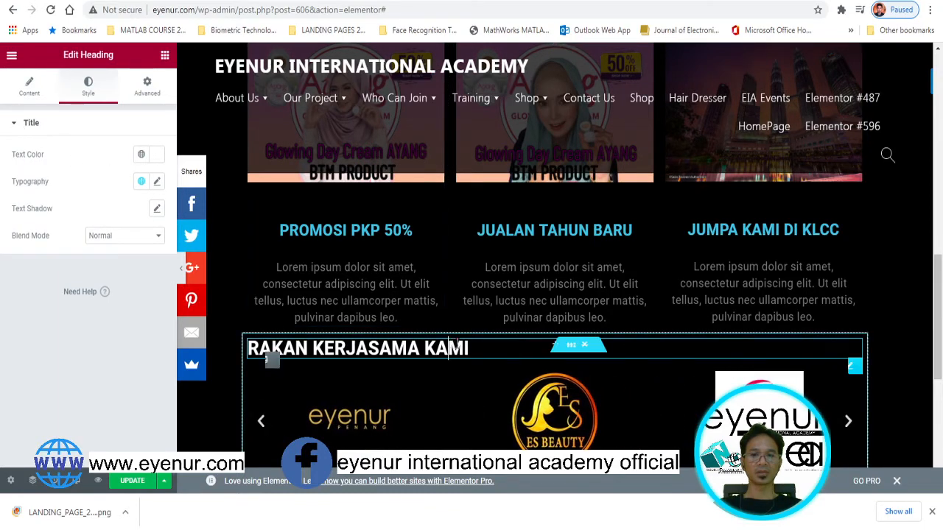
{"action": "left_click", "coordinate": [29, 87]}
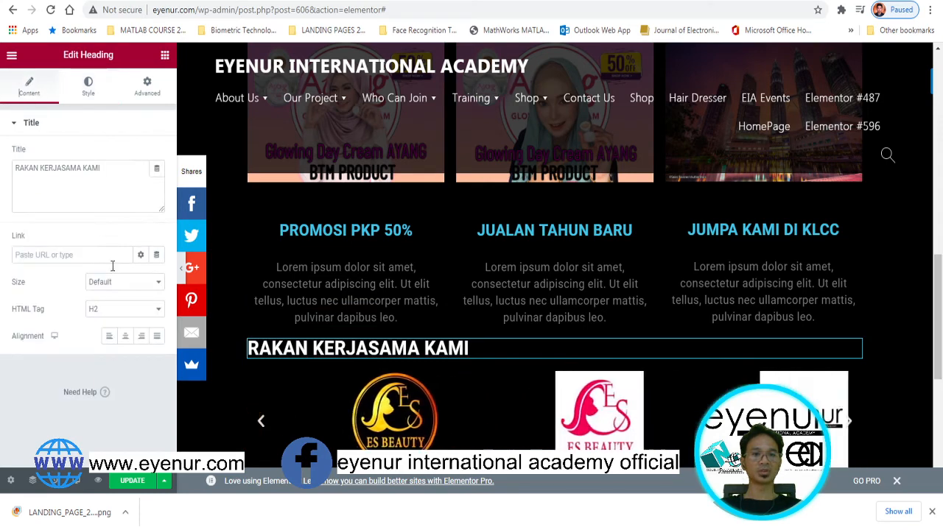
{"action": "left_click", "coordinate": [124, 336]}
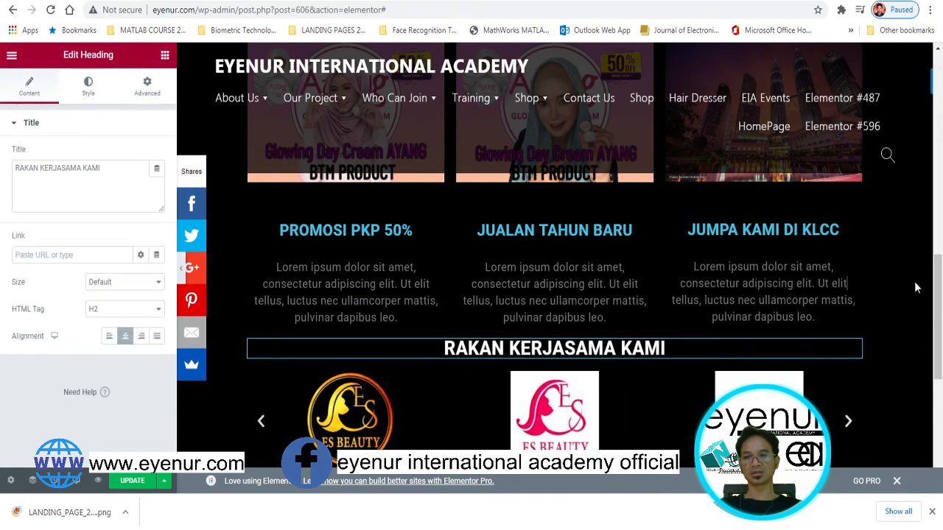
{"action": "mouse_move", "coordinate": [938, 274]}
{"action": "left_mouse_down"}
{"action": "mouse_move", "coordinate": [938, 327]}
{"action": "mouse_move", "coordinate": [938, 272]}
{"action": "left_mouse_up"}
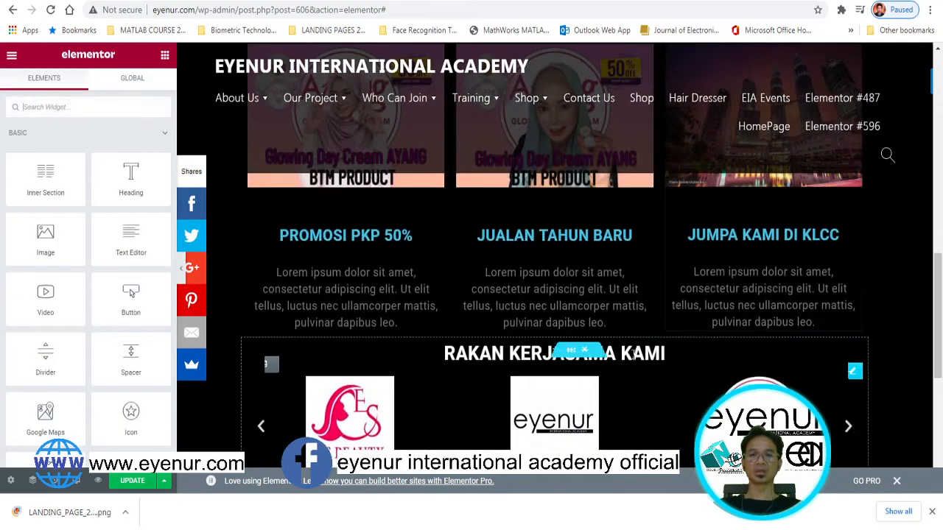
Drop a Divider above the partner heading, then undo the addition
{"action": "left_click", "coordinate": [663, 353]}
{"action": "left_click_drag", "start_coordinate": [938, 325], "coordinate": [939, 332]}
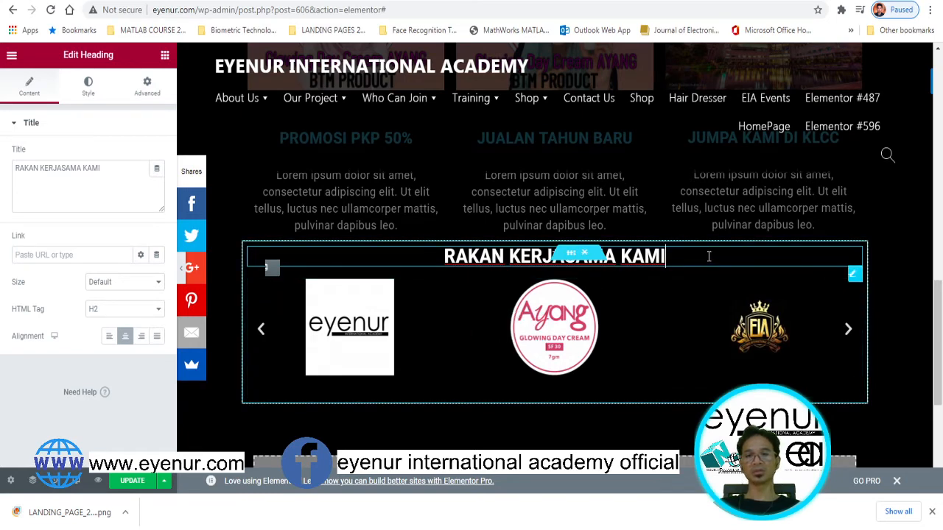
{"action": "left_click", "coordinate": [192, 108]}
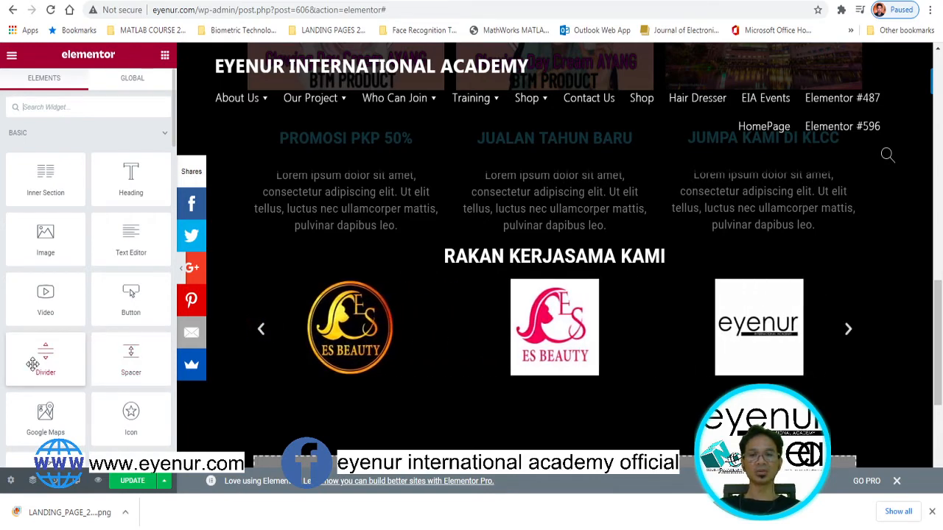
{"action": "left_click_drag", "start_coordinate": [255, 267], "coordinate": [557, 252]}
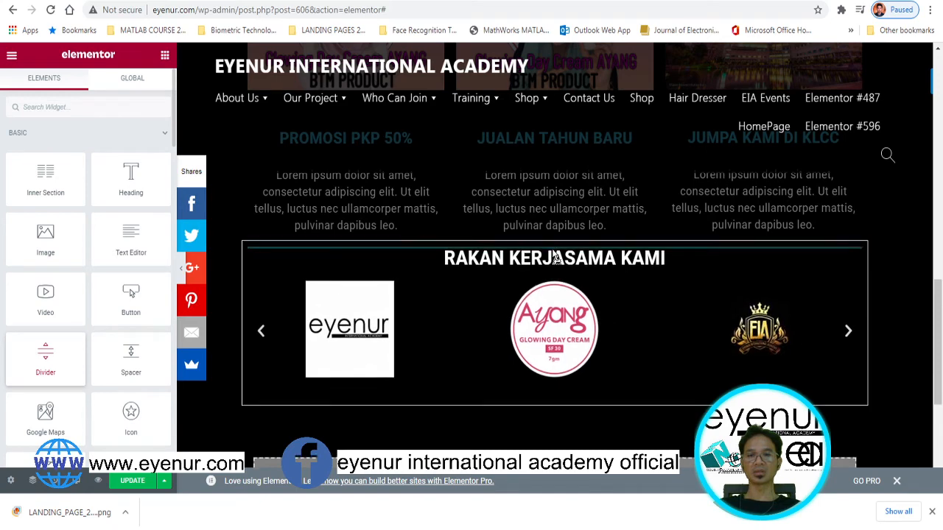
{"action": "left_click_drag", "start_coordinate": [553, 251], "coordinate": [554, 253]}
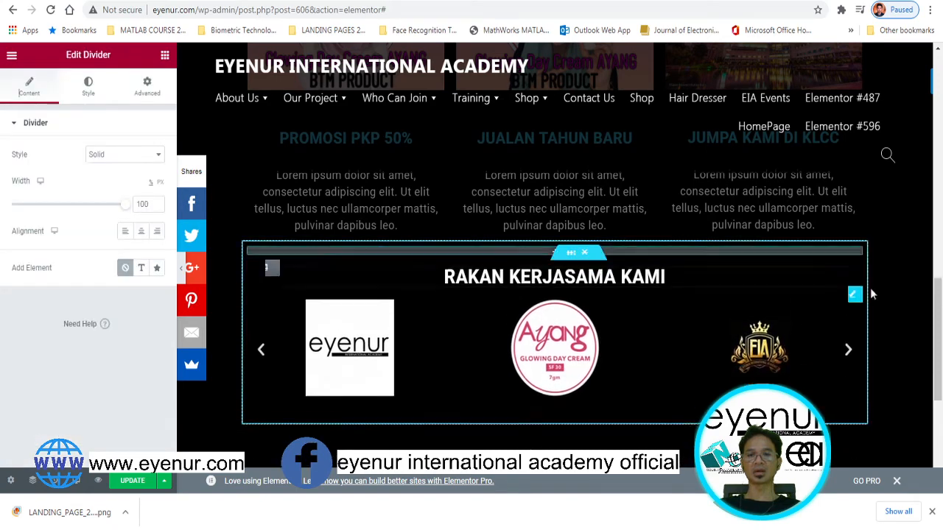
{"action": "key", "text": "ctrl+z"}
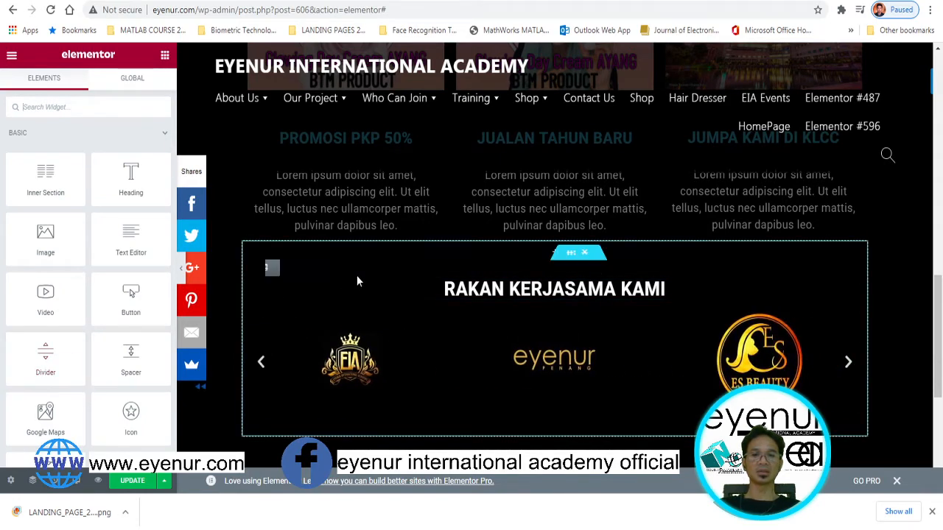
Move the divider from above the RAKAN KERJASAMA KAMI heading into the PROMOSI PKP 50% column
{"action": "left_click", "coordinate": [525, 273]}
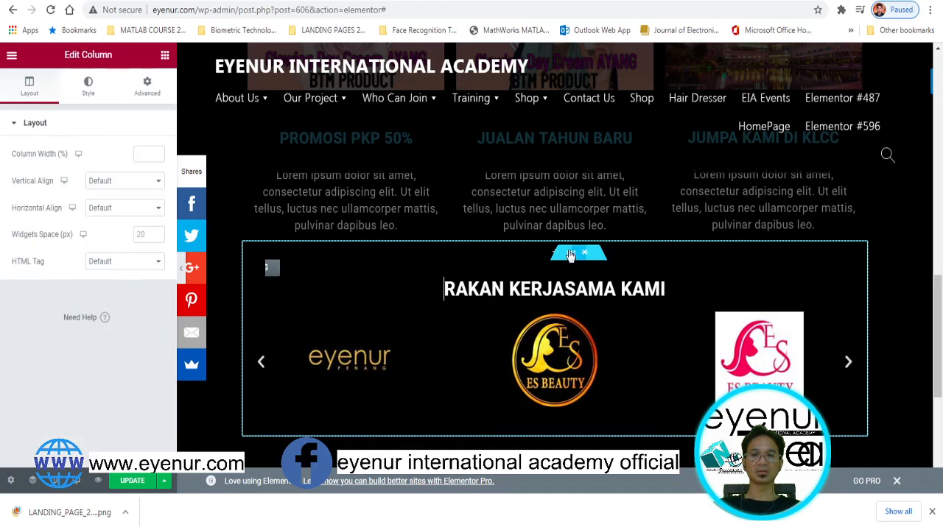
{"action": "left_click", "coordinate": [165, 55]}
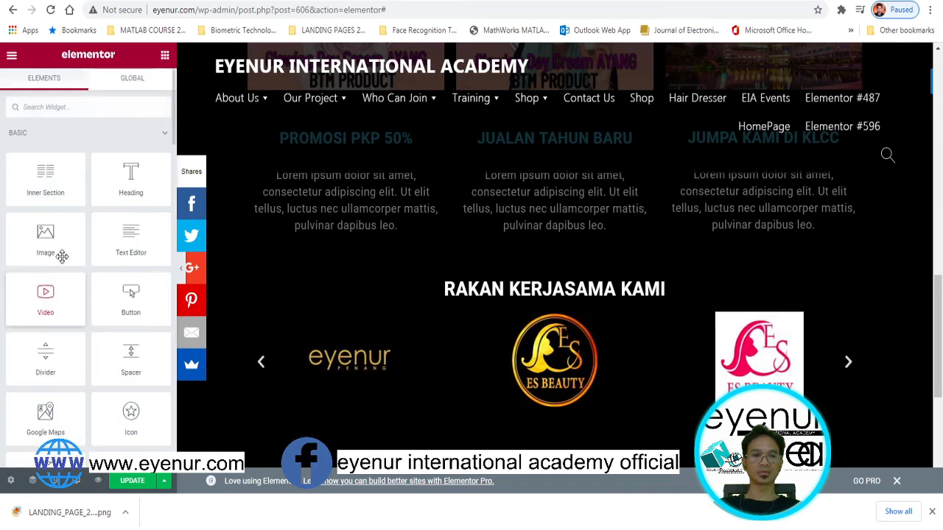
{"action": "scroll", "coordinate": [938, 256], "scroll_direction": "up", "scroll_amount": 2}
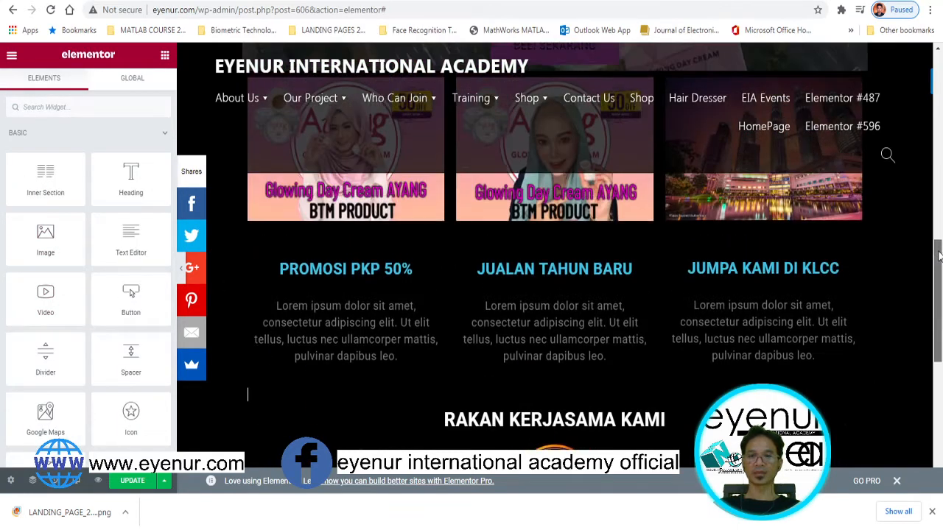
{"action": "scroll", "coordinate": [938, 256], "scroll_direction": "down", "scroll_amount": 2}
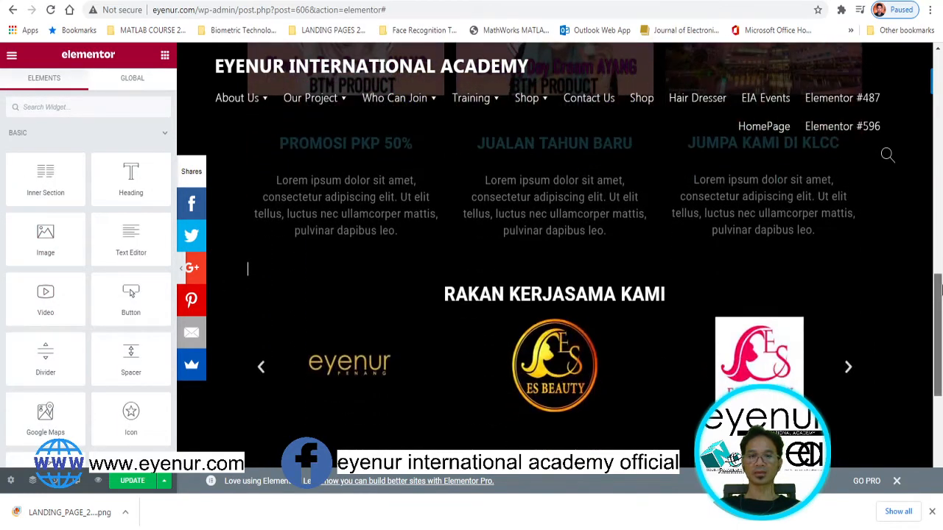
{"action": "left_click", "coordinate": [289, 297]}
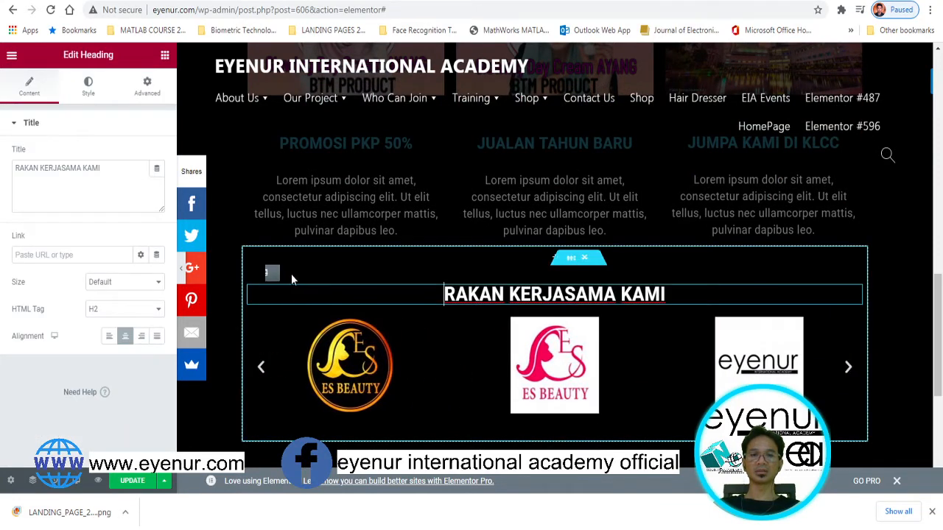
{"action": "left_click_drag", "start_coordinate": [269, 273], "coordinate": [297, 213]}
{"action": "right_click", "coordinate": [298, 214]}
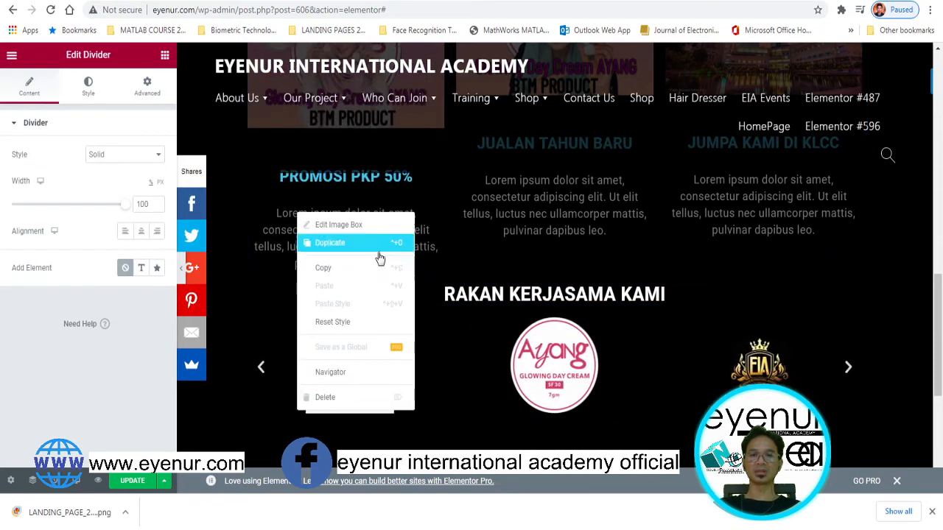
{"action": "left_click", "coordinate": [689, 301]}
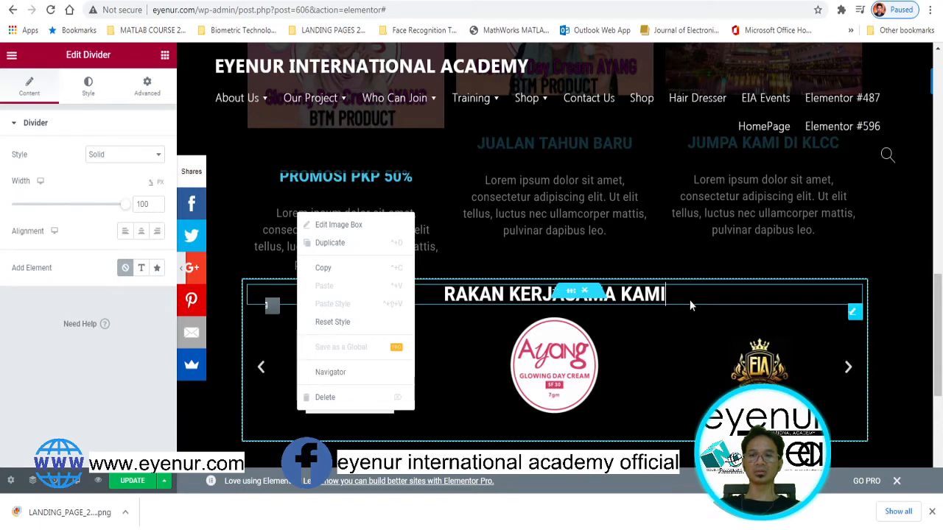
{"action": "left_click_drag", "start_coordinate": [690, 300], "coordinate": [623, 280]}
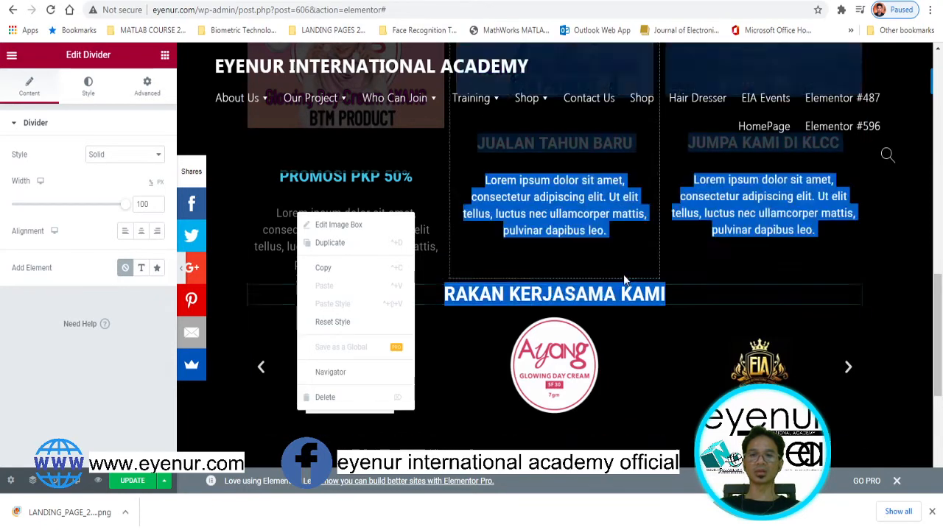
{"action": "left_click", "coordinate": [283, 294]}
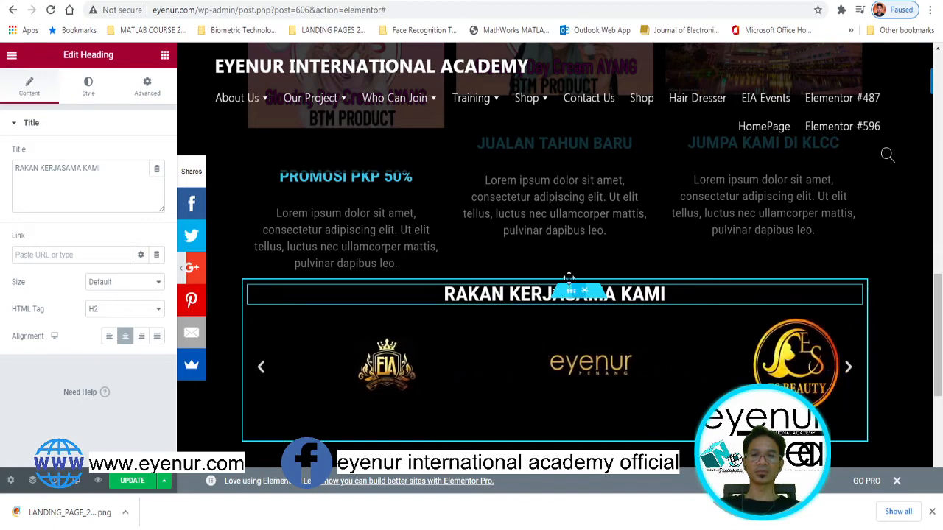
{"action": "mouse_move", "coordinate": [567, 288]}
{"action": "left_mouse_down"}
{"action": "mouse_move", "coordinate": [564, 273]}
{"action": "mouse_move", "coordinate": [567, 287]}
{"action": "left_mouse_up"}
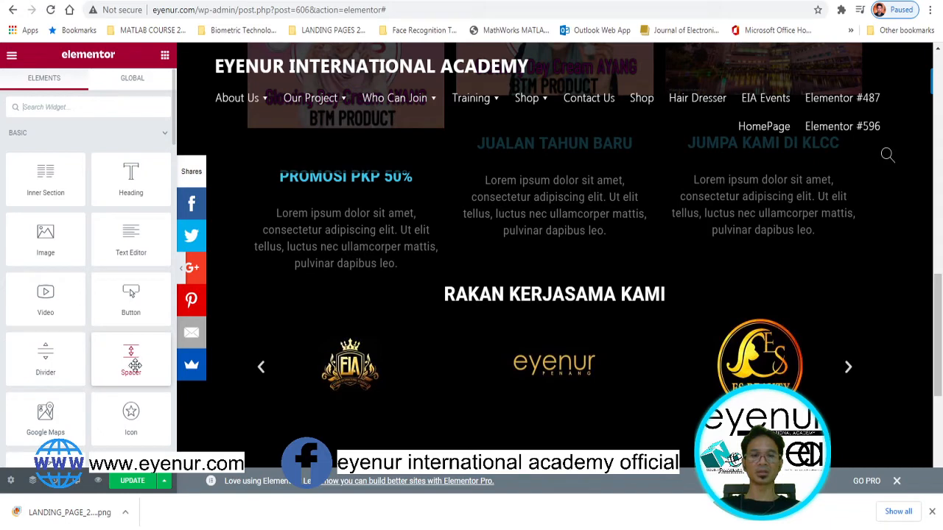
Place a Spacer above the partner heading and raise its height to about 90 px
{"action": "left_click_drag", "start_coordinate": [135, 366], "coordinate": [529, 288]}
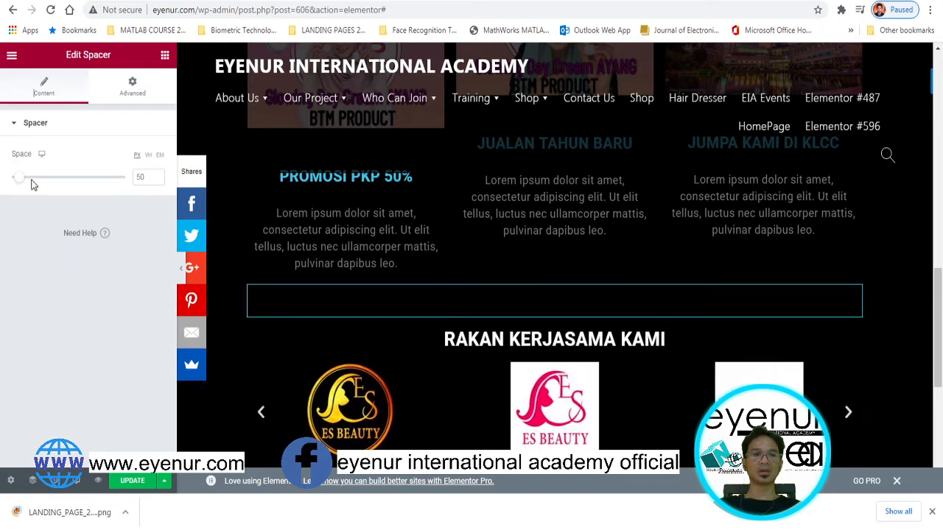
{"action": "left_click_drag", "start_coordinate": [24, 183], "coordinate": [31, 181]}
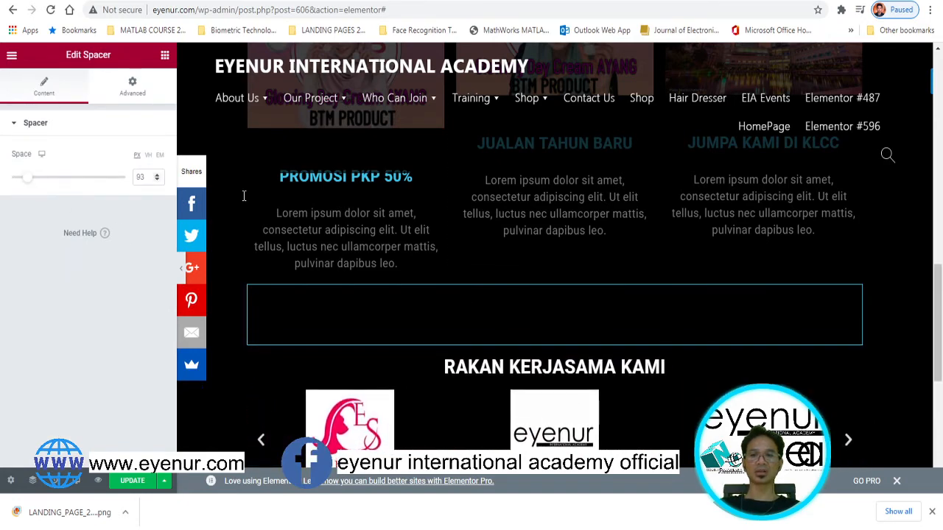
{"action": "left_click", "coordinate": [165, 55]}
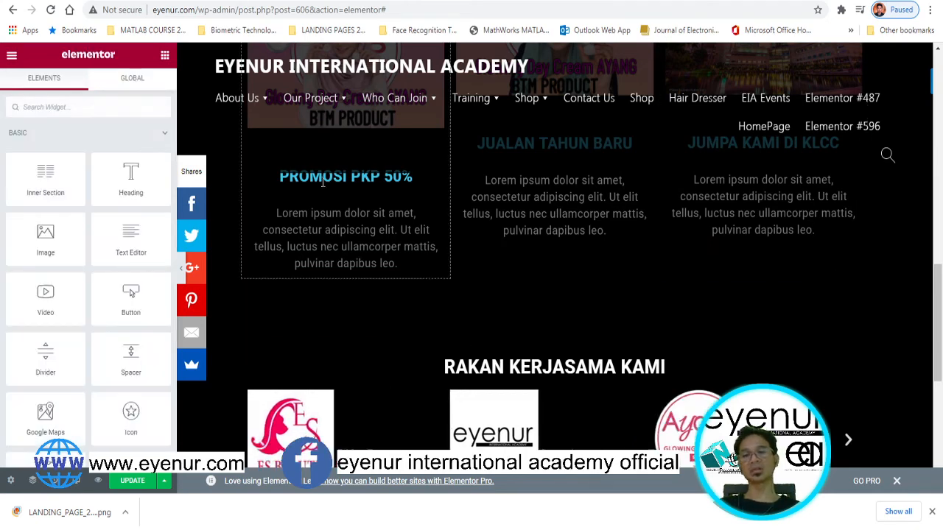
{"action": "left_click_drag", "start_coordinate": [932, 274], "coordinate": [930, 353]}
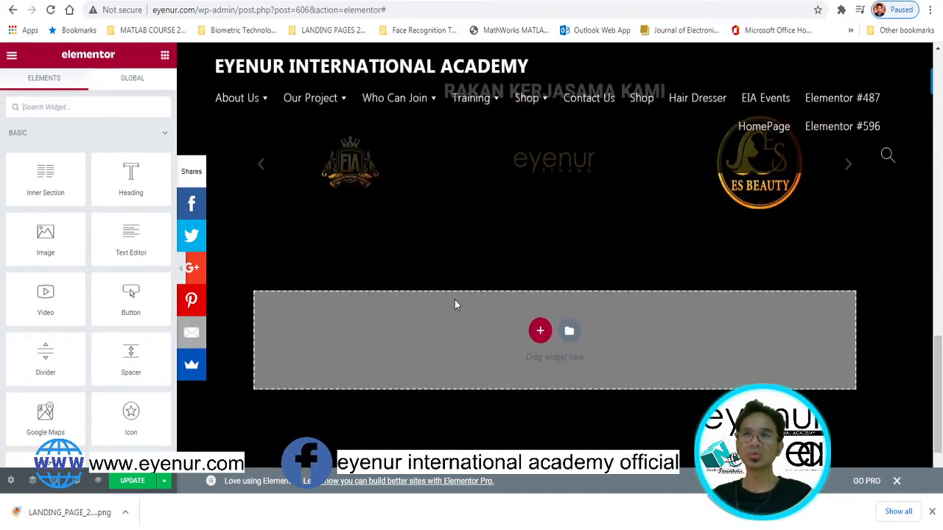
Add a two-column section below the carousel and search the widgets for 'TES'
{"action": "left_click", "coordinate": [540, 332]}
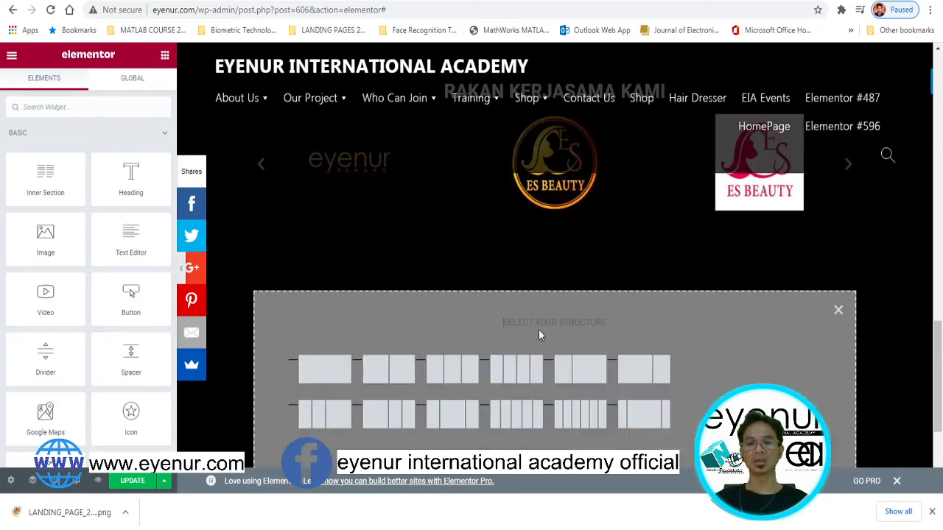
{"action": "left_click", "coordinate": [383, 372]}
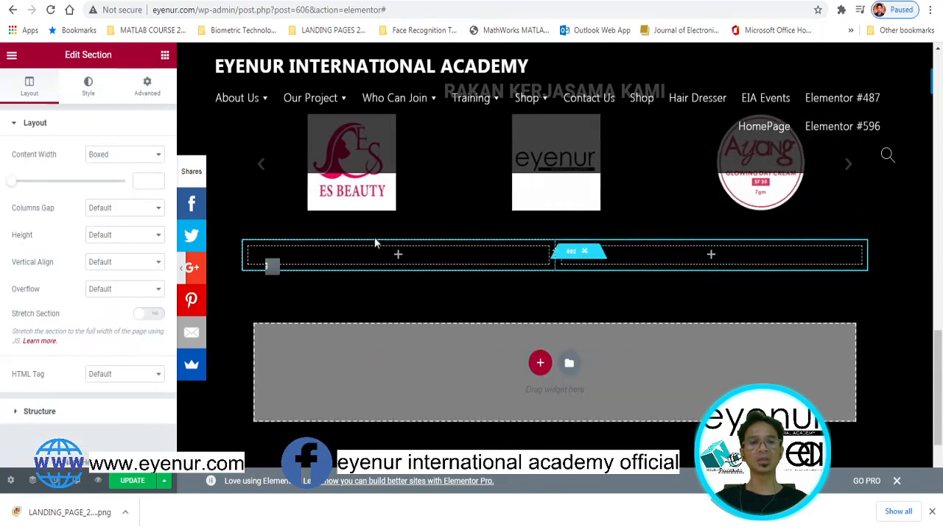
{"action": "left_click", "coordinate": [207, 132]}
{"action": "left_click", "coordinate": [97, 106]}
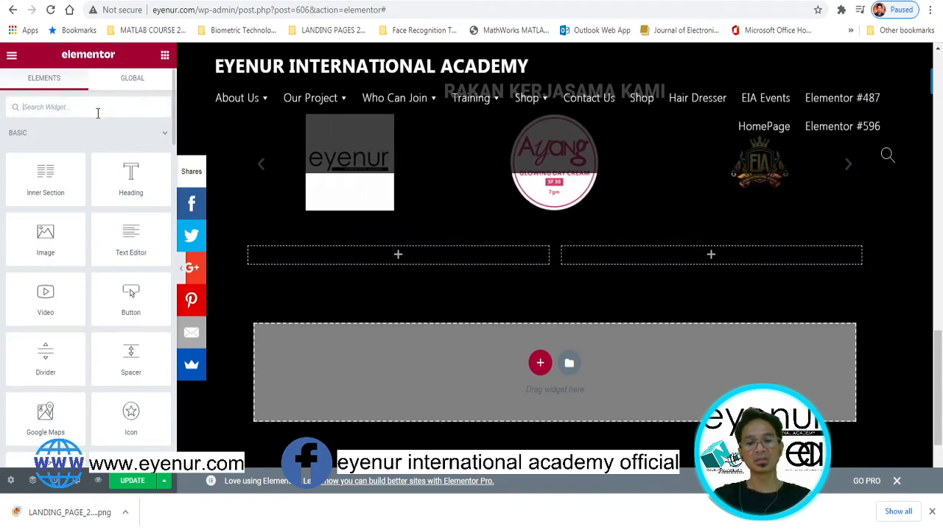
{"action": "type", "text": "TESTIMONI"}
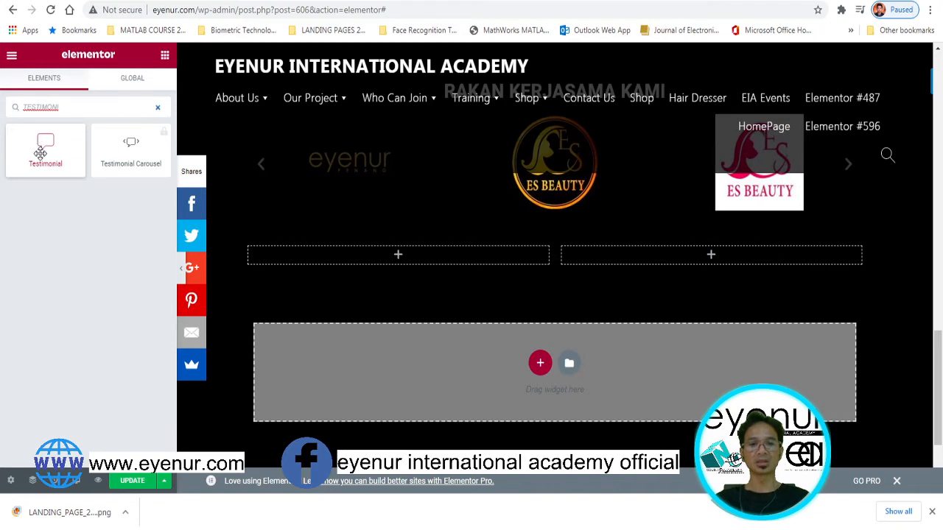
Add a Testimonial to the left column with the photo of the woman in a hijab
{"action": "left_click_drag", "start_coordinate": [84, 133], "coordinate": [397, 259]}
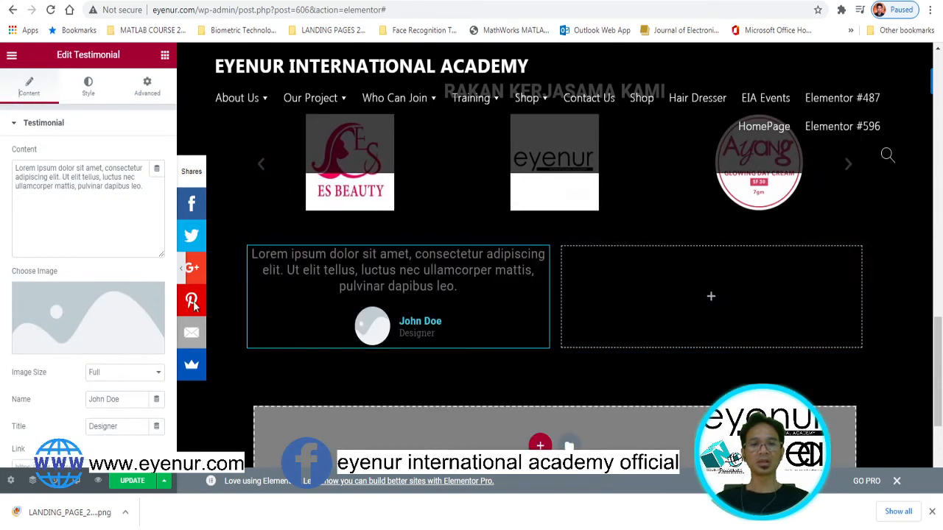
{"action": "left_click", "coordinate": [76, 314]}
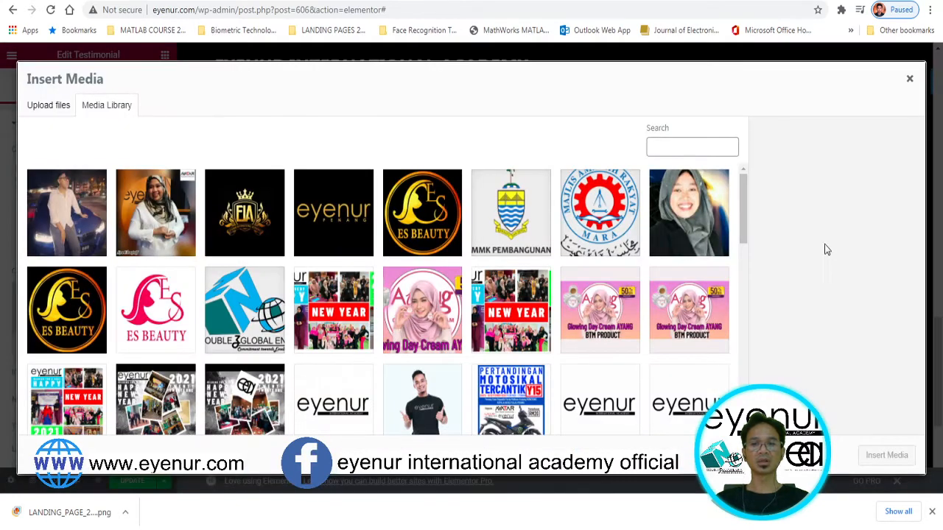
{"action": "left_click", "coordinate": [938, 320]}
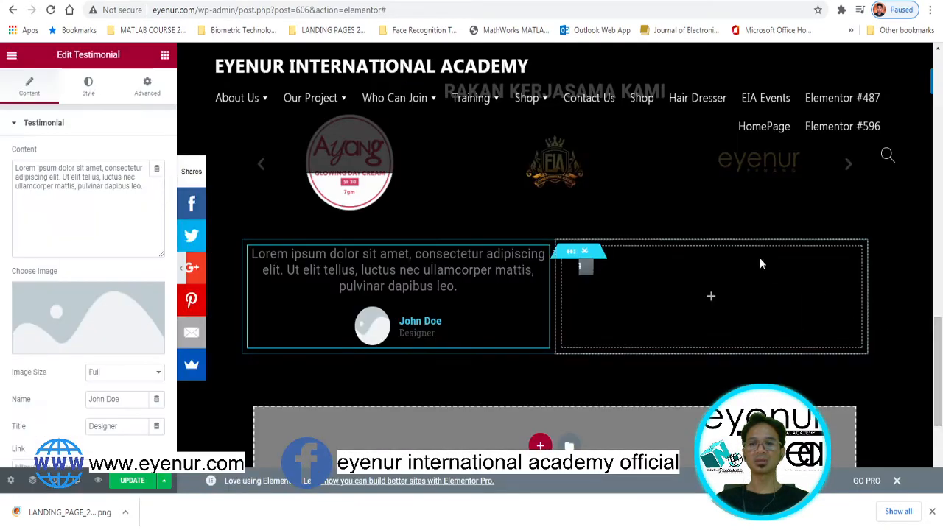
{"action": "left_click", "coordinate": [118, 326]}
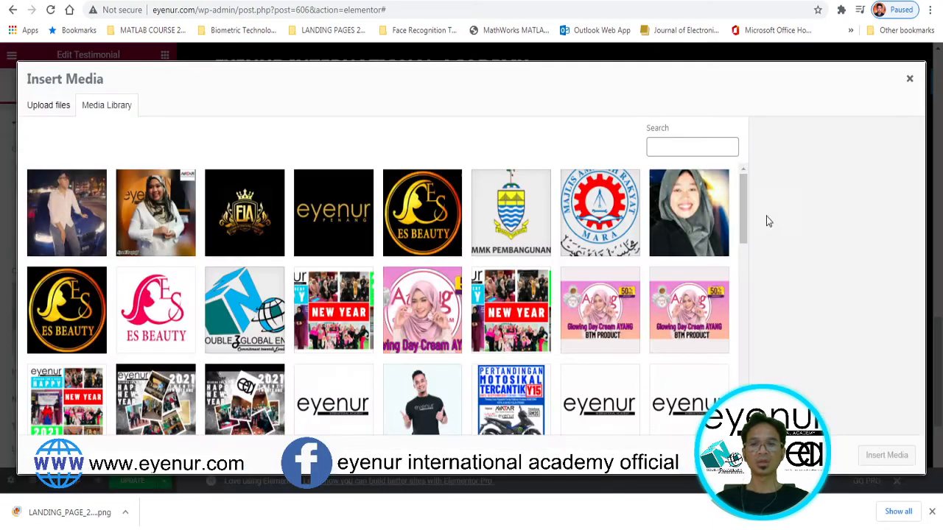
{"action": "left_click", "coordinate": [671, 209]}
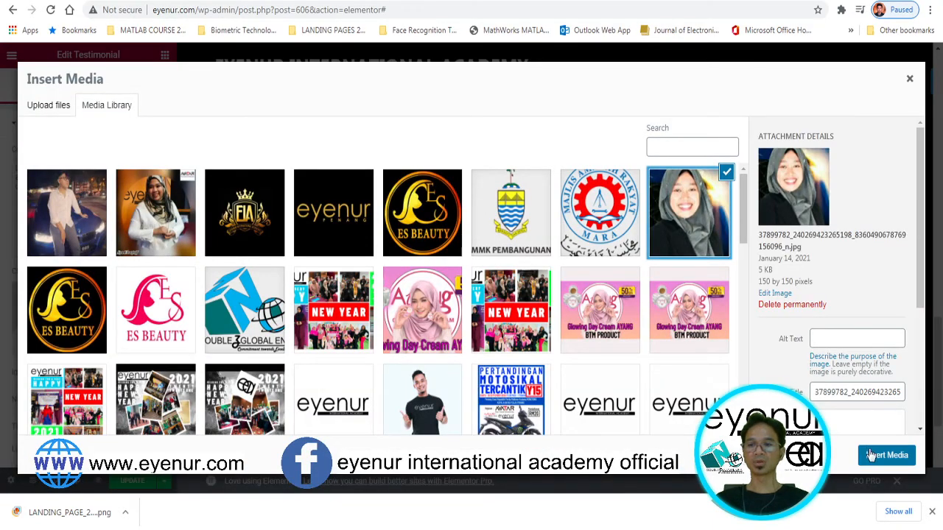
{"action": "left_click", "coordinate": [886, 456]}
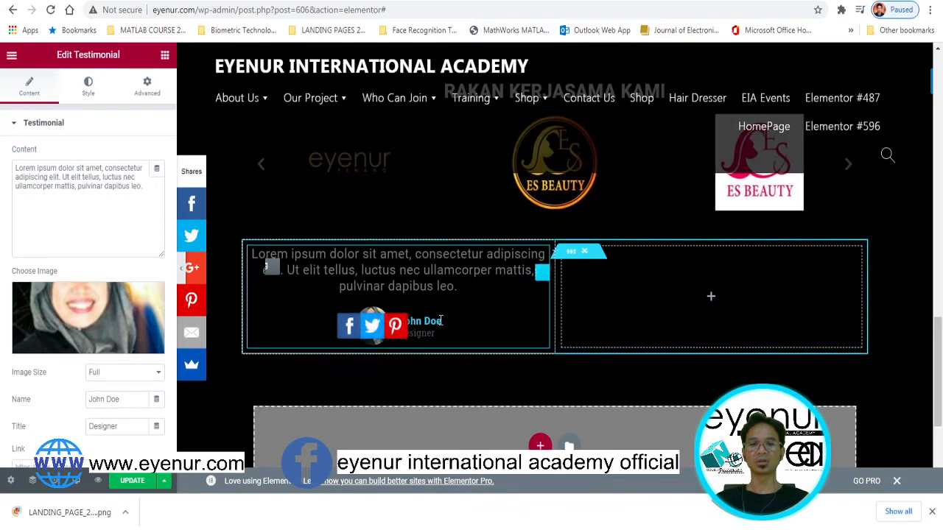
Replace the placeholder name John Doe with the reviewer's name
{"action": "left_click_drag", "start_coordinate": [441, 320], "coordinate": [401, 316]}
{"action": "left_click", "coordinate": [686, 263]}
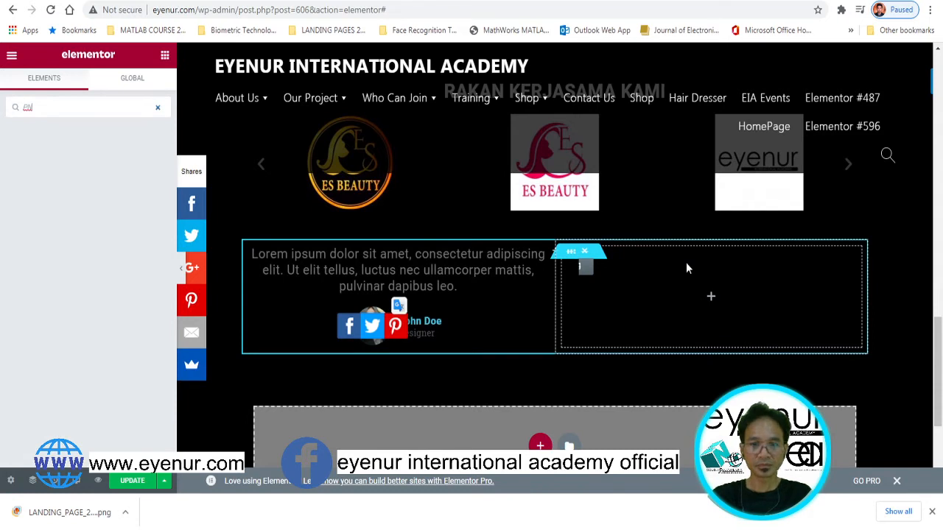
{"action": "left_click", "coordinate": [445, 328]}
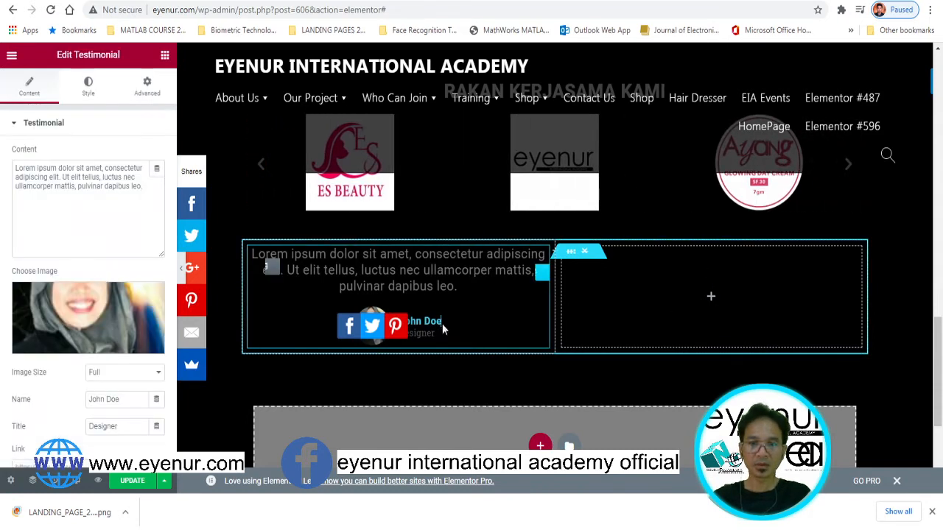
{"action": "left_click_drag", "start_coordinate": [443, 329], "coordinate": [404, 326]}
{"action": "left_click", "coordinate": [490, 342]}
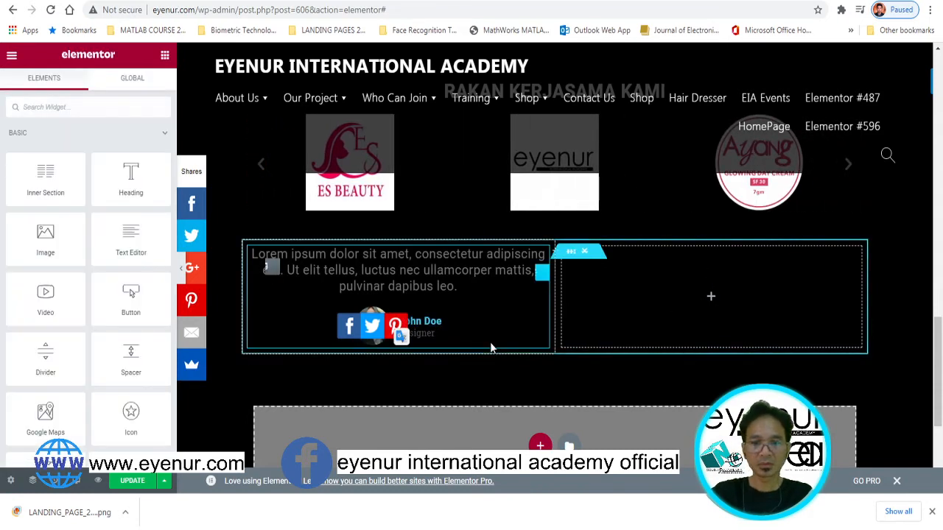
{"action": "left_click", "coordinate": [440, 321]}
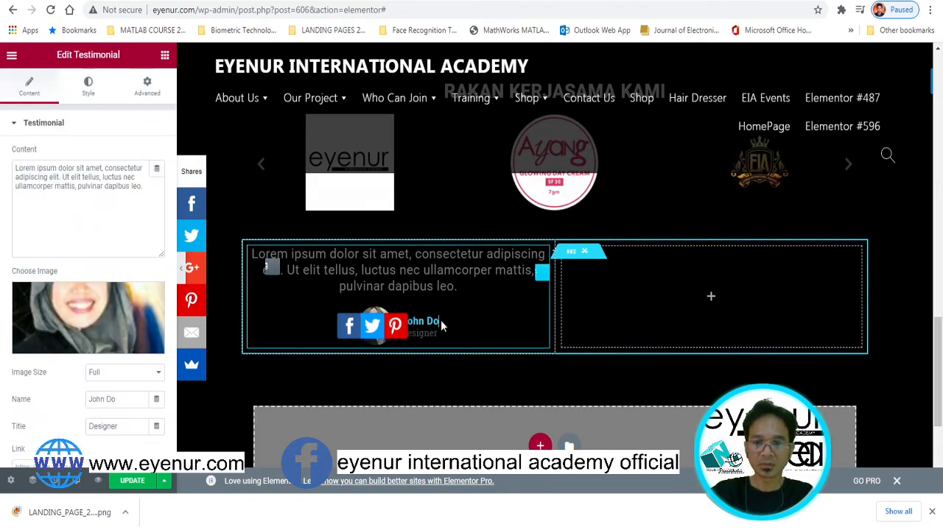
{"action": "key", "text": "BackSpace"}
{"action": "key", "text": "BackSpace"}
{"action": "key", "text": "BackSpace"}
{"action": "key", "text": "BackSpace"}
{"action": "key", "text": "BackSpace"}
{"action": "key", "text": "BackSpace"}
{"action": "key", "text": "BackSpace"}
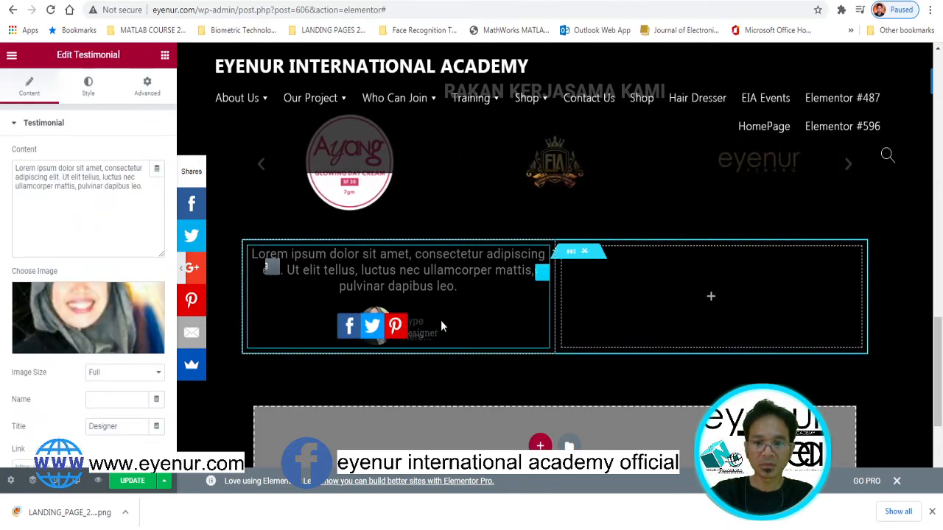
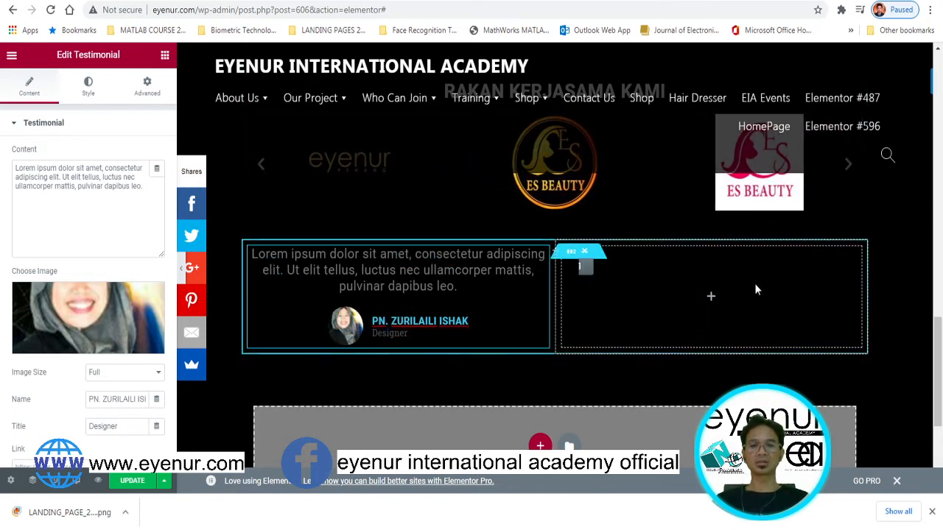
{"action": "left_click", "coordinate": [165, 55]}
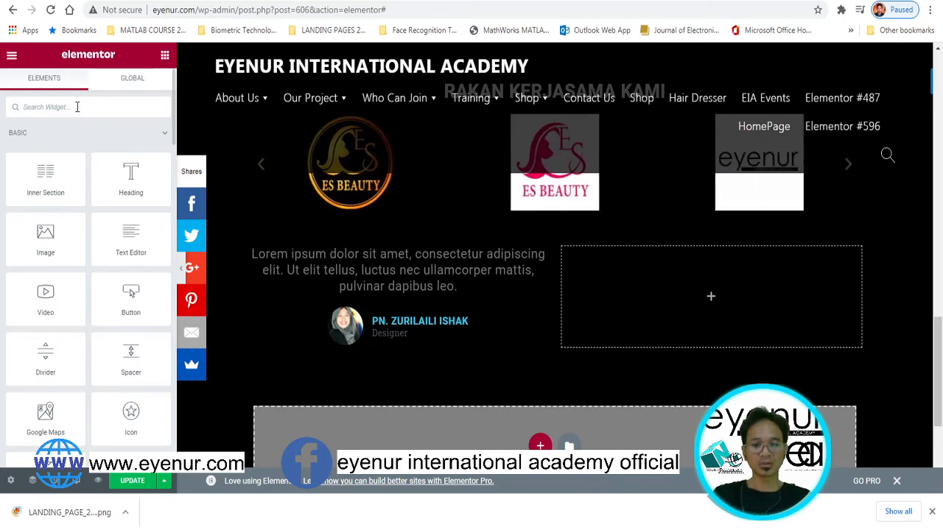
Add a second Testimonial to the right column with the model.png photo
{"action": "type", "text": "TESTIMONI"}
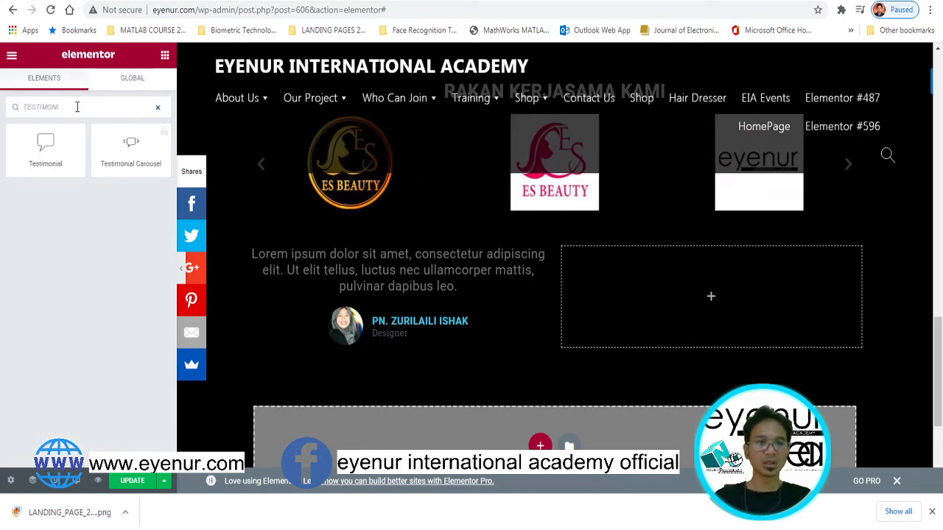
{"action": "left_click_drag", "start_coordinate": [46, 145], "coordinate": [721, 292]}
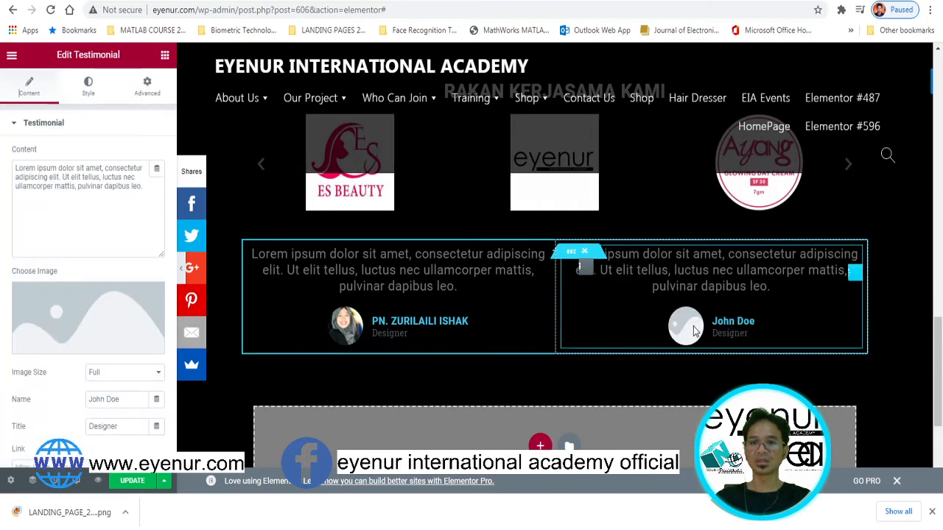
{"action": "left_click", "coordinate": [81, 328]}
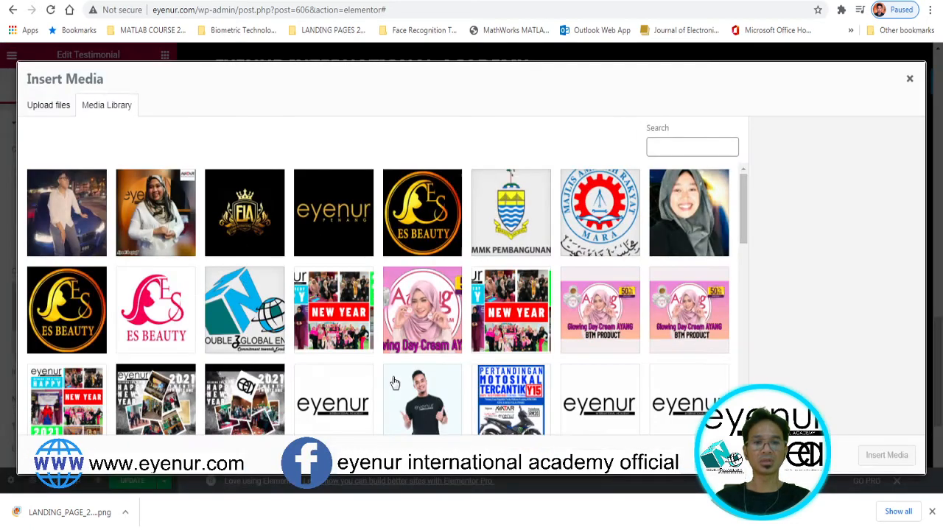
{"action": "left_click", "coordinate": [442, 417]}
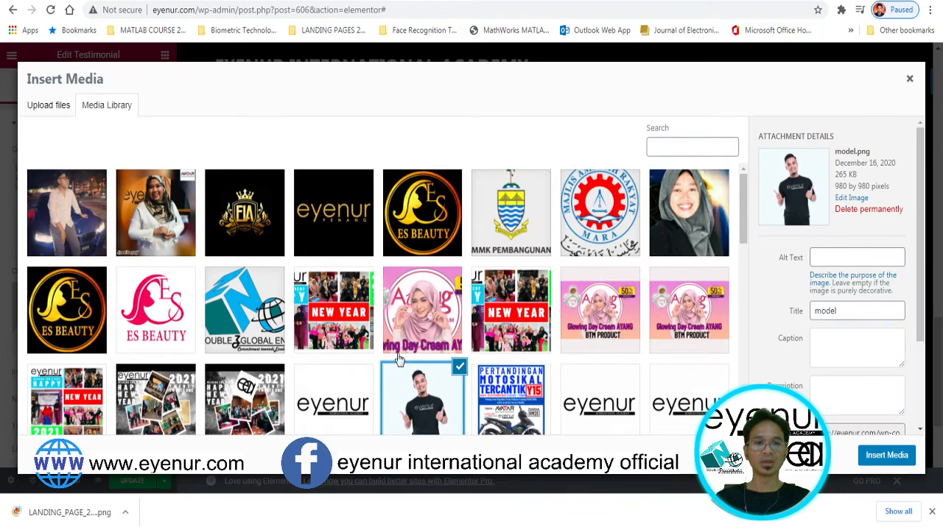
{"action": "left_click", "coordinate": [887, 455]}
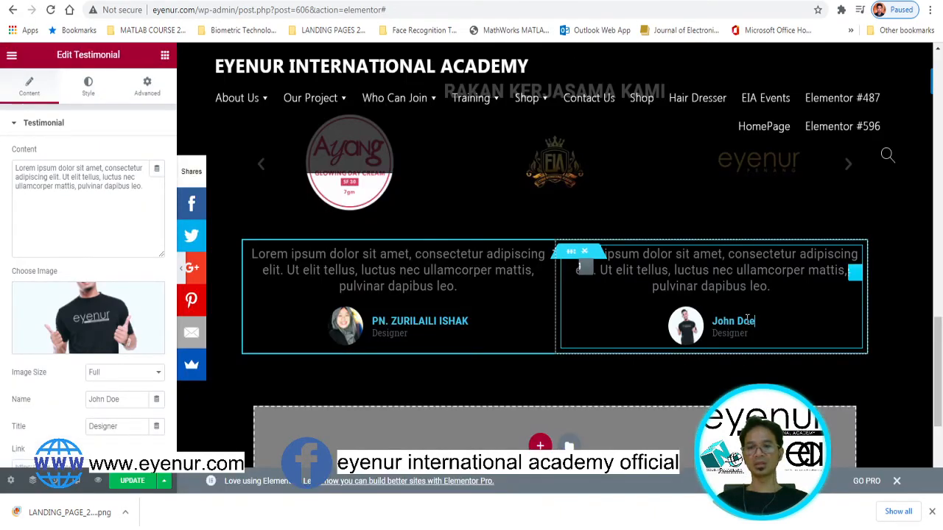
Replace the John Doe placeholder with the second reviewer's name
{"action": "left_click_drag", "start_coordinate": [754, 320], "coordinate": [715, 321]}
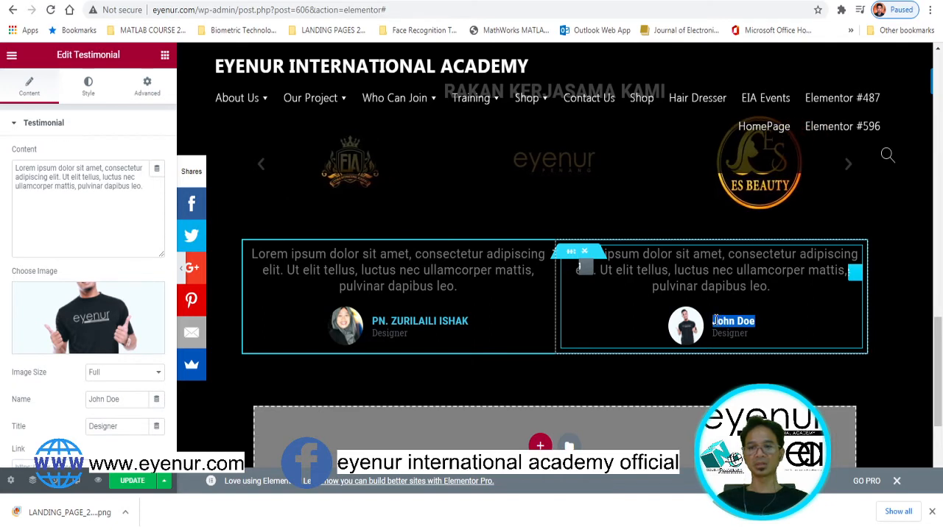
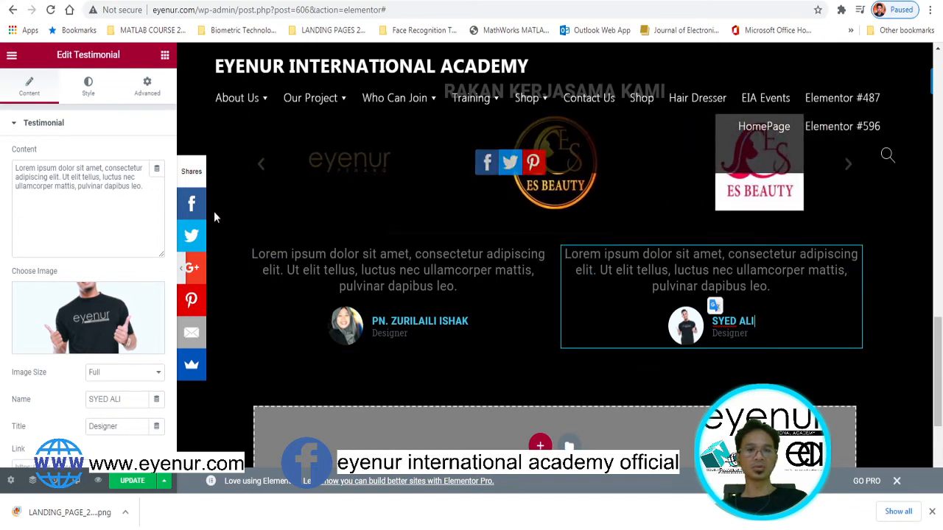
{"action": "left_click", "coordinate": [165, 55]}
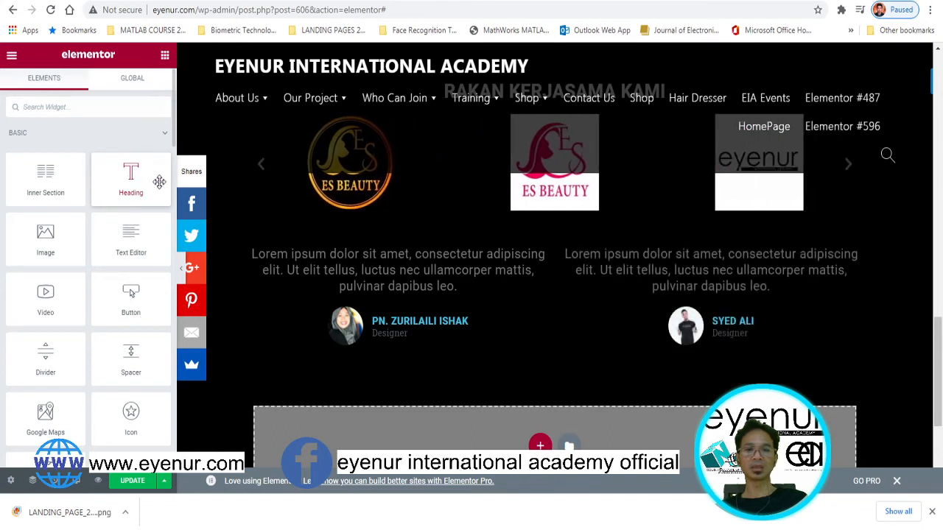
Add a heading above the testimonials reading 'TESTIMONI', fixing the extra M
{"action": "left_click_drag", "start_coordinate": [159, 182], "coordinate": [563, 241]}
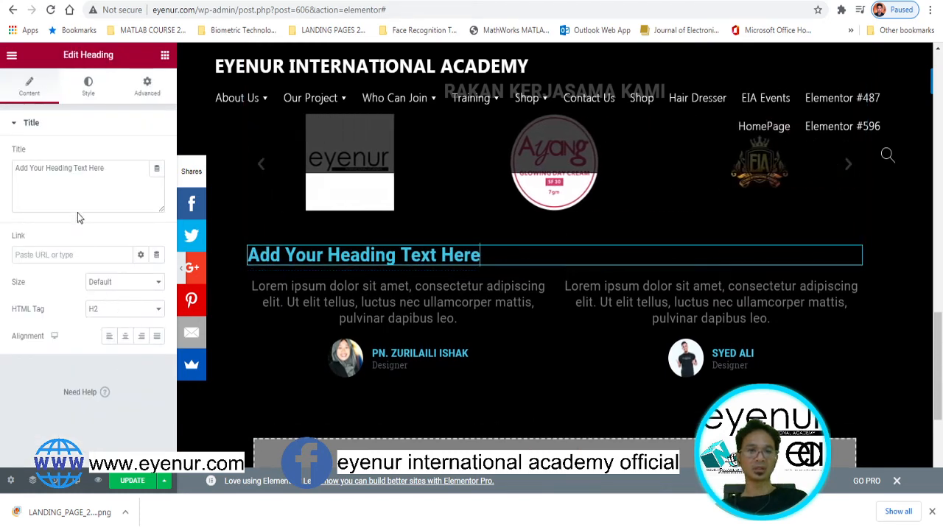
{"action": "left_click_drag", "start_coordinate": [117, 174], "coordinate": [2, 181]}
{"action": "type", "text": "TESTIM"}
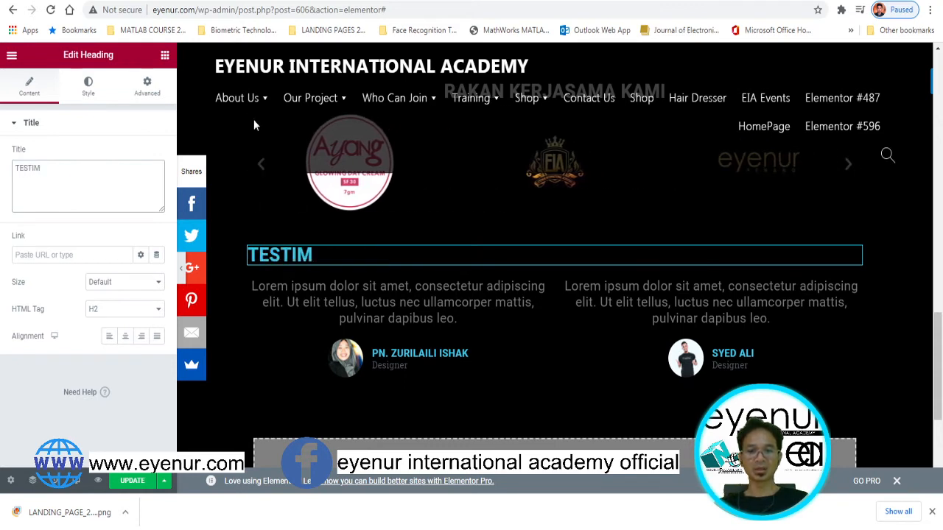
{"action": "type", "text": "MONI"}
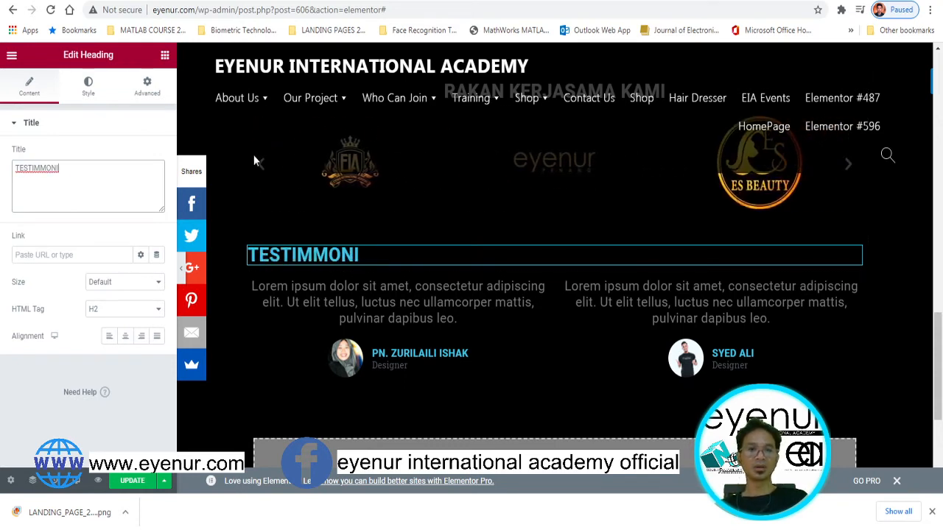
{"action": "left_click", "coordinate": [315, 254]}
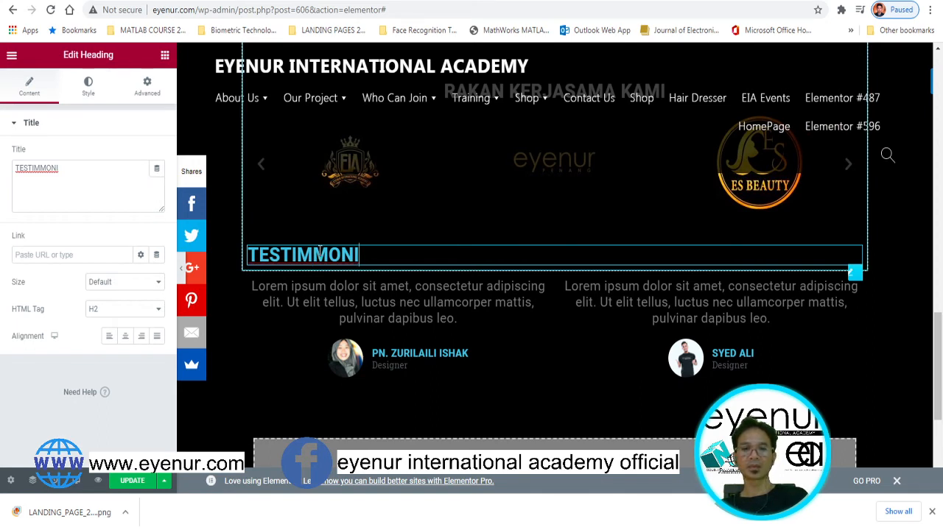
{"action": "key", "text": "BackSpace"}
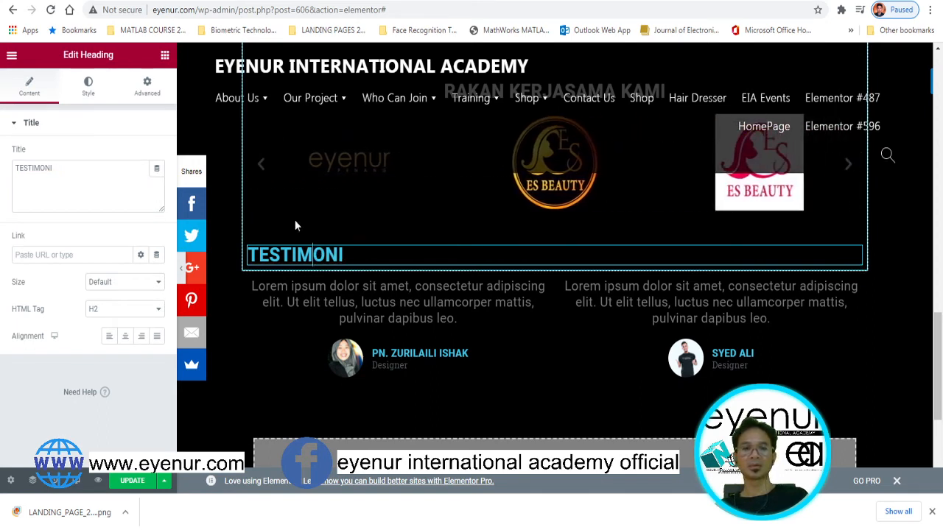
Centre the TESTIMONI heading and set its text colour to white
{"action": "left_click", "coordinate": [125, 336]}
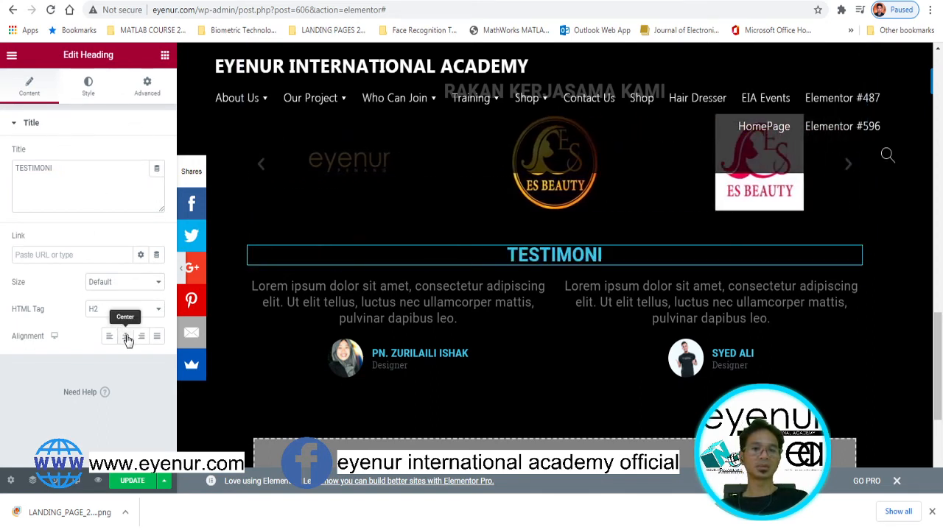
{"action": "left_click", "coordinate": [88, 87]}
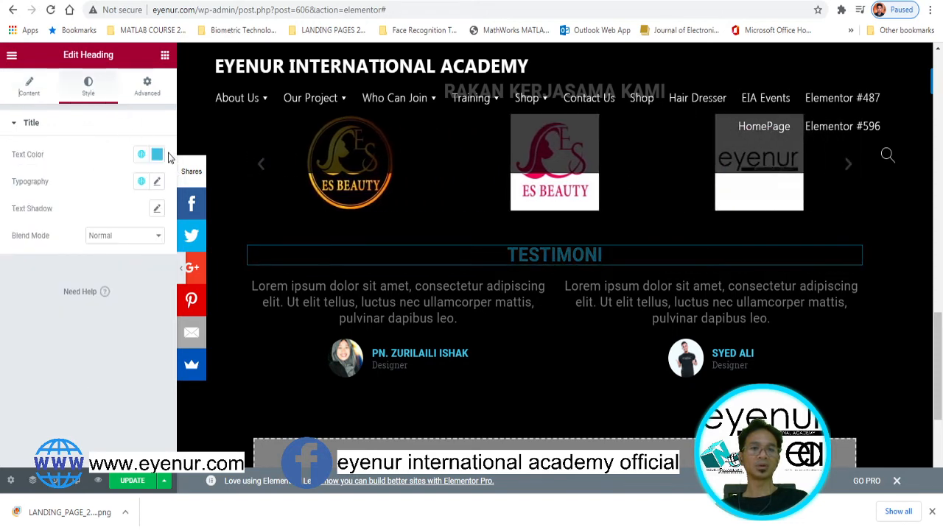
{"action": "left_click", "coordinate": [157, 154]}
{"action": "left_click_drag", "start_coordinate": [93, 213], "coordinate": [22, 209]}
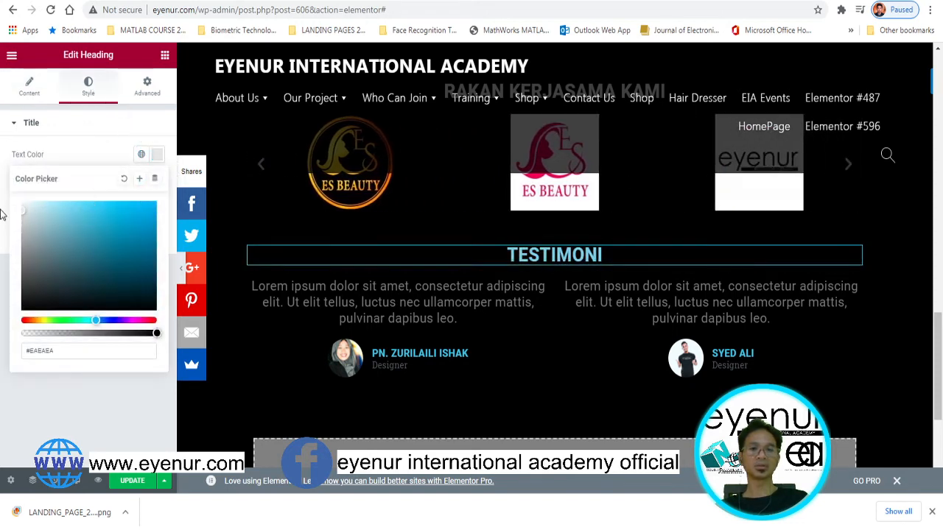
{"action": "left_click", "coordinate": [902, 244]}
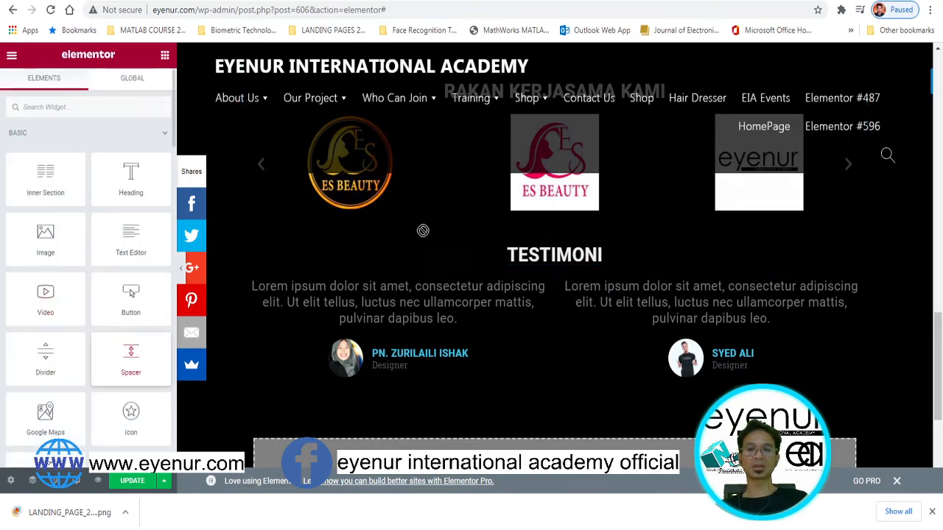
Insert a 50 px Spacer between the TESTIMONI heading and the testimonials
{"action": "left_click_drag", "start_coordinate": [423, 231], "coordinate": [559, 272]}
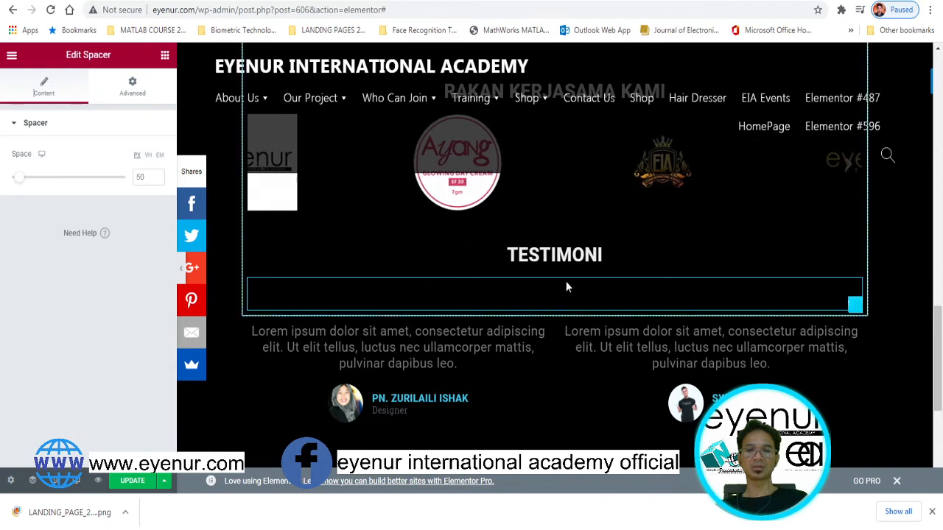
{"action": "left_click", "coordinate": [551, 259]}
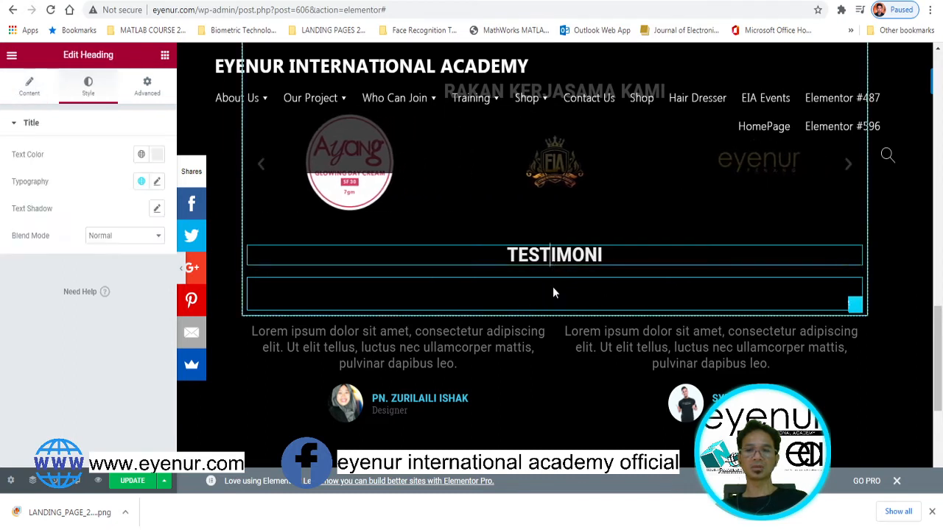
{"action": "left_click", "coordinate": [553, 287]}
{"action": "left_click", "coordinate": [566, 332]}
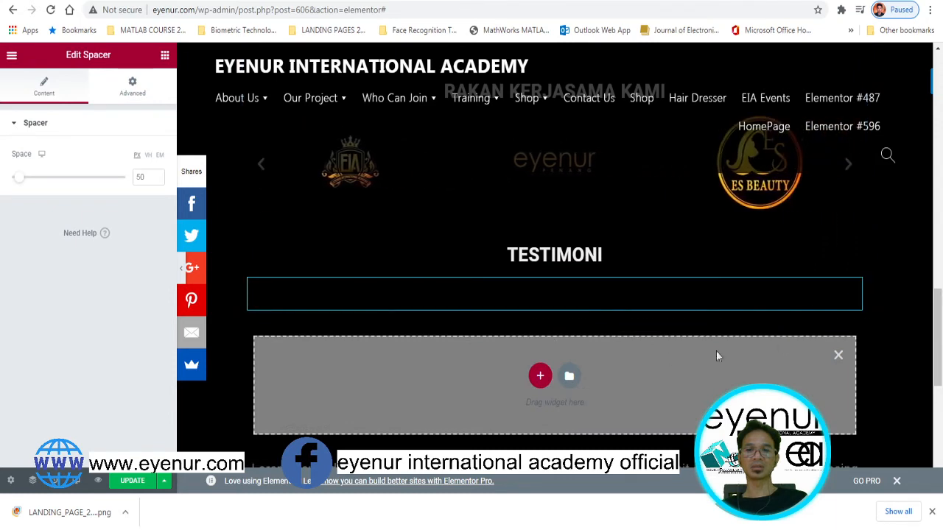
{"action": "left_click", "coordinate": [839, 355]}
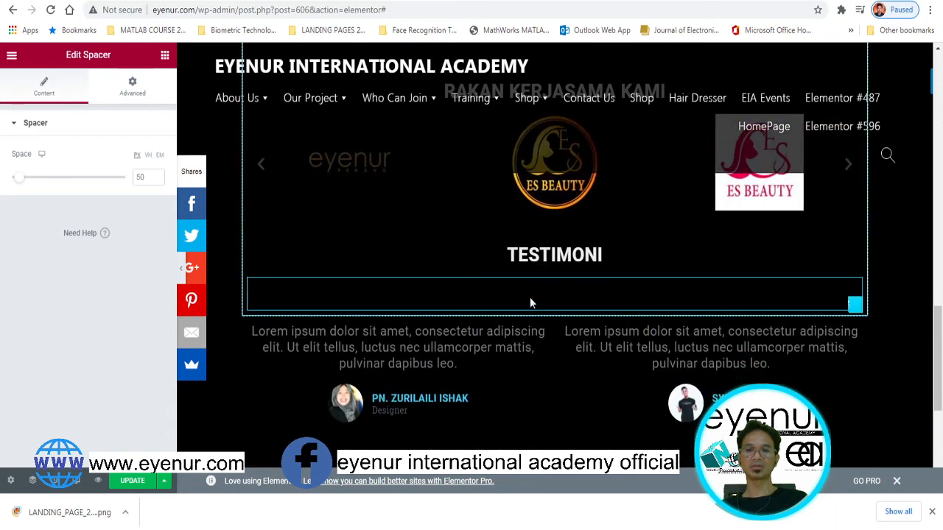
{"action": "left_click", "coordinate": [545, 256]}
{"action": "left_click", "coordinate": [554, 280]}
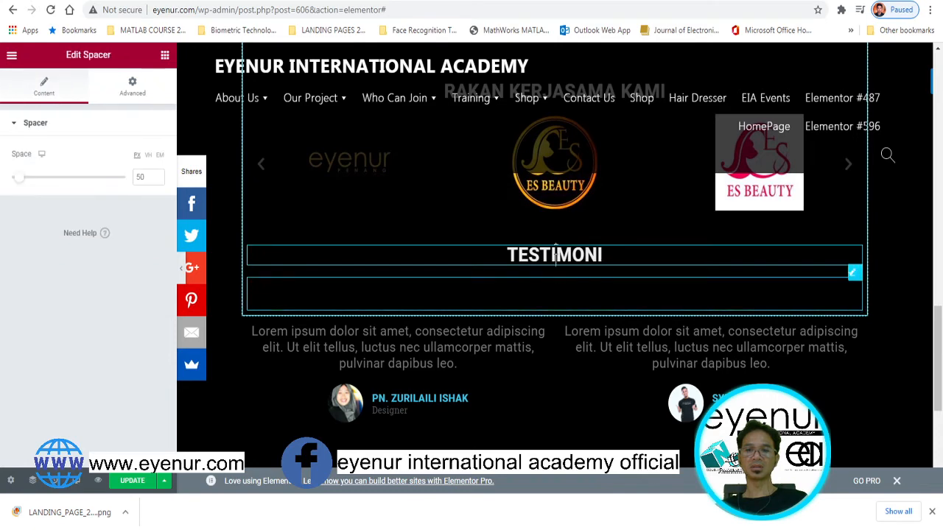
{"action": "left_click", "coordinate": [549, 254]}
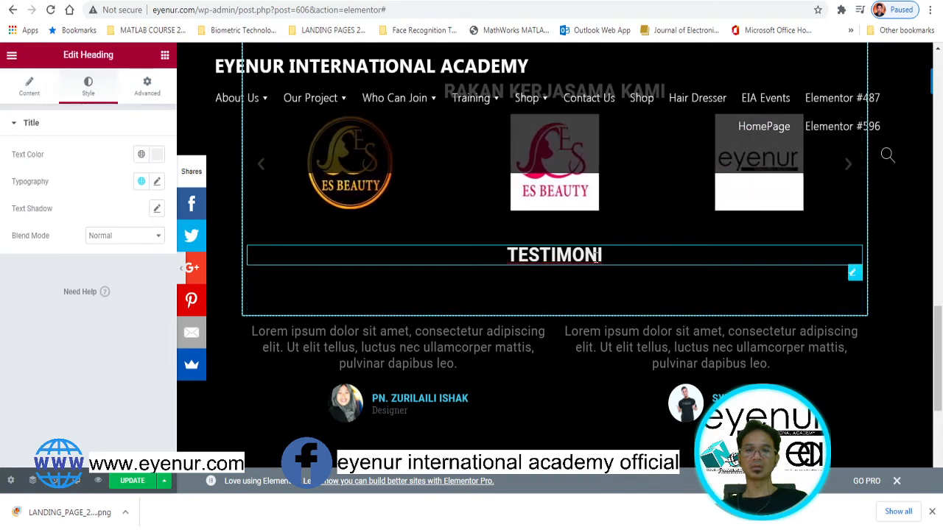
Place the spacer just beneath the TESTIMONI heading
{"action": "scroll", "coordinate": [628, 309], "scroll_direction": "up", "scroll_amount": 5}
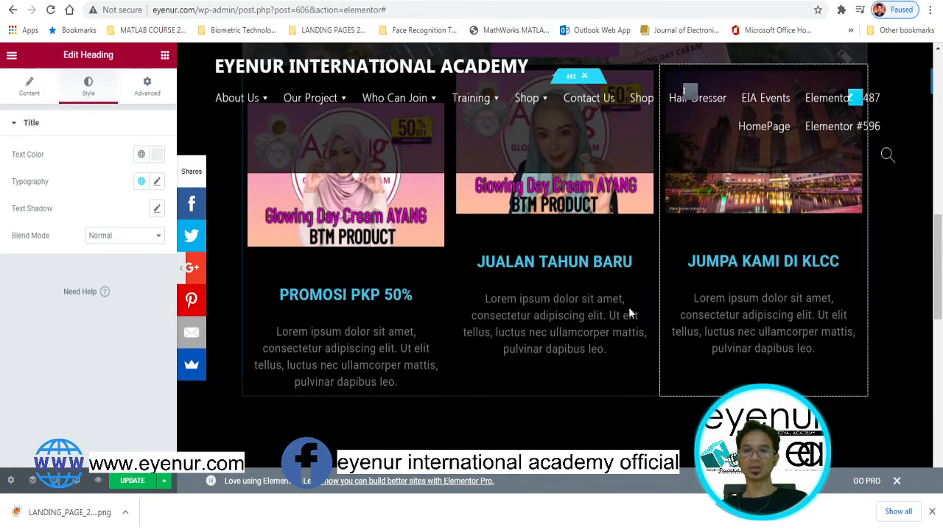
{"action": "left_click_drag", "start_coordinate": [939, 224], "coordinate": [942, 336]}
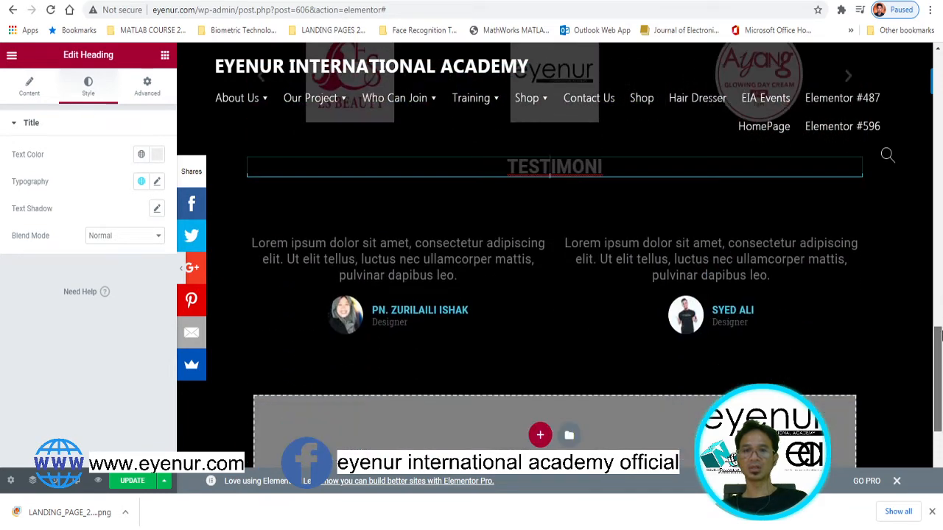
{"action": "left_click", "coordinate": [566, 165]}
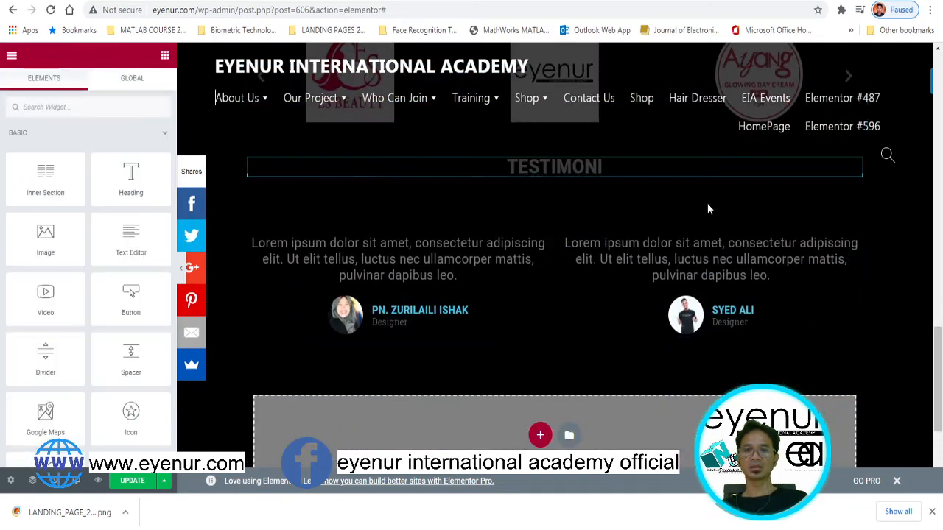
{"action": "scroll", "coordinate": [596, 253], "scroll_direction": "up", "scroll_amount": 2}
{"action": "left_click", "coordinate": [374, 297]}
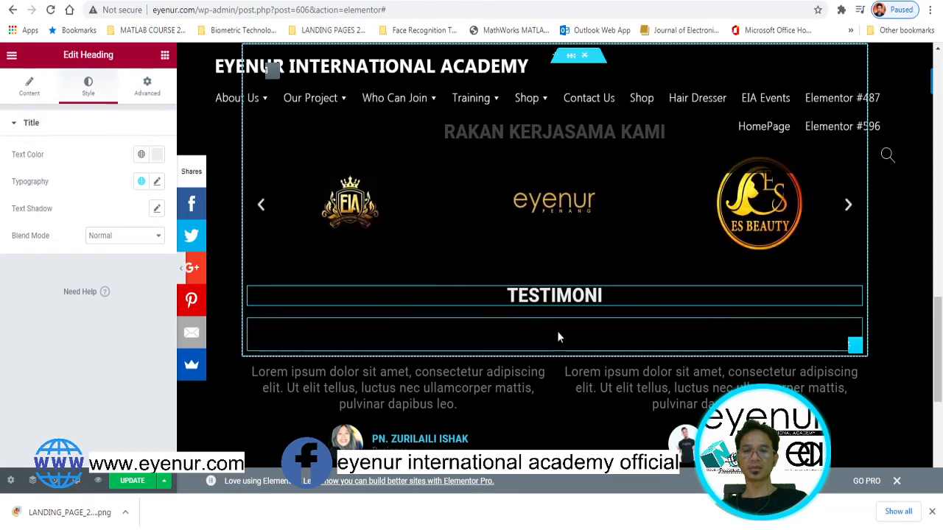
{"action": "mouse_move", "coordinate": [557, 322]}
{"action": "left_mouse_down"}
{"action": "mouse_move", "coordinate": [557, 314]}
{"action": "mouse_move", "coordinate": [556, 346]}
{"action": "mouse_move", "coordinate": [552, 322]}
{"action": "left_mouse_up"}
{"action": "left_click", "coordinate": [559, 294]}
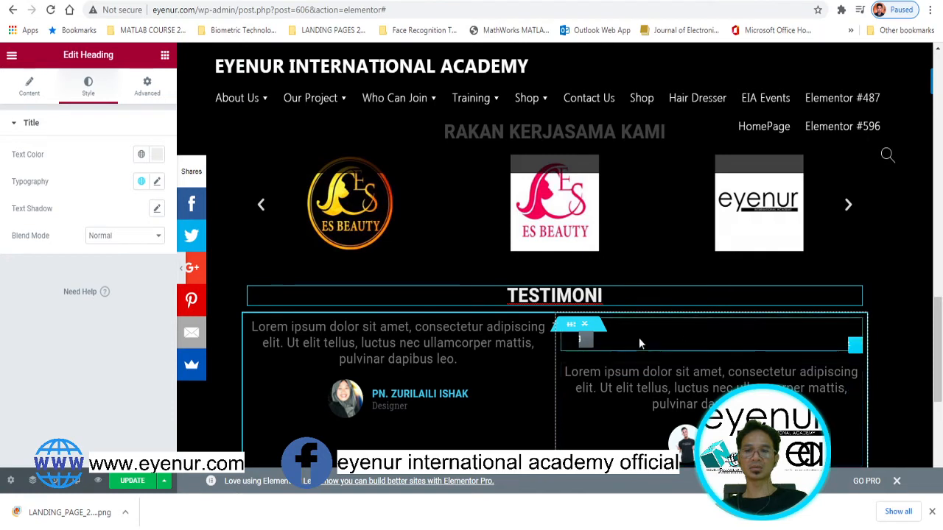
Move the testimonial section up under the heading and delete the old testimonial section
{"action": "left_click_drag", "start_coordinate": [572, 324], "coordinate": [542, 335]}
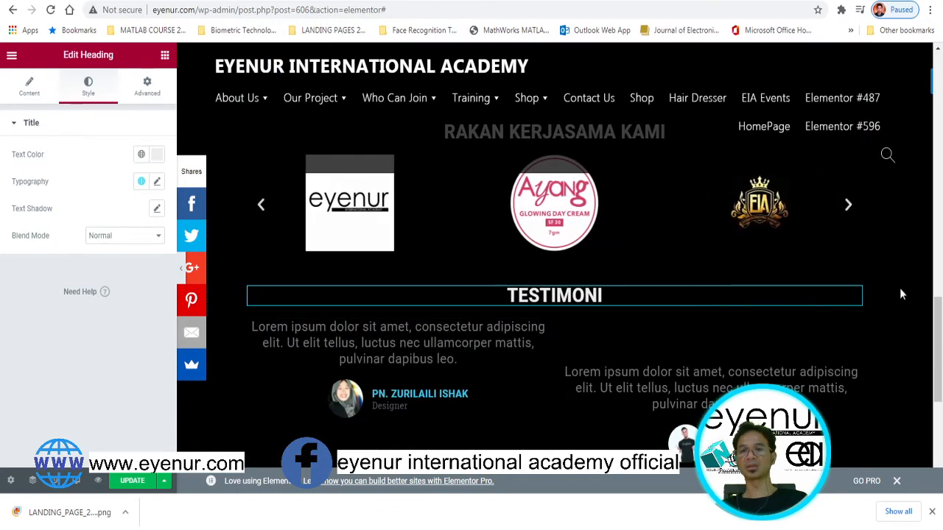
{"action": "left_click_drag", "start_coordinate": [939, 312], "coordinate": [938, 326]}
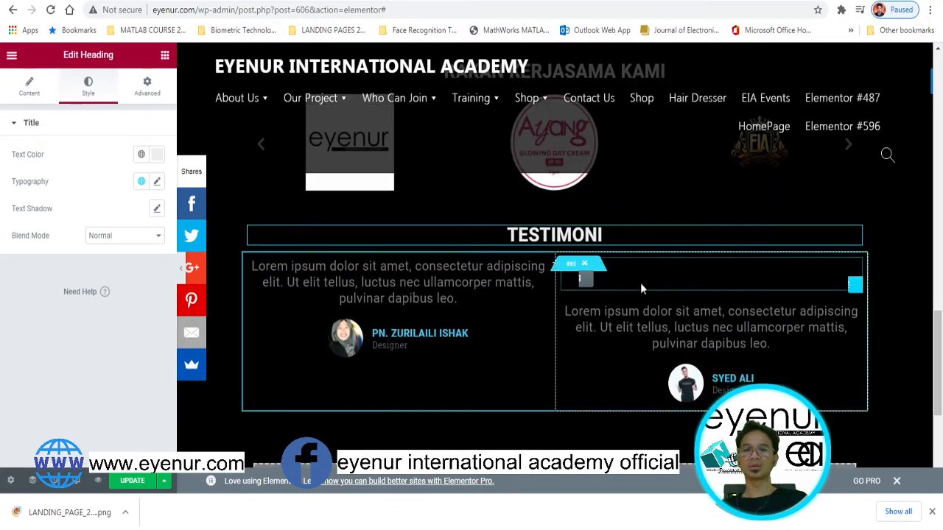
{"action": "left_click_drag", "start_coordinate": [574, 268], "coordinate": [498, 265]}
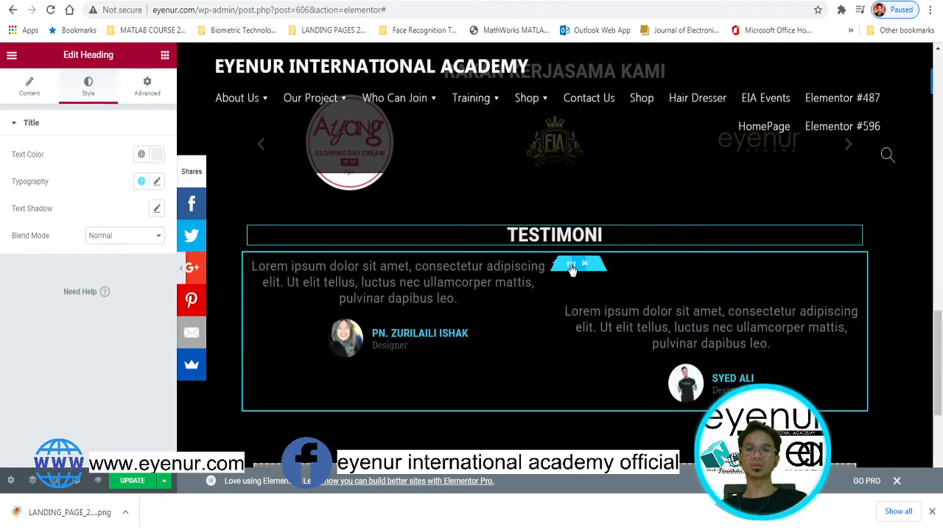
{"action": "left_click_drag", "start_coordinate": [572, 263], "coordinate": [501, 435]}
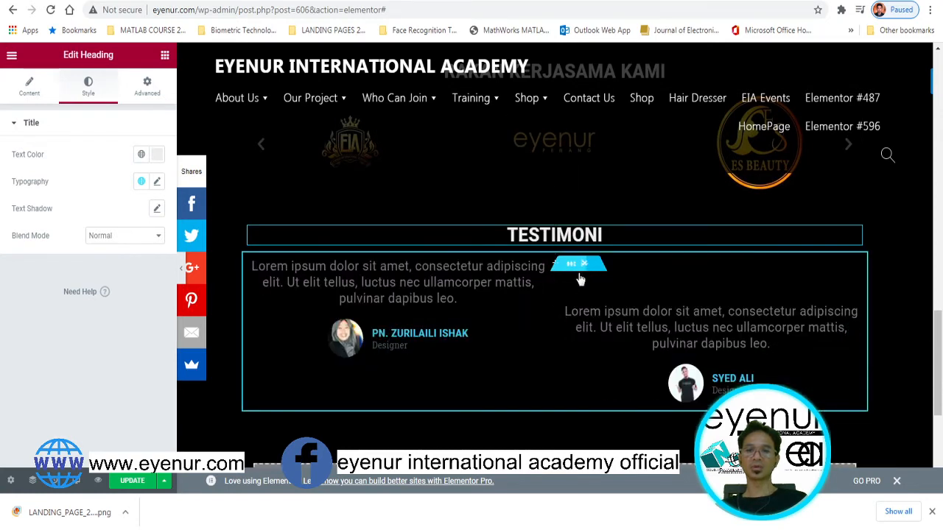
{"action": "left_click", "coordinate": [582, 267]}
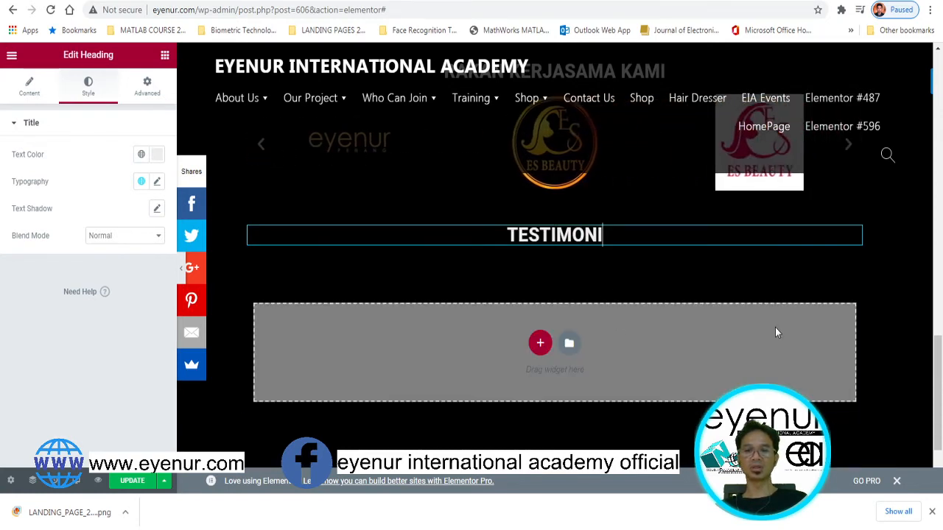
Add a two-column section in the empty area under the TESTIMONI heading
{"action": "scroll", "coordinate": [775, 327], "scroll_direction": "down", "scroll_amount": 2}
{"action": "scroll", "coordinate": [775, 329], "scroll_direction": "up", "scroll_amount": 5}
{"action": "scroll", "coordinate": [519, 315], "scroll_direction": "down", "scroll_amount": 3}
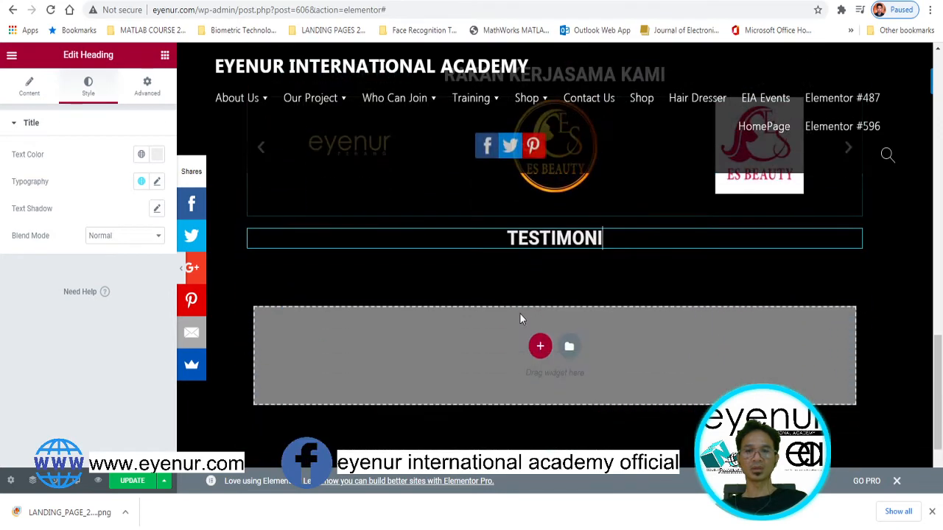
{"action": "left_click", "coordinate": [29, 87]}
{"action": "left_click", "coordinate": [87, 87]}
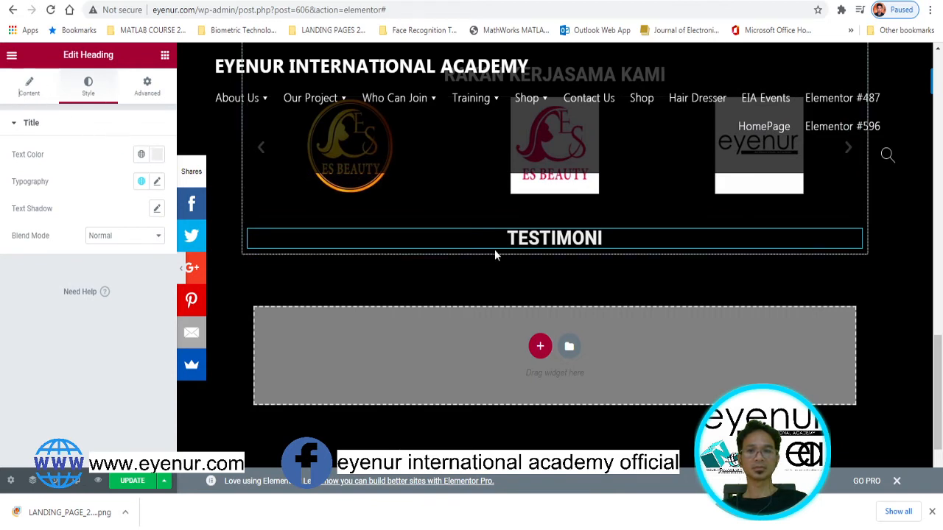
{"action": "left_click", "coordinate": [539, 347]}
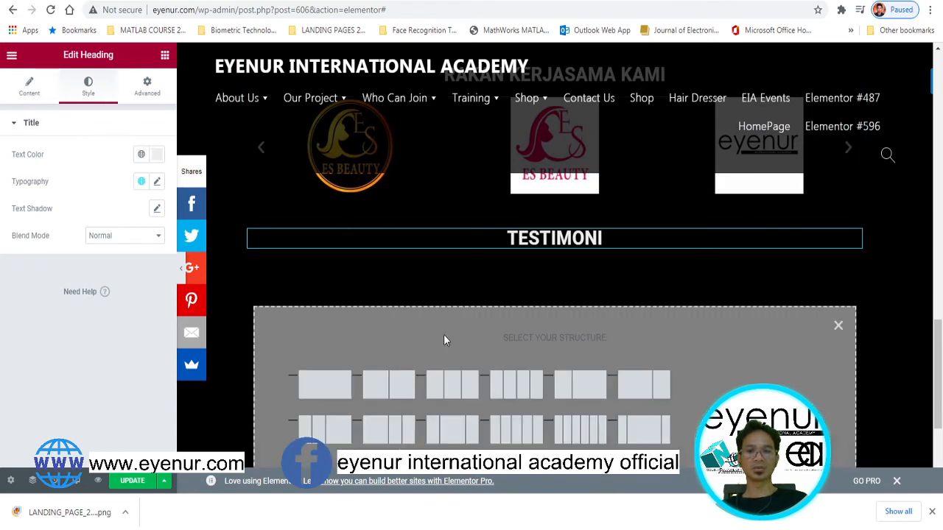
{"action": "left_click", "coordinate": [389, 384]}
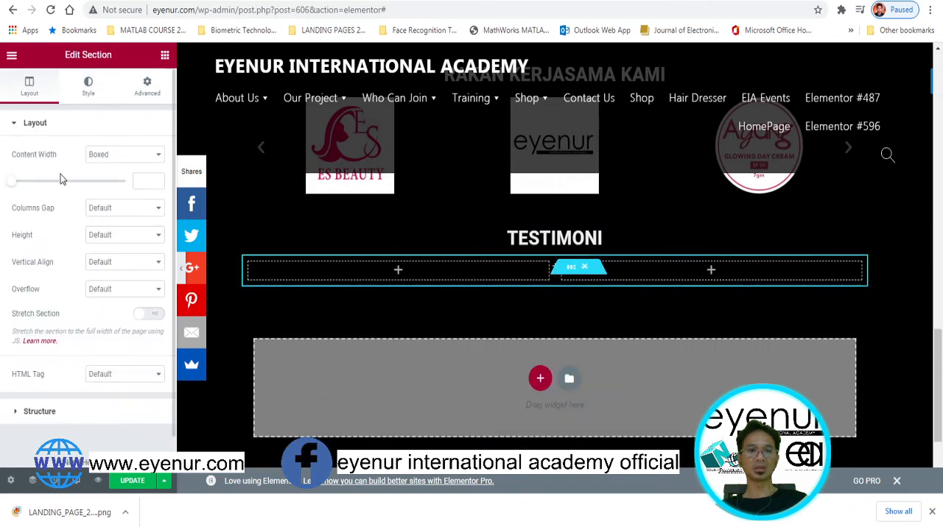
Put a Testimonial widget in the left column with the woman's portrait and the author's name
{"action": "left_click", "coordinate": [165, 55]}
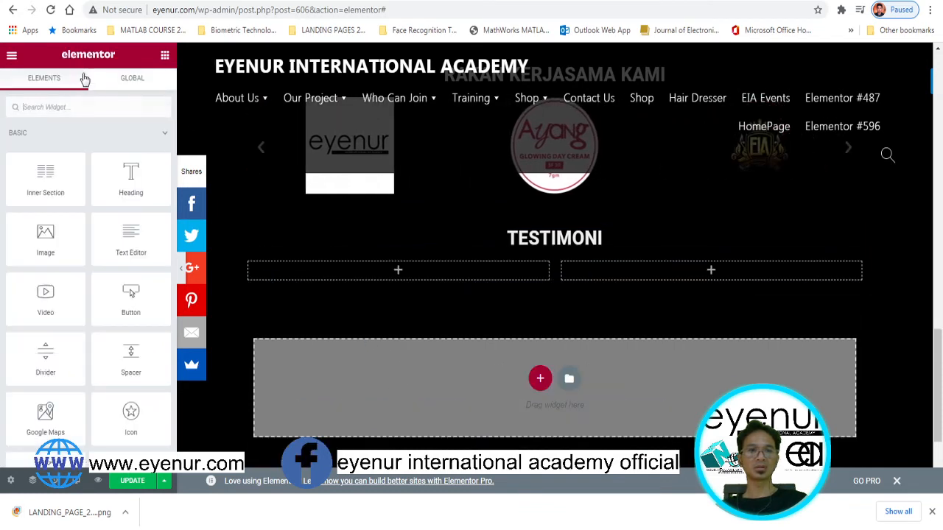
{"action": "type", "text": "TESTIMONI"}
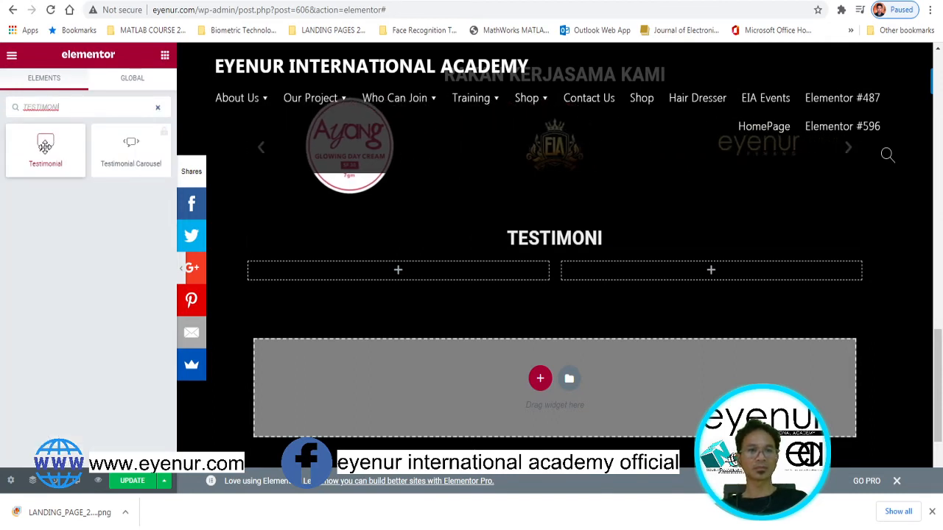
{"action": "left_click_drag", "start_coordinate": [142, 185], "coordinate": [400, 277]}
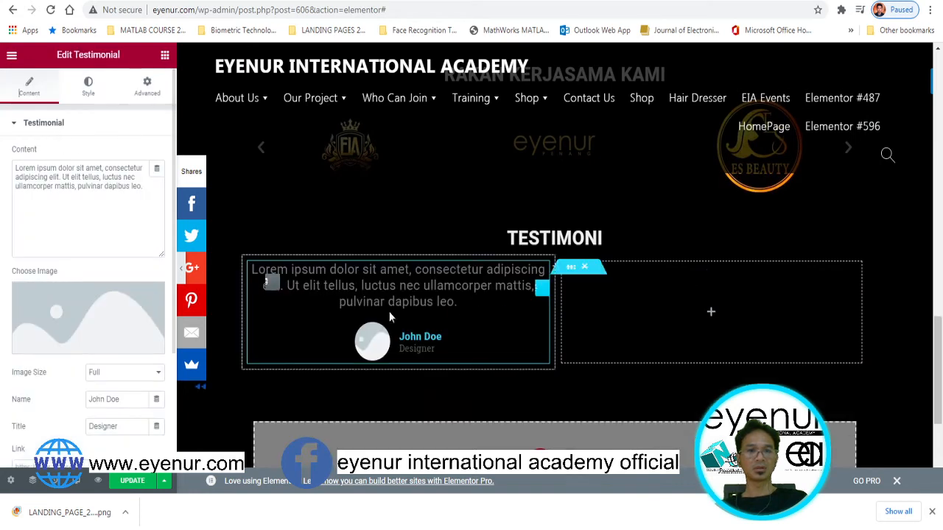
{"action": "left_click", "coordinate": [413, 337]}
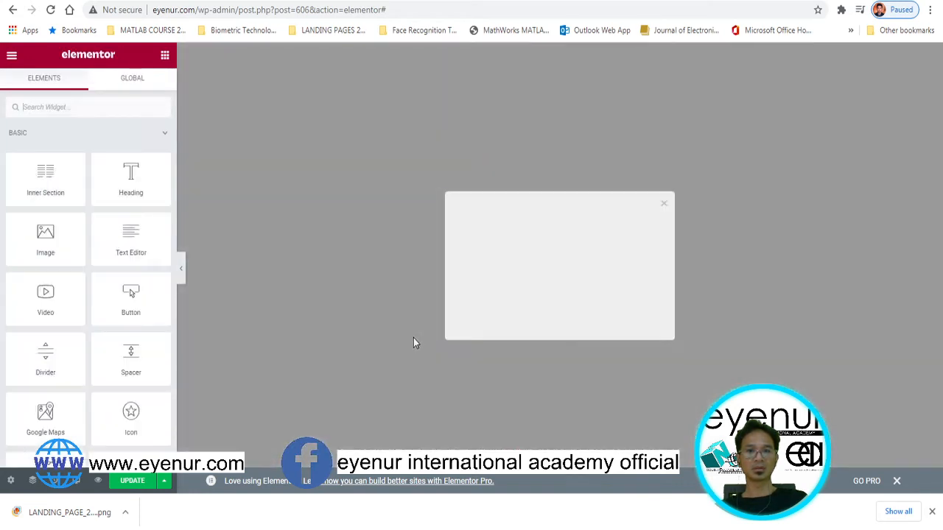
{"action": "left_click", "coordinate": [665, 213]}
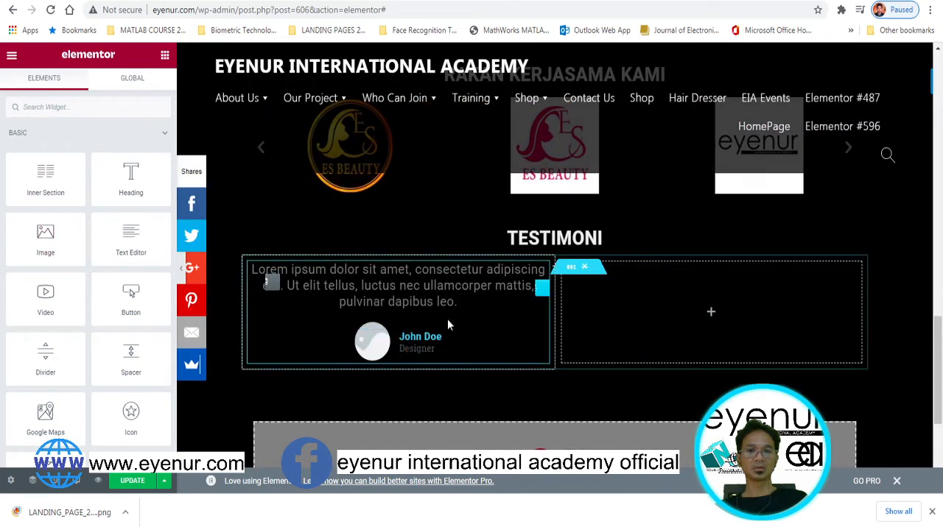
{"action": "left_click", "coordinate": [411, 320]}
{"action": "left_click", "coordinate": [87, 313]}
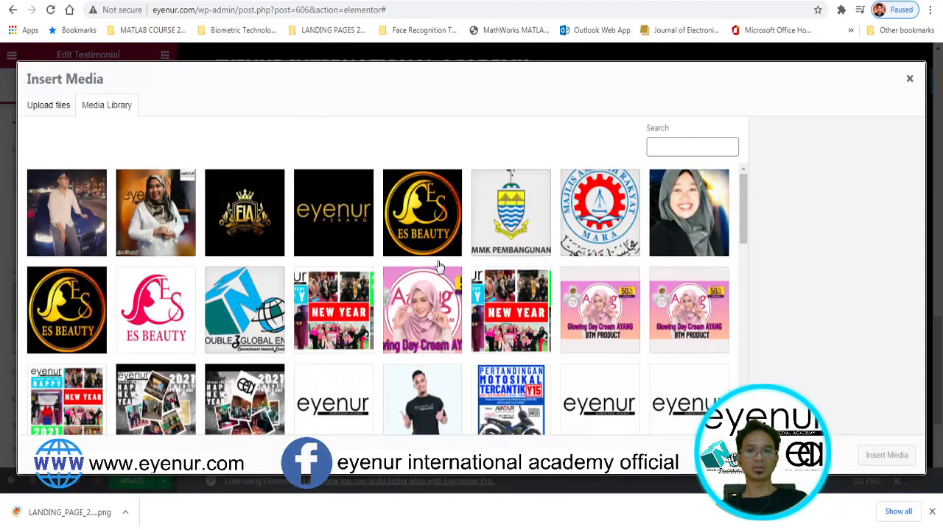
{"action": "left_click", "coordinate": [661, 232]}
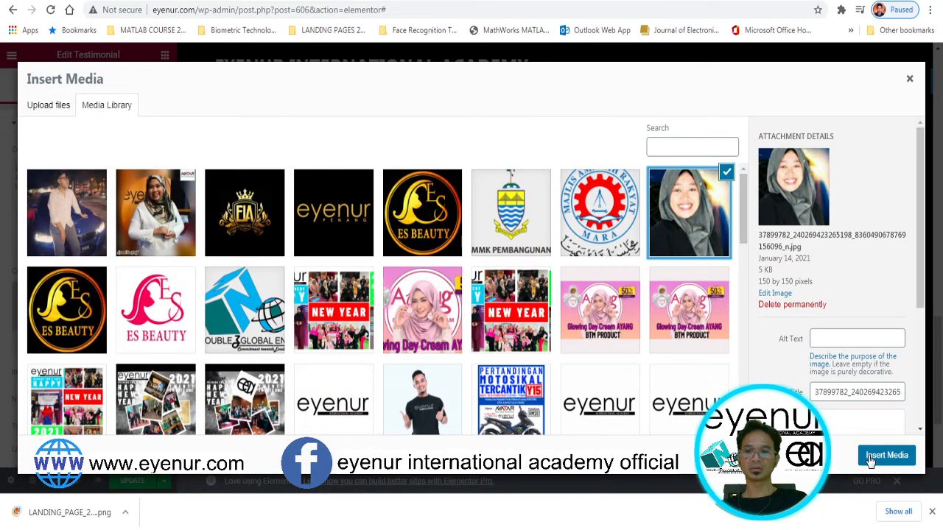
{"action": "left_click", "coordinate": [886, 456]}
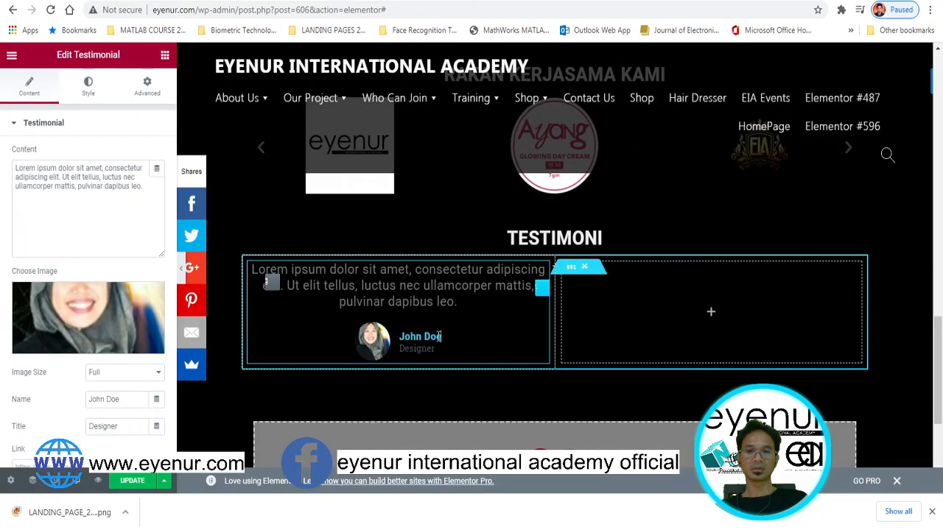
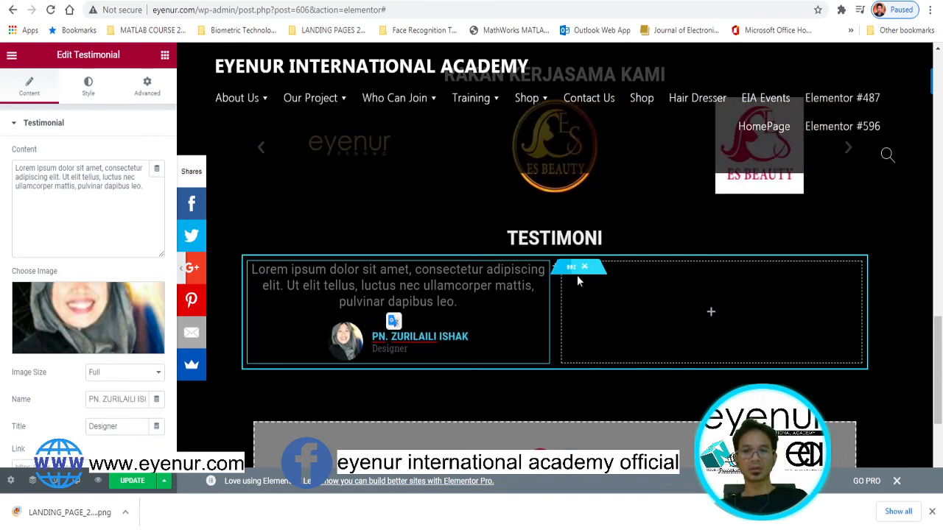
Add a second Testimonial widget in the right column using the man's photo from the Media Library
{"action": "left_click", "coordinate": [165, 55]}
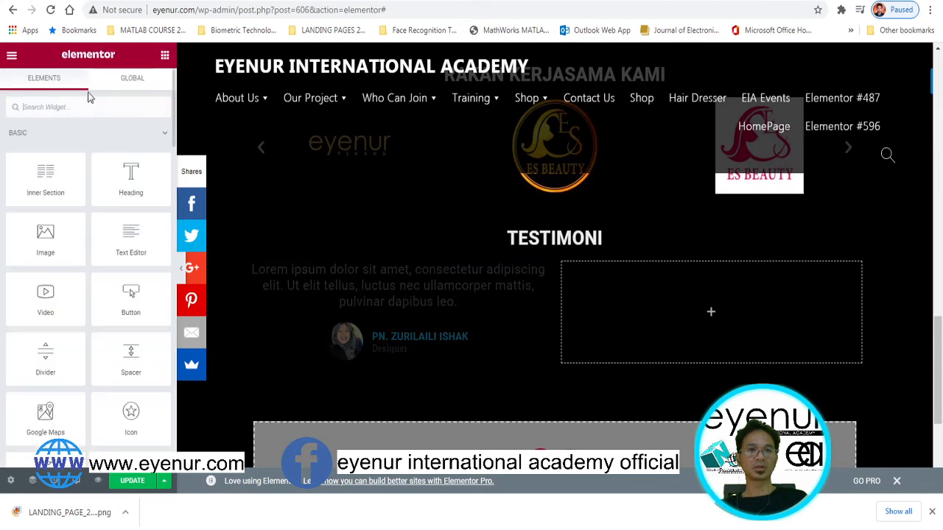
{"action": "type", "text": "TES"}
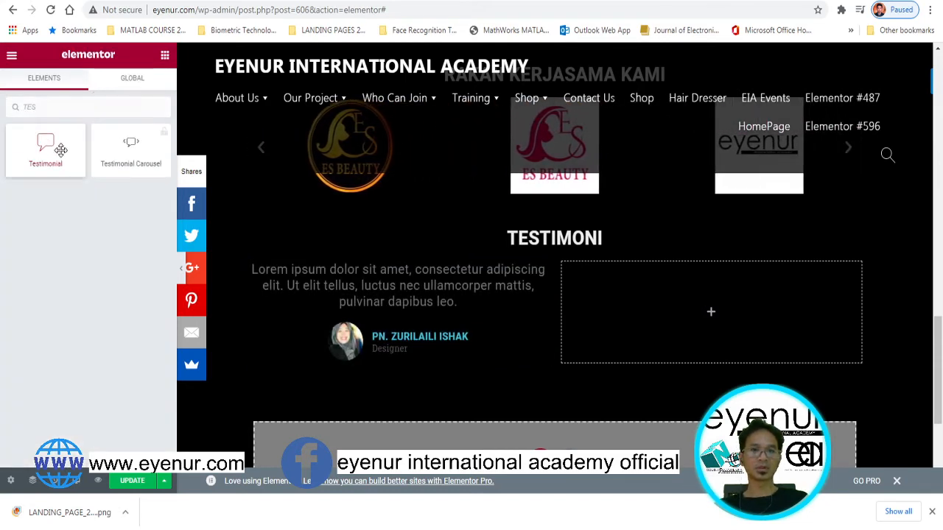
{"action": "left_click_drag", "start_coordinate": [60, 150], "coordinate": [724, 363]}
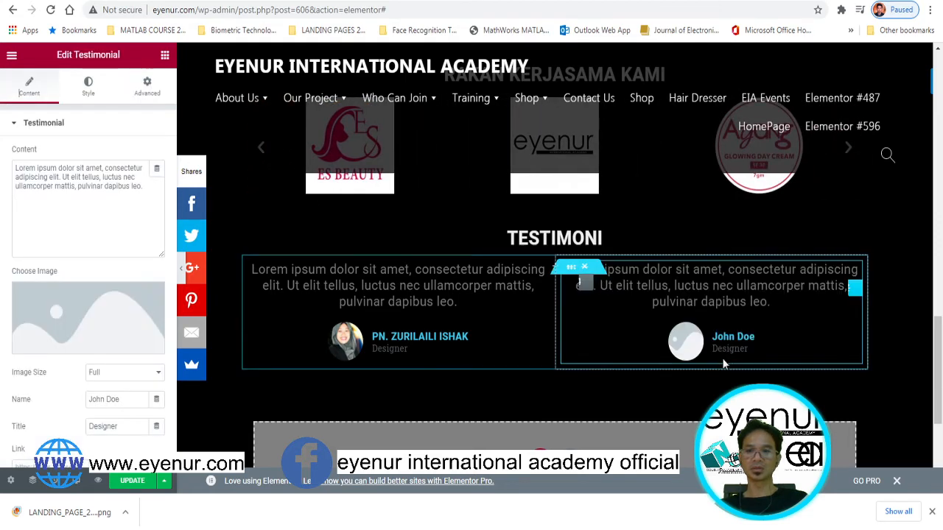
{"action": "left_click", "coordinate": [88, 328]}
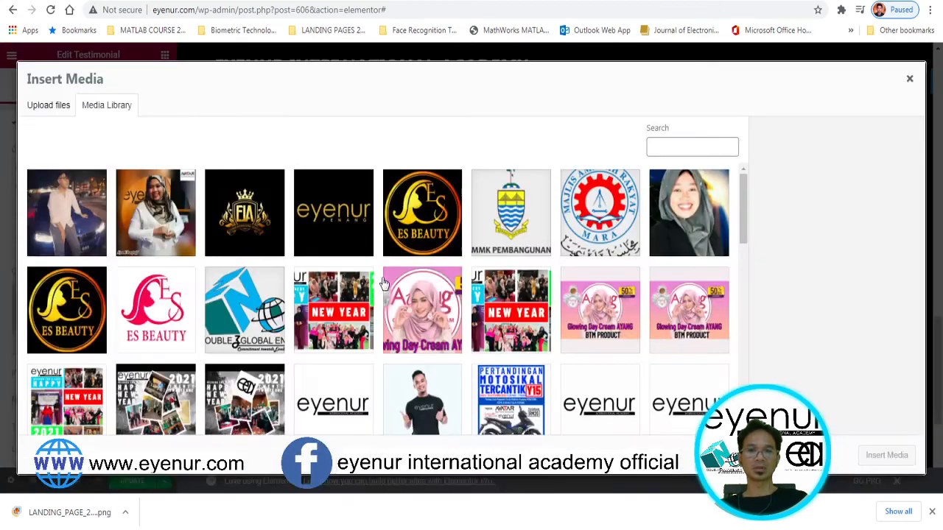
{"action": "left_click", "coordinate": [431, 395]}
{"action": "left_click", "coordinate": [887, 455]}
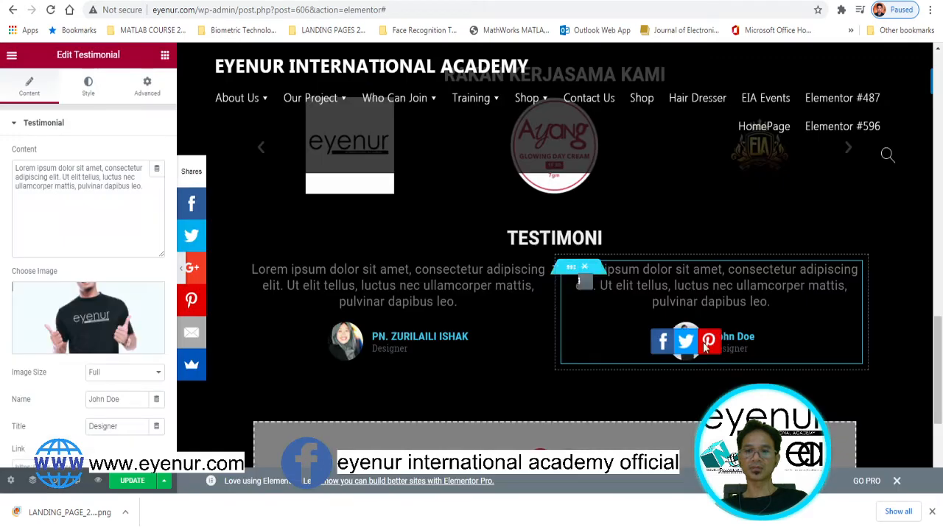
{"action": "left_click", "coordinate": [539, 237]}
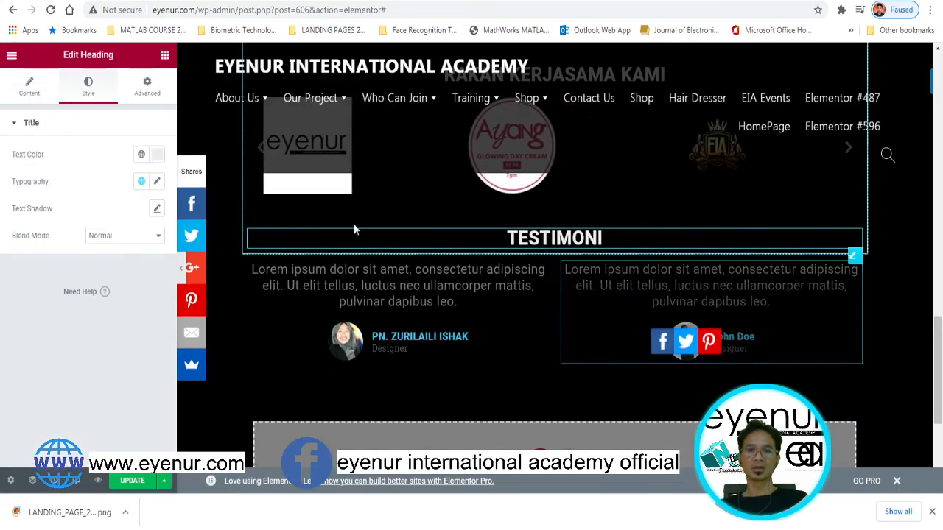
{"action": "left_click", "coordinate": [165, 55]}
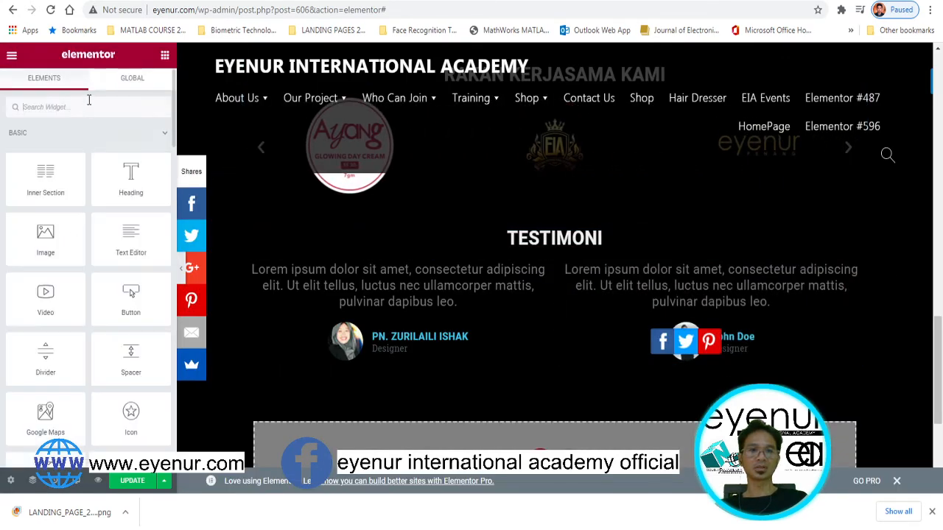
Drop a Spacer above the TESTIMONI heading and save the page with UPDATE
{"action": "left_click_drag", "start_coordinate": [132, 358], "coordinate": [574, 237]}
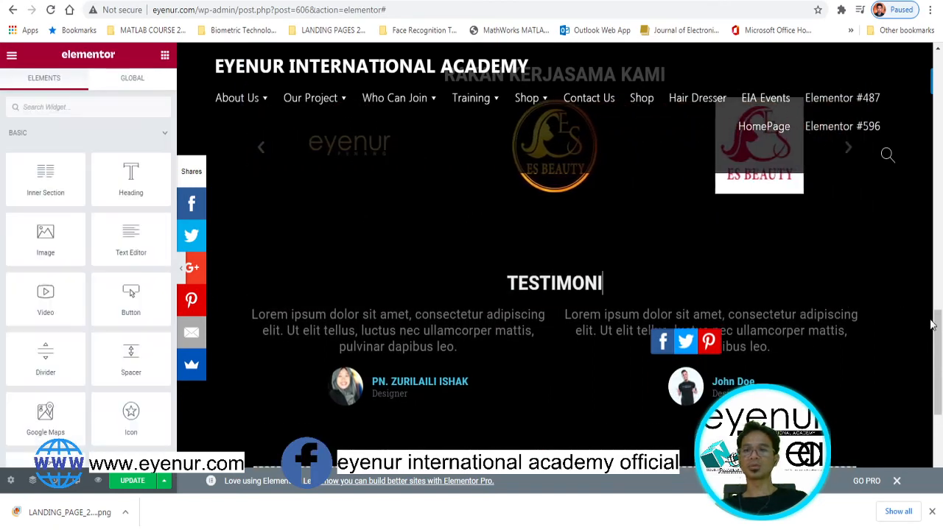
{"action": "left_click_drag", "start_coordinate": [934, 325], "coordinate": [939, 155]}
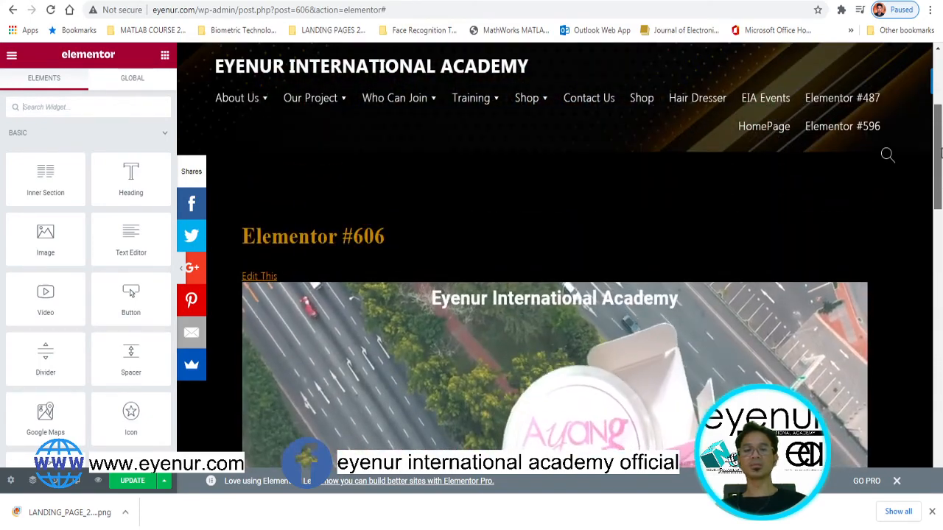
{"action": "left_click", "coordinate": [134, 481]}
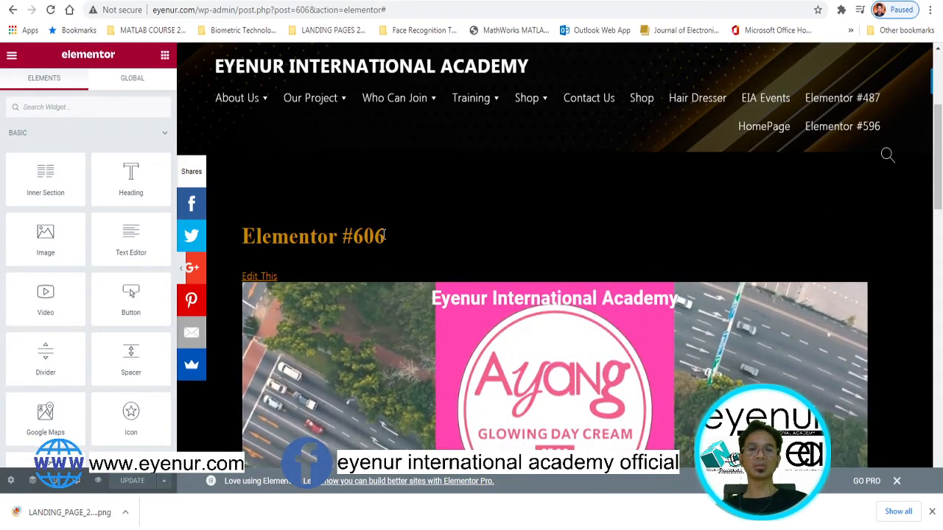
{"action": "mouse_move", "coordinate": [384, 234]}
{"action": "left_mouse_down"}
{"action": "mouse_move", "coordinate": [261, 234]}
{"action": "mouse_move", "coordinate": [243, 217]}
{"action": "mouse_move", "coordinate": [394, 238]}
{"action": "left_mouse_up"}
{"action": "left_click", "coordinate": [262, 234]}
{"action": "left_click", "coordinate": [340, 245]}
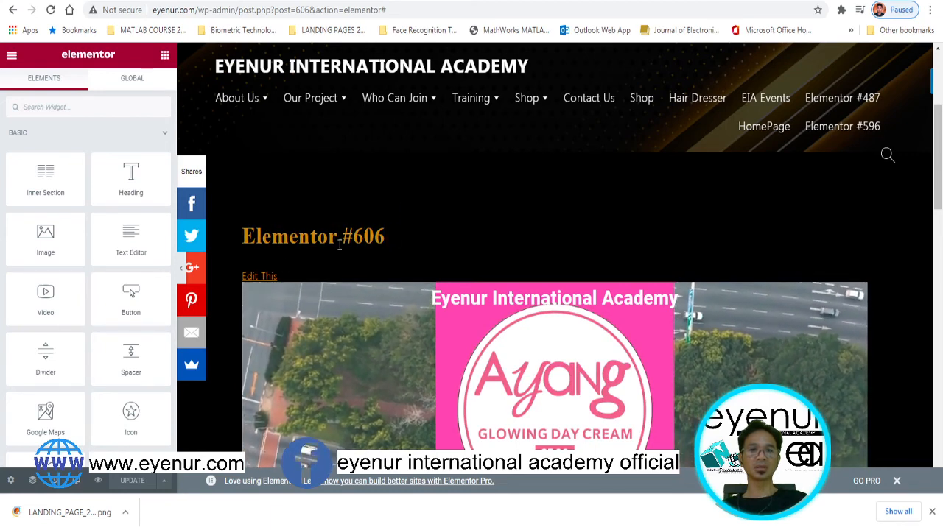
Change the page title in Page Settings from Elementor #606 to 'testpage'
{"action": "left_click", "coordinate": [11, 481]}
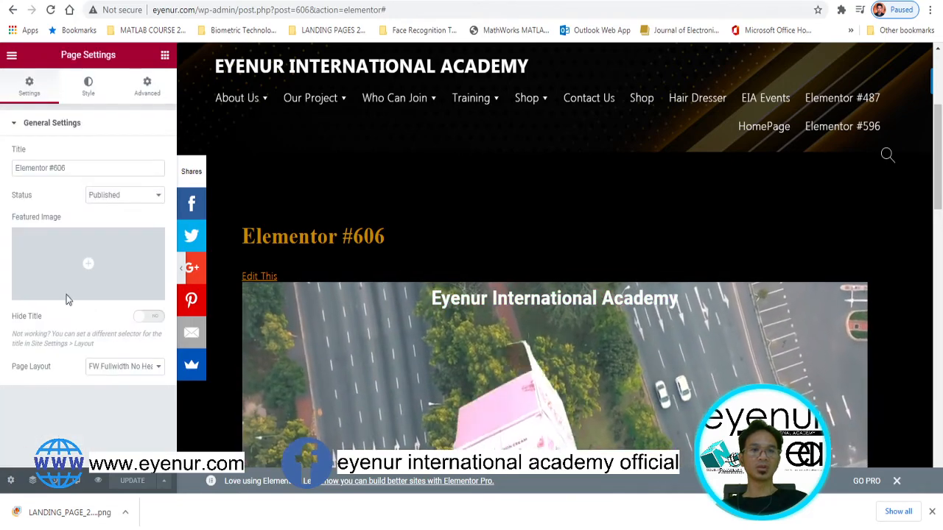
{"action": "triple_click", "coordinate": [70, 168]}
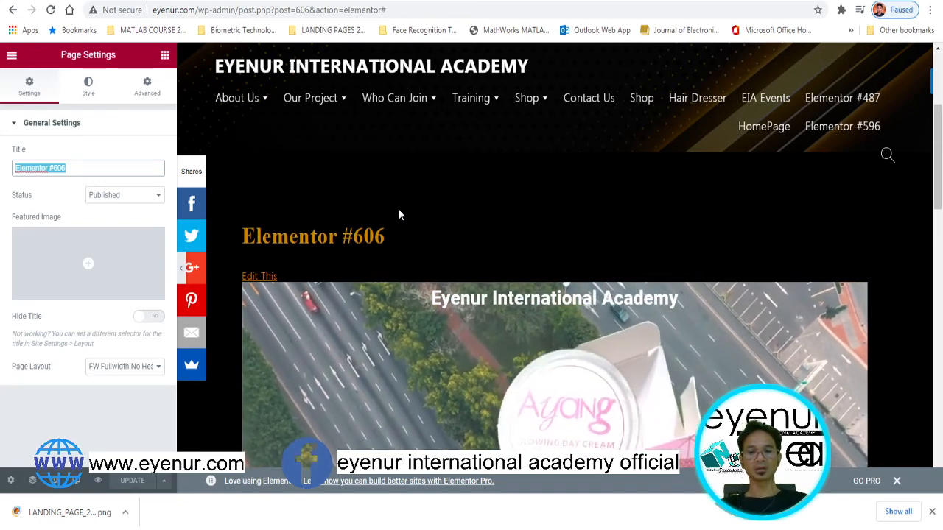
{"action": "type", "text": "P"}
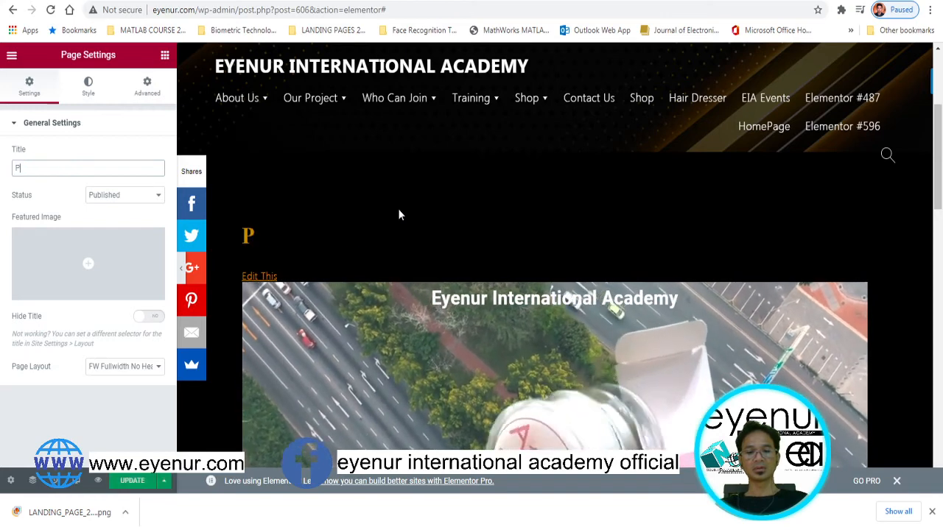
{"action": "type", "text": "AGE"}
{"action": "key", "text": "BackSpace"}
{"action": "key", "text": "BackSpace"}
{"action": "key", "text": "BackSpace"}
{"action": "key", "text": "BackSpace"}
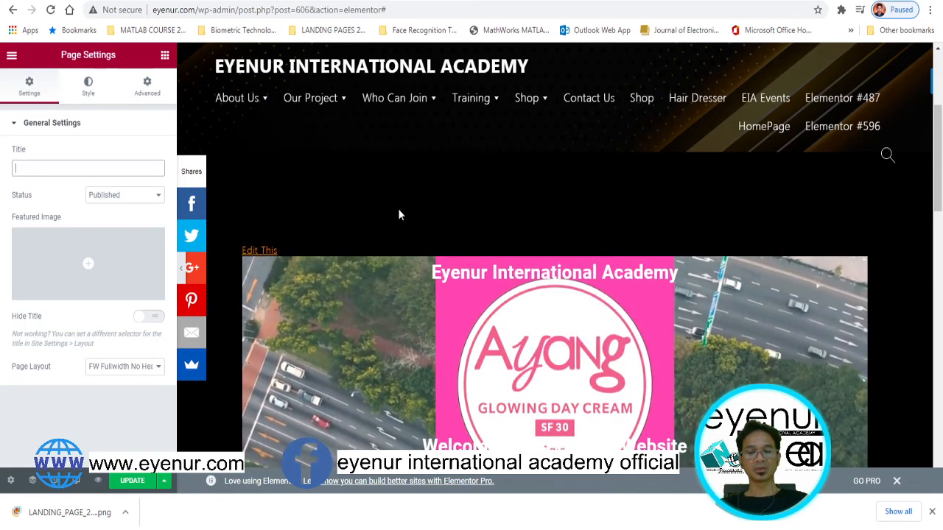
{"action": "type", "text": "pa"}
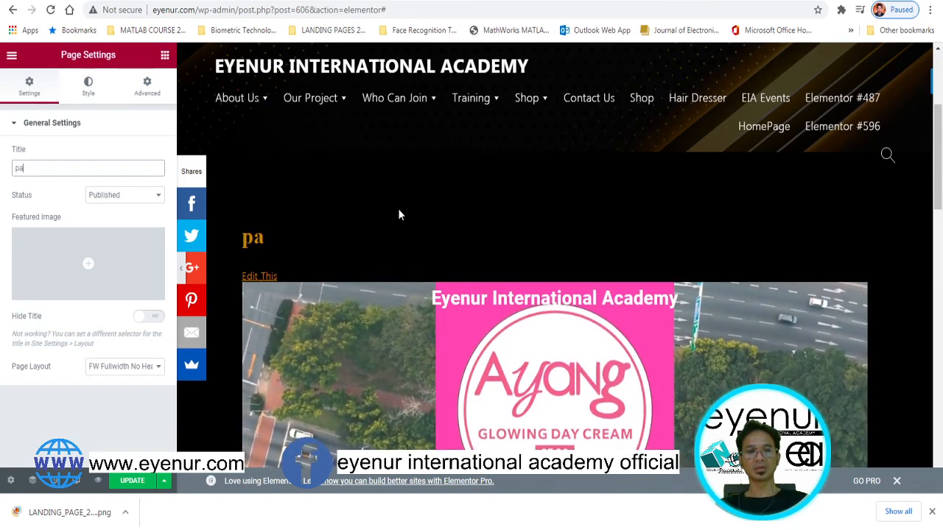
{"action": "type", "text": "ge"}
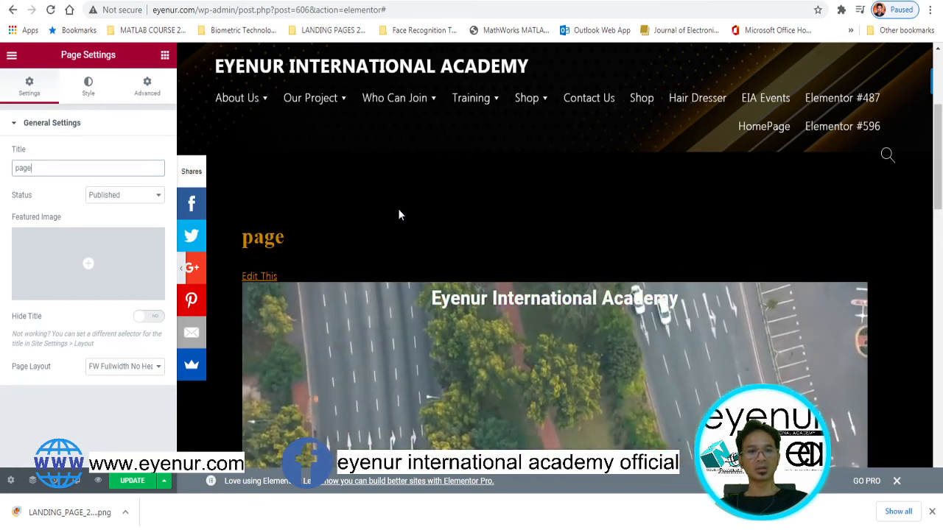
{"action": "type", "text": " test"}
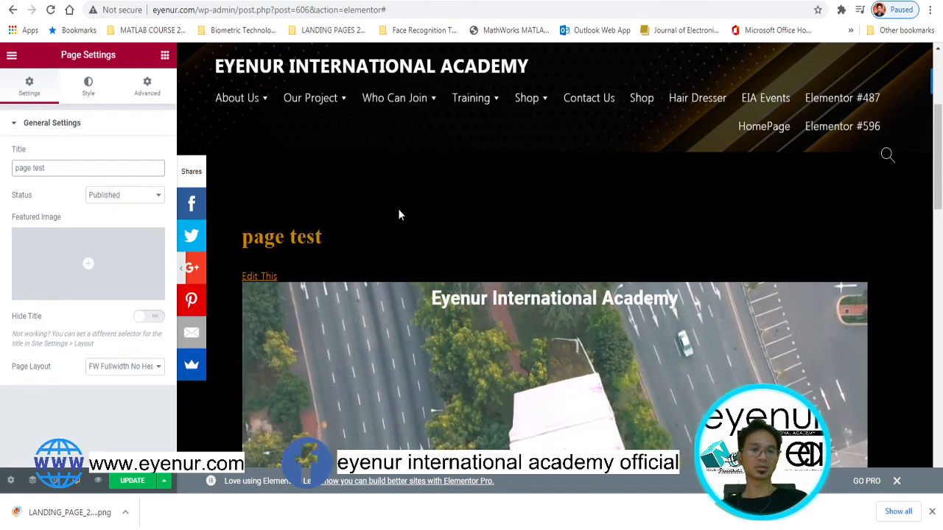
{"action": "type", "text": "test page"}
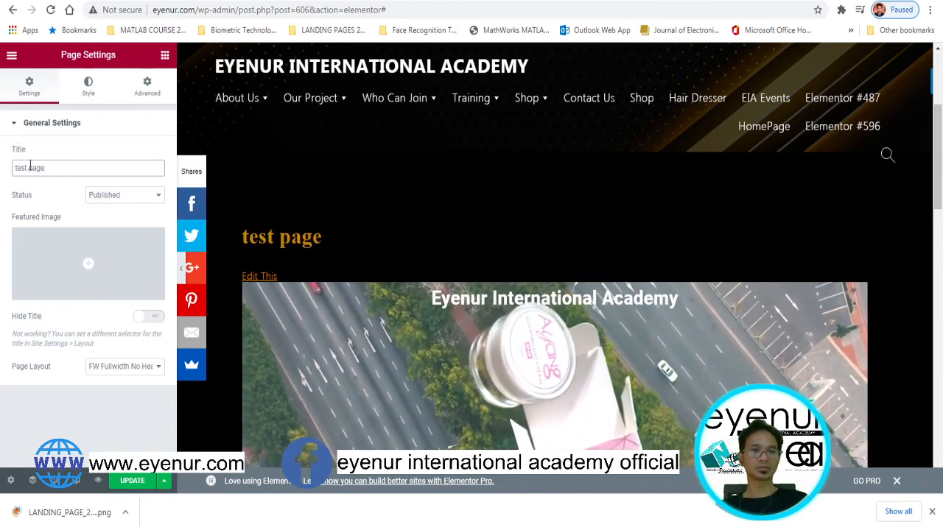
{"action": "key", "text": "BackSpace"}
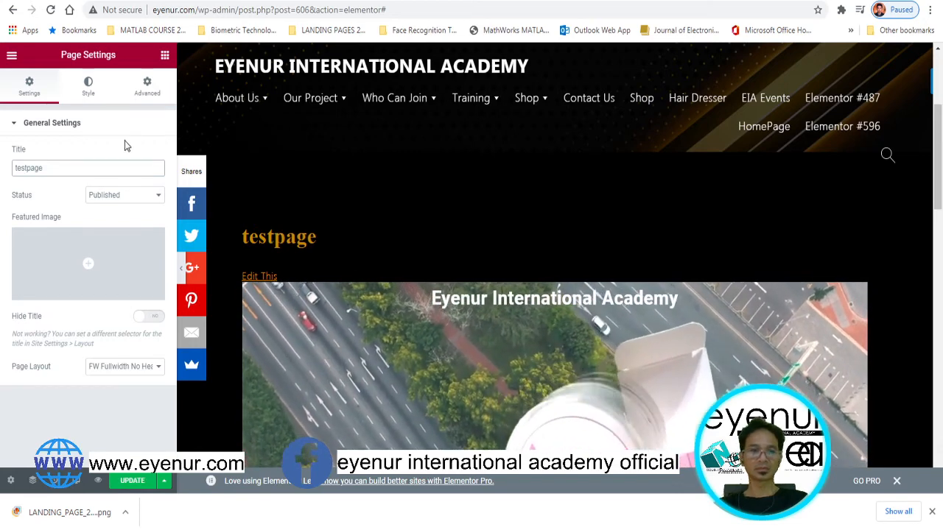
{"action": "type", "text": "_"}
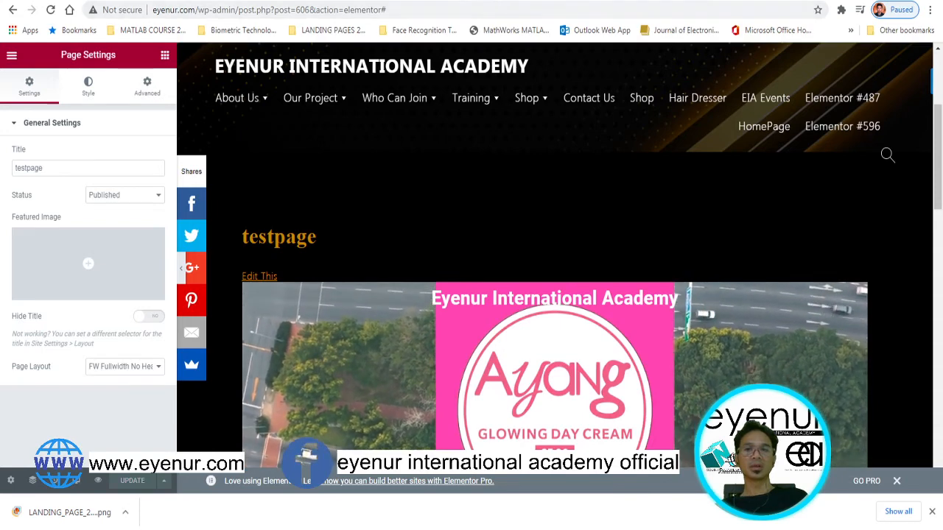
Load eyenur.com/testpage in a new Chrome tab and reload the live page
{"action": "left_click", "coordinate": [590, 0]}
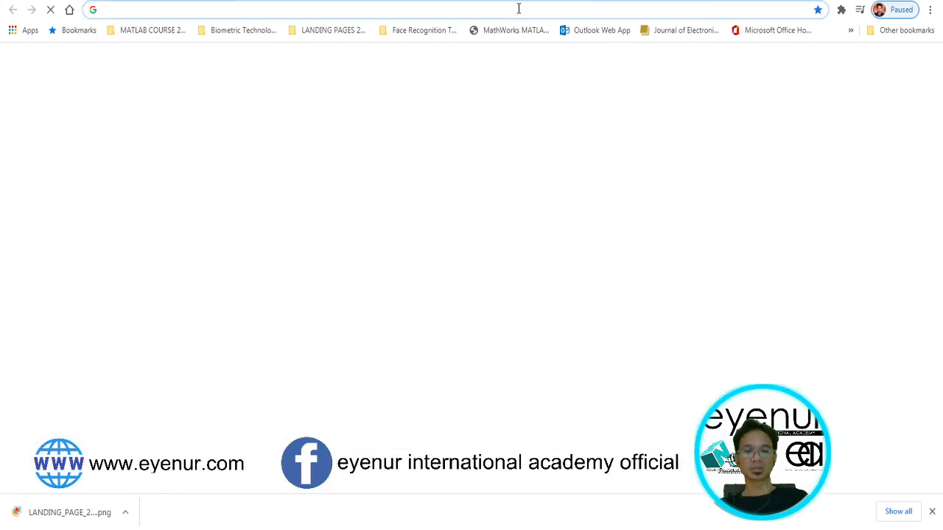
{"action": "type", "text": "eyenur.com"}
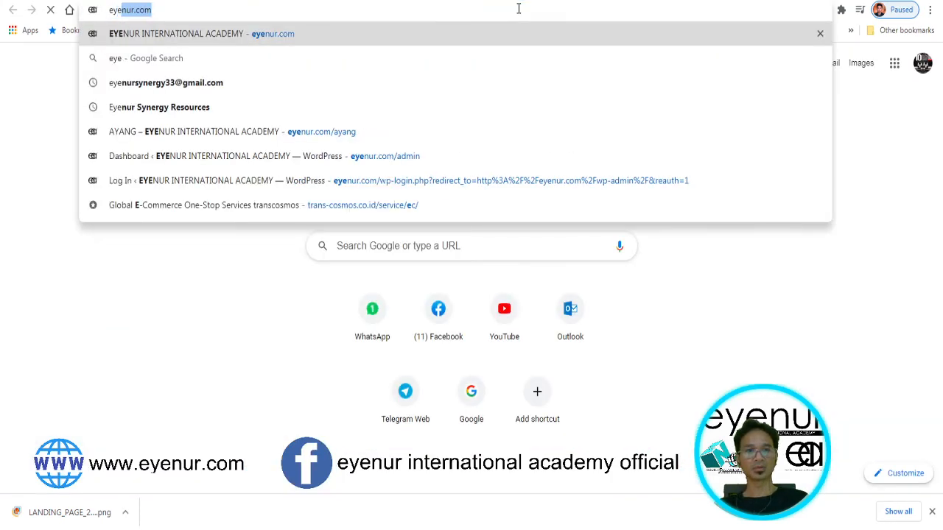
{"action": "key", "text": "End"}
{"action": "type", "text": "/test"}
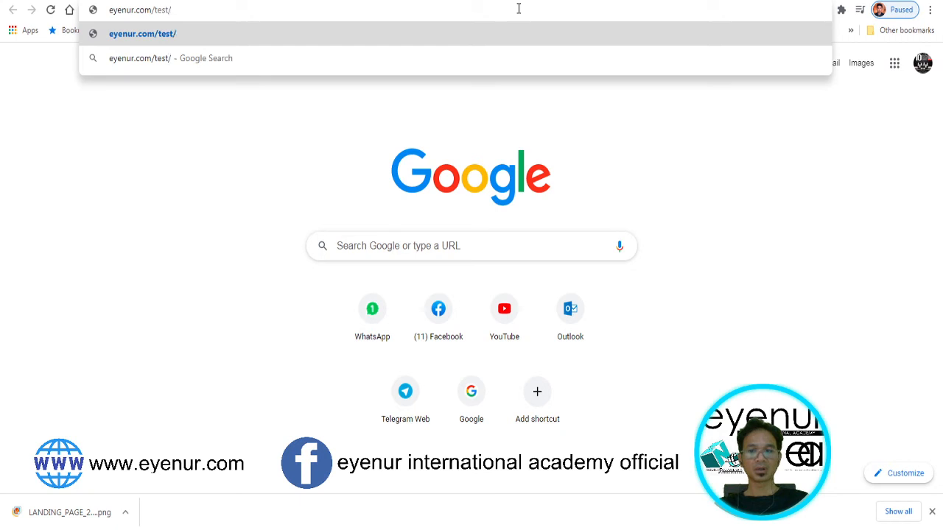
{"action": "type", "text": "e"}
{"action": "key", "text": "Return"}
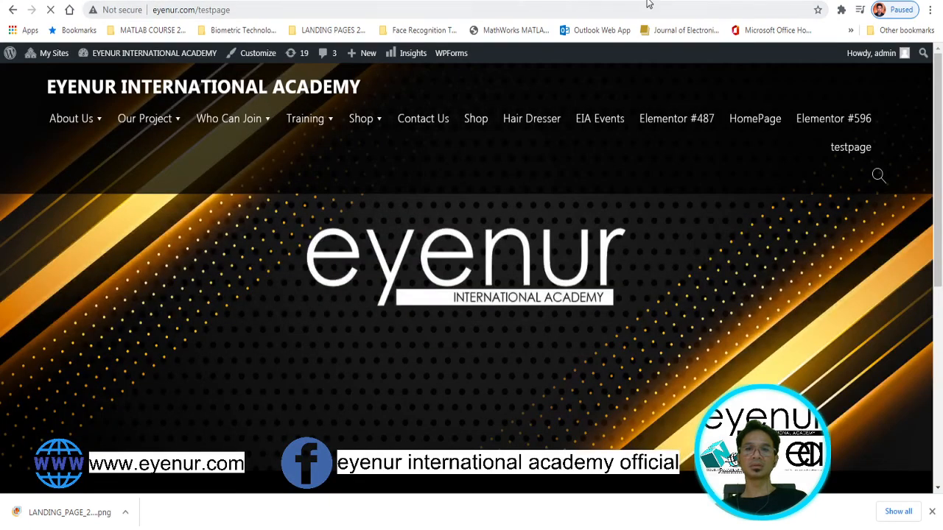
{"action": "left_click", "coordinate": [252, 10]}
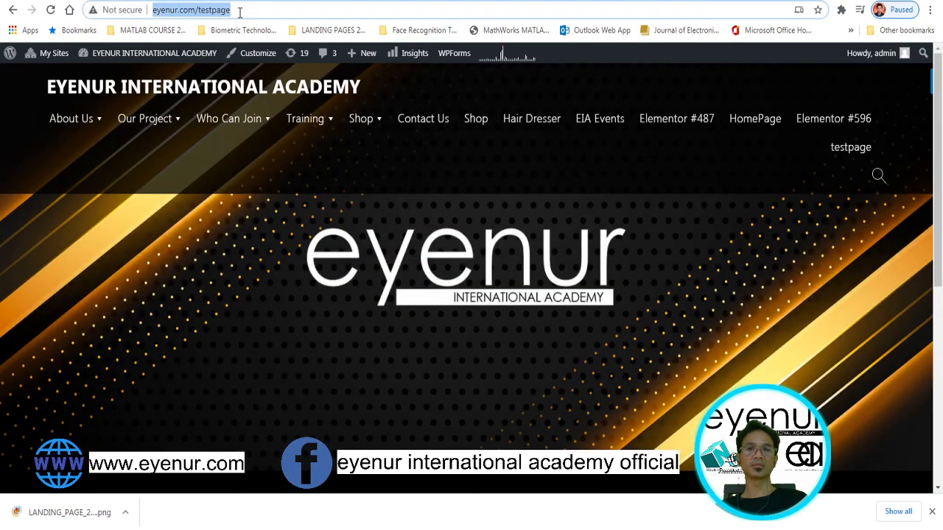
{"action": "left_click", "coordinate": [241, 11]}
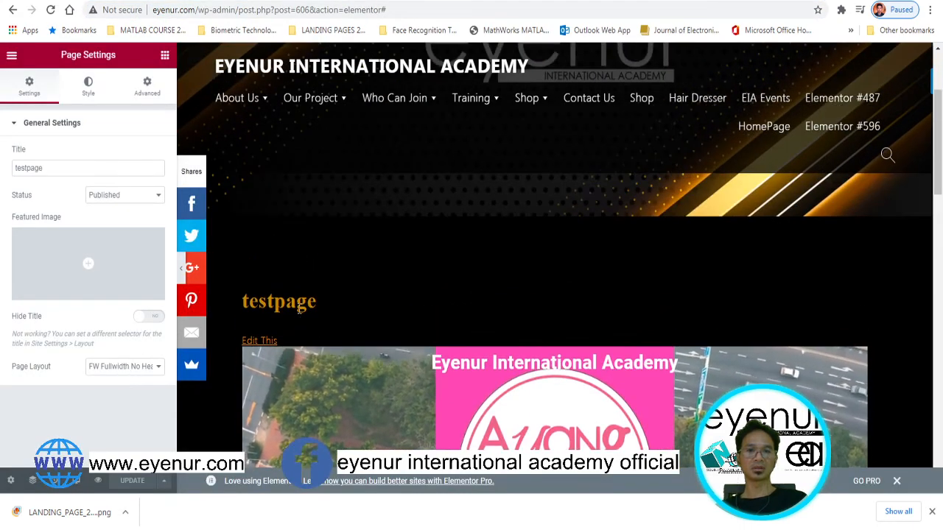
{"action": "left_click", "coordinate": [313, 298]}
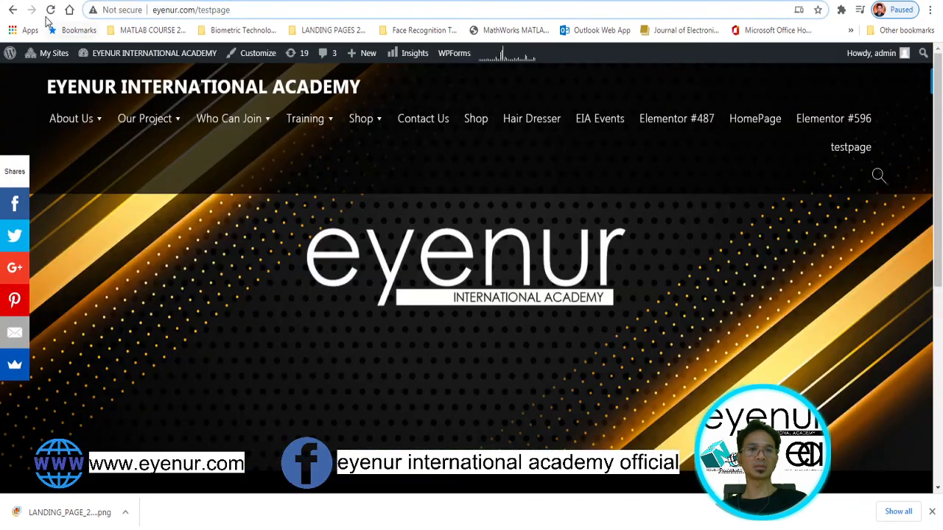
{"action": "left_click", "coordinate": [50, 10]}
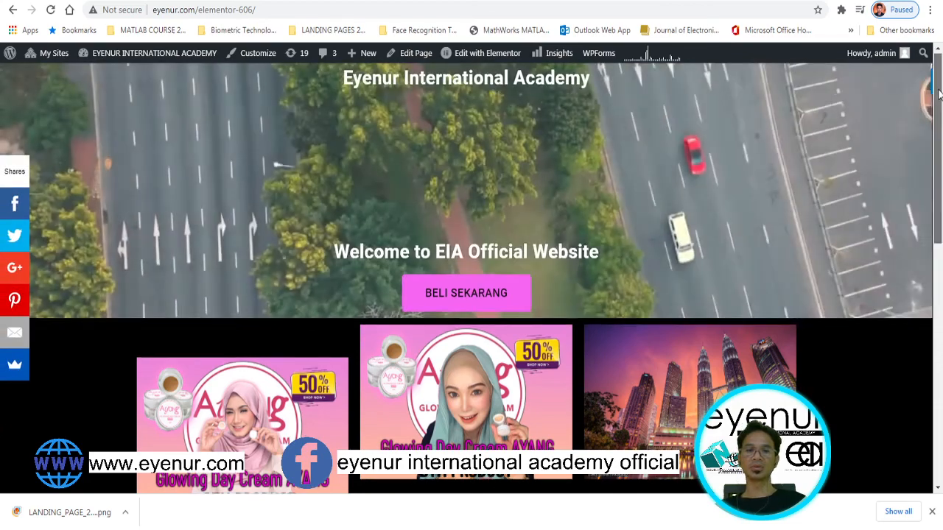
Scroll the live page past the promo cards to the RAKAN KERJASAMA KAMI carousel and TESTIMONI
{"action": "left_click_drag", "start_coordinate": [938, 90], "coordinate": [939, 193]}
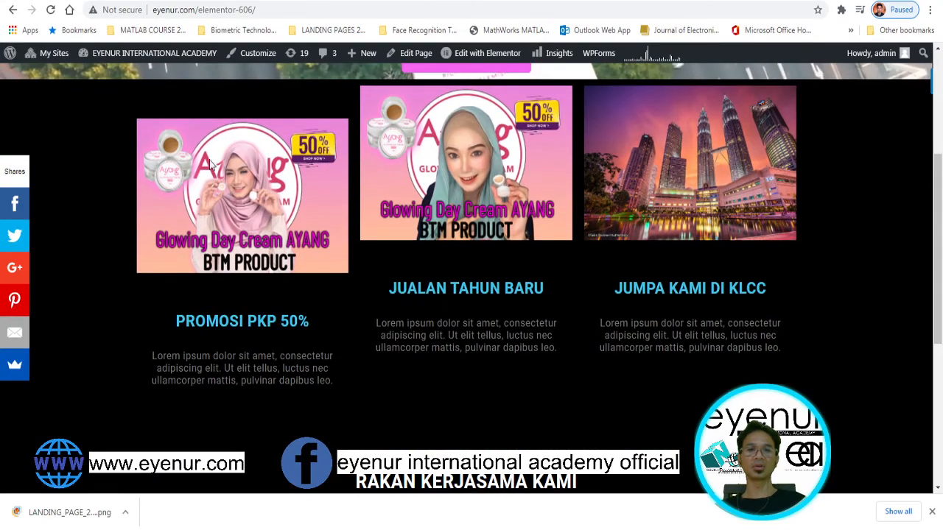
{"action": "mouse_move", "coordinate": [273, 141]}
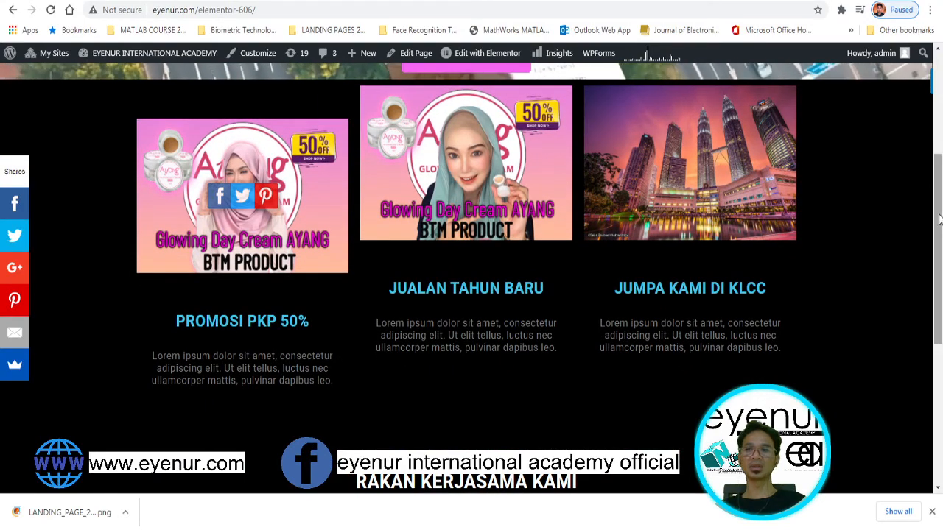
{"action": "left_click_drag", "start_coordinate": [940, 223], "coordinate": [942, 412]}
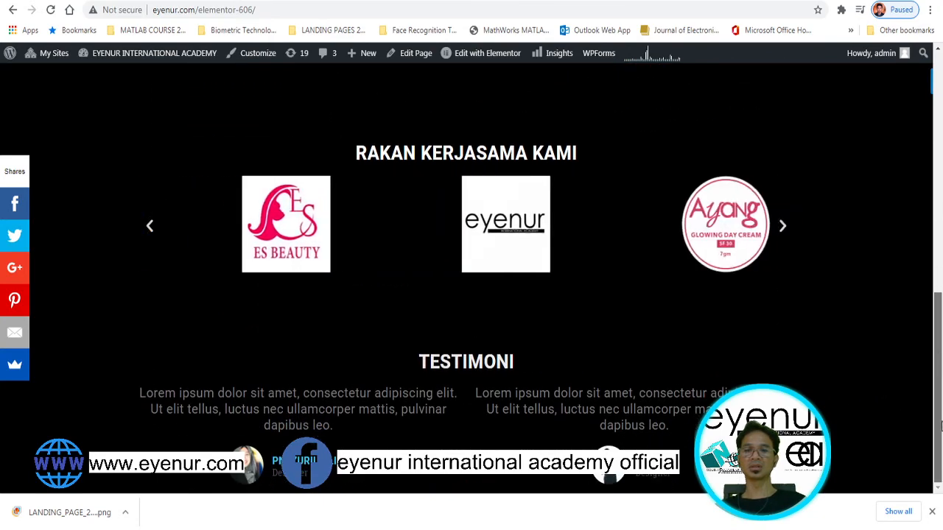
{"action": "left_click_drag", "start_coordinate": [940, 390], "coordinate": [939, 158]}
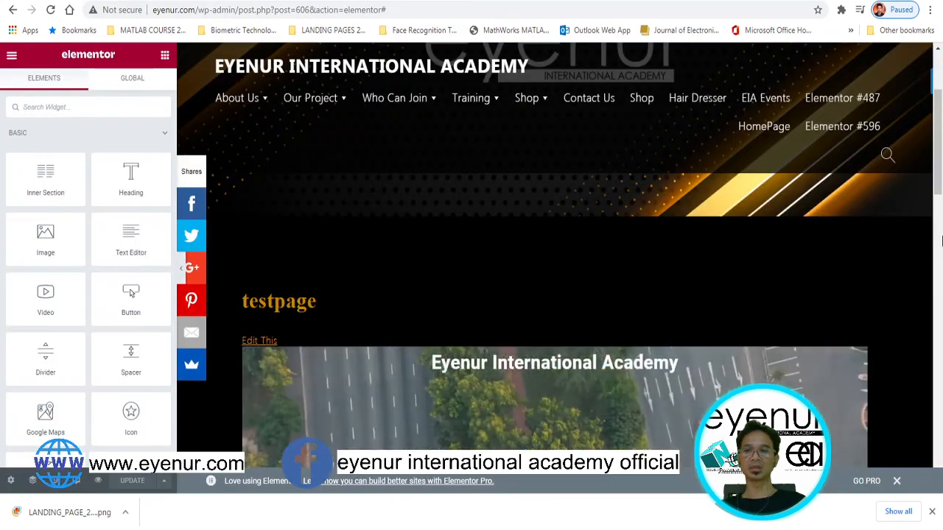
Drag the divider from the first promo column into the hero under the welcome heading, then save
{"action": "scroll", "coordinate": [934, 220], "scroll_direction": "down", "scroll_amount": 4}
{"action": "scroll", "coordinate": [934, 219], "scroll_direction": "down", "scroll_amount": 2}
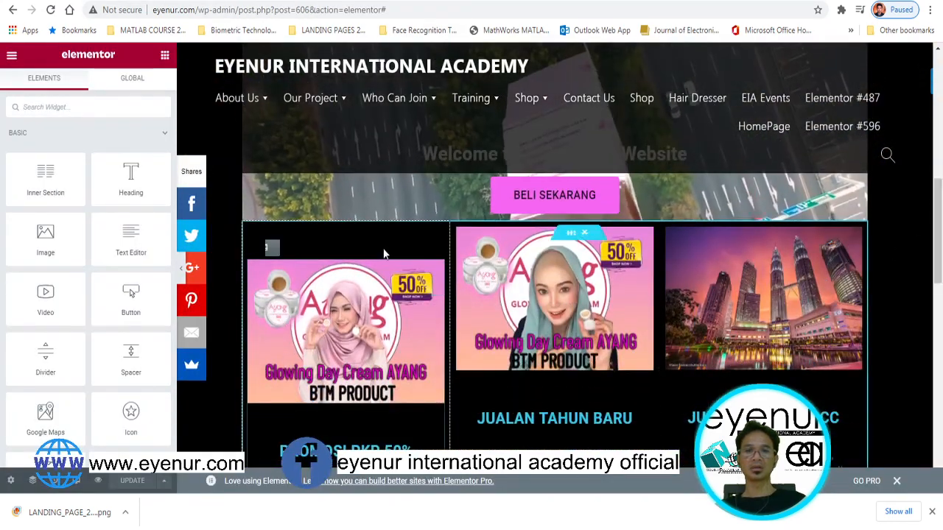
{"action": "left_click", "coordinate": [293, 236]}
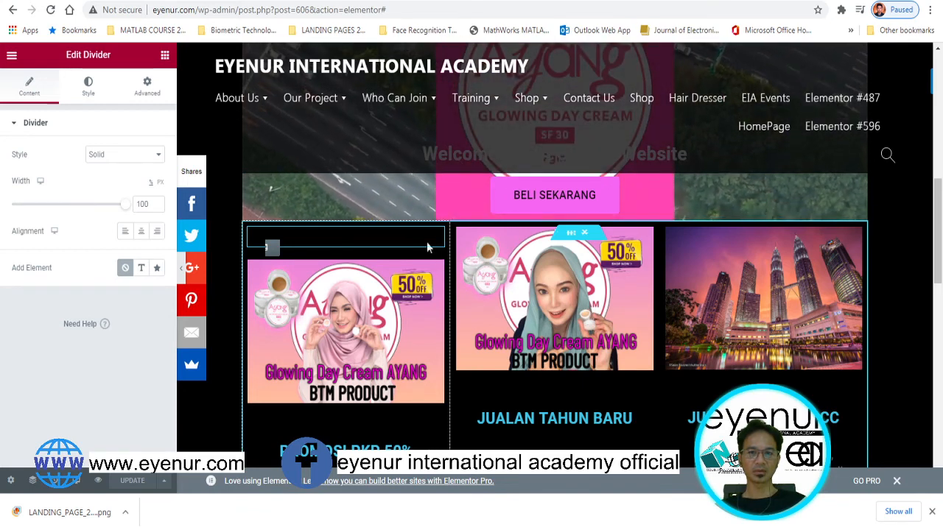
{"action": "left_click_drag", "start_coordinate": [322, 241], "coordinate": [419, 195]}
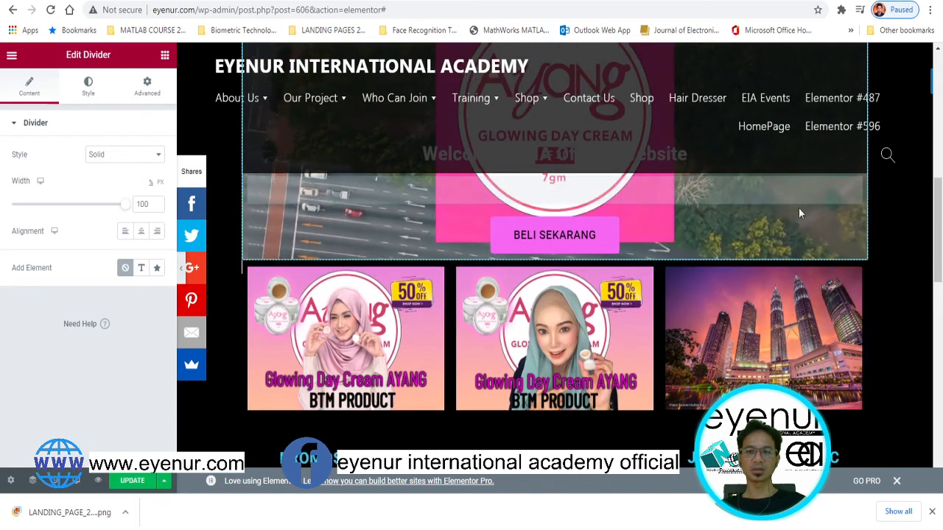
{"action": "left_click", "coordinate": [129, 481]}
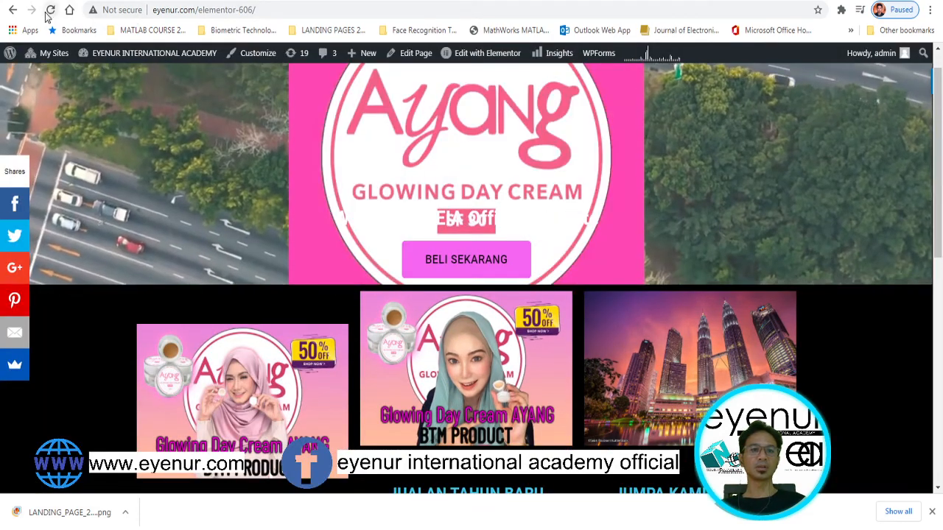
Reload the live page and scroll through the hero, partner logos and testimonials to check the divider
{"action": "left_click", "coordinate": [51, 10]}
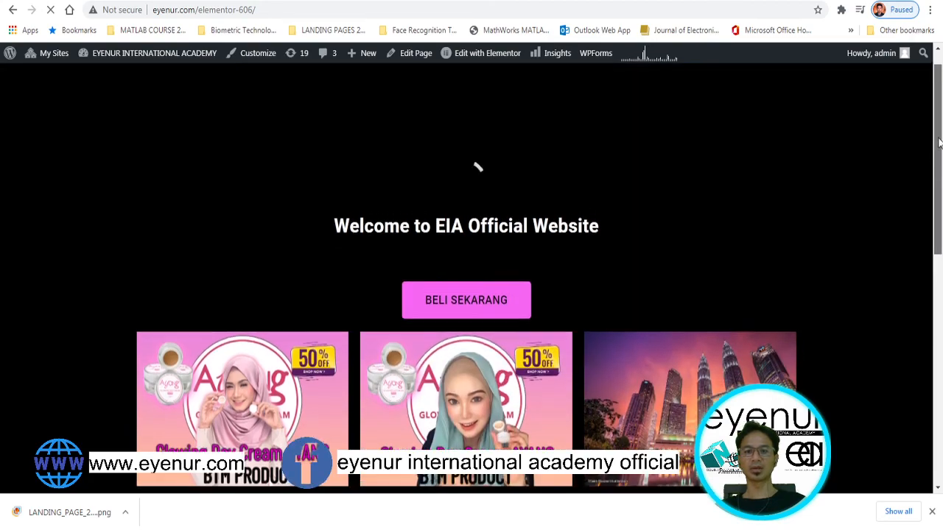
{"action": "left_click_drag", "start_coordinate": [938, 171], "coordinate": [936, 145]}
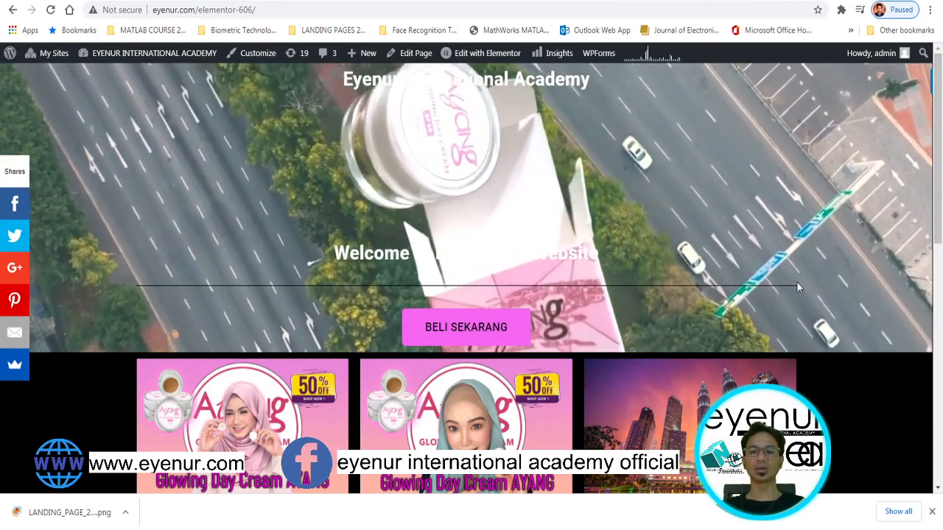
{"action": "mouse_move", "coordinate": [938, 131]}
{"action": "left_mouse_down"}
{"action": "mouse_move", "coordinate": [941, 422]}
{"action": "mouse_move", "coordinate": [940, 125]}
{"action": "left_mouse_up"}
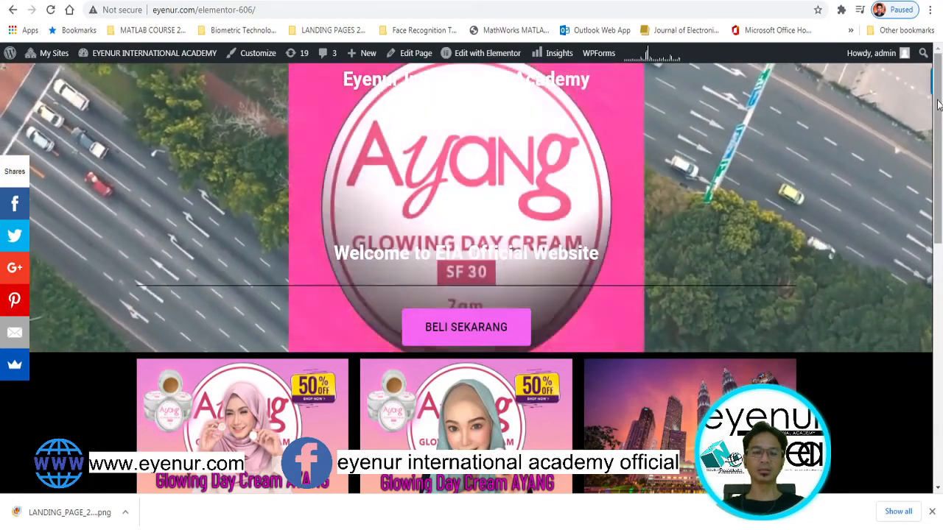
{"action": "left_click_drag", "start_coordinate": [938, 105], "coordinate": [940, 398]}
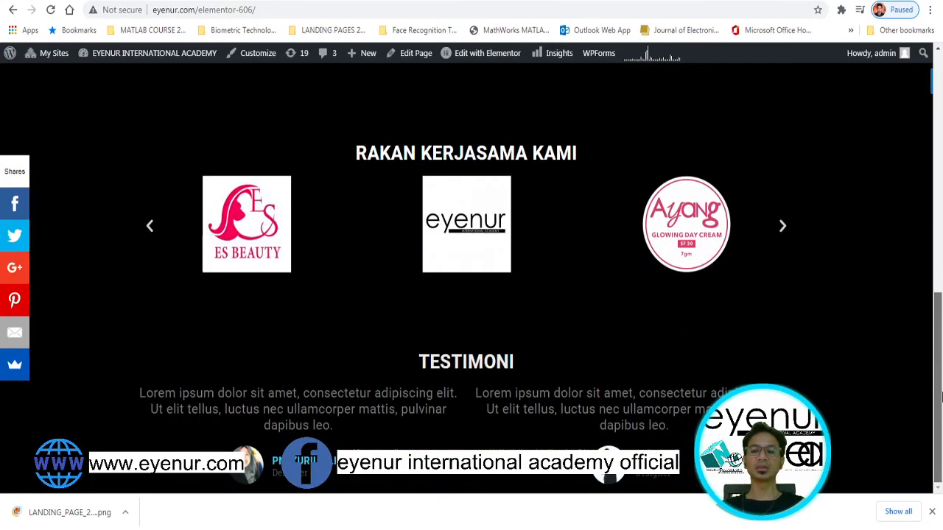